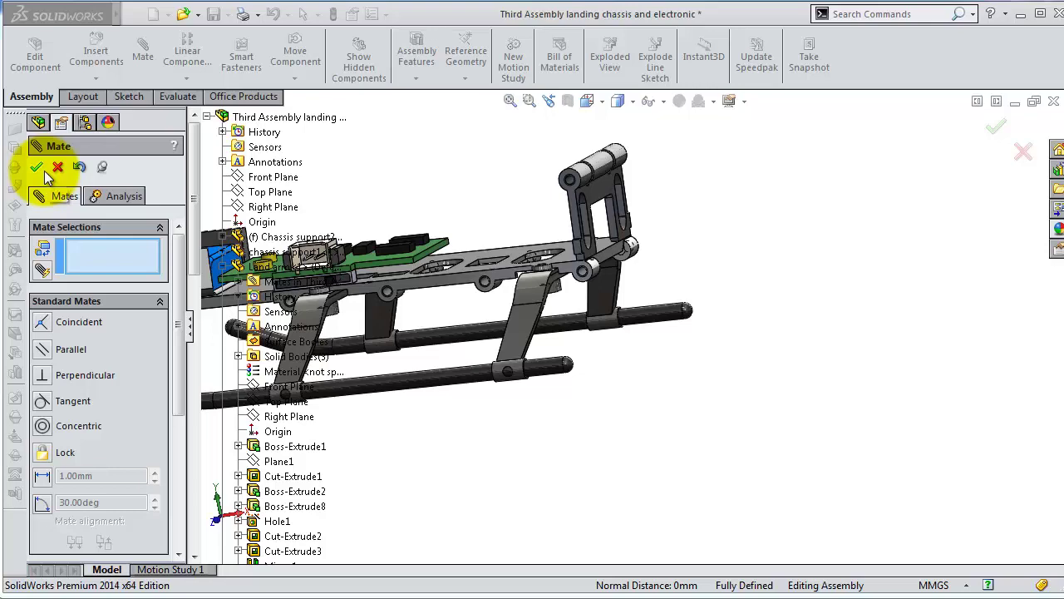
Step: Mate land leg<2>'s Right Plane coincident with the chassis support face
click(57, 169)
mouse_move(535, 391)
middle_down()
mouse_move(708, 388)
mouse_move(848, 444)
mouse_move(374, 352)
middle_up()
scroll(506, 375, down, 5)
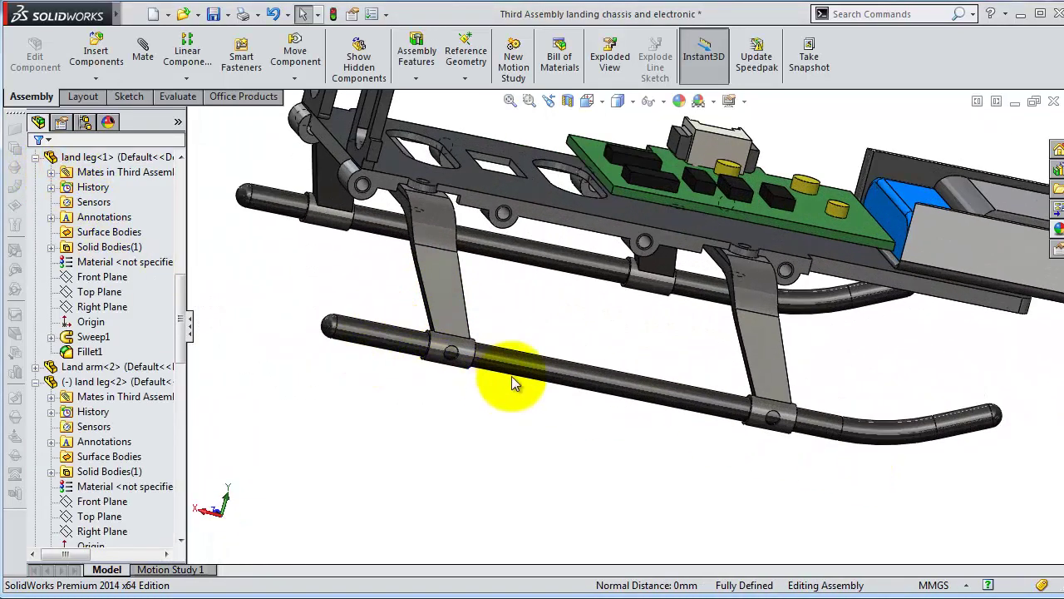
click(525, 374)
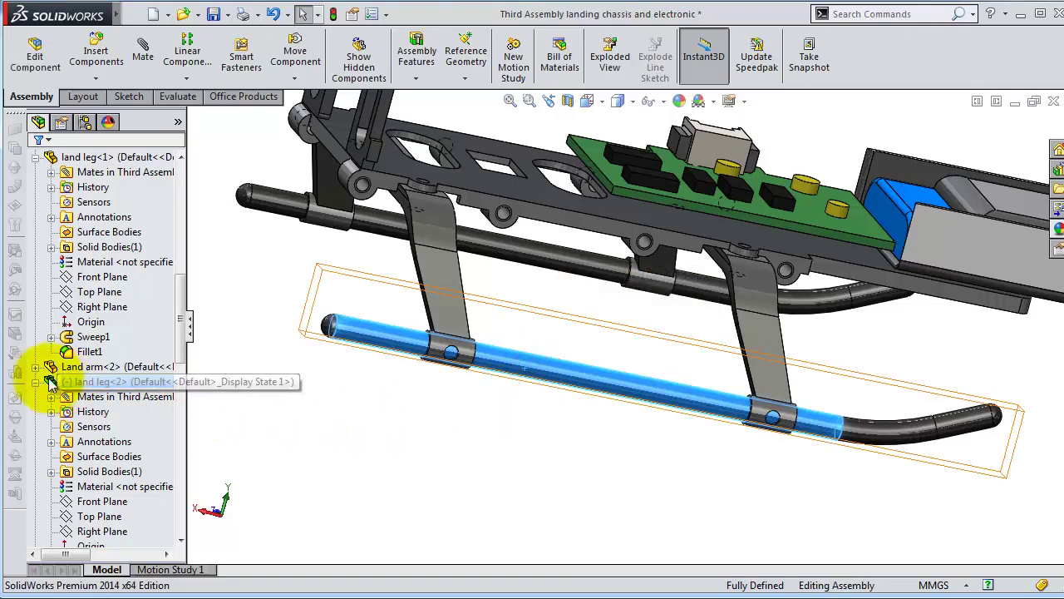
click(102, 531)
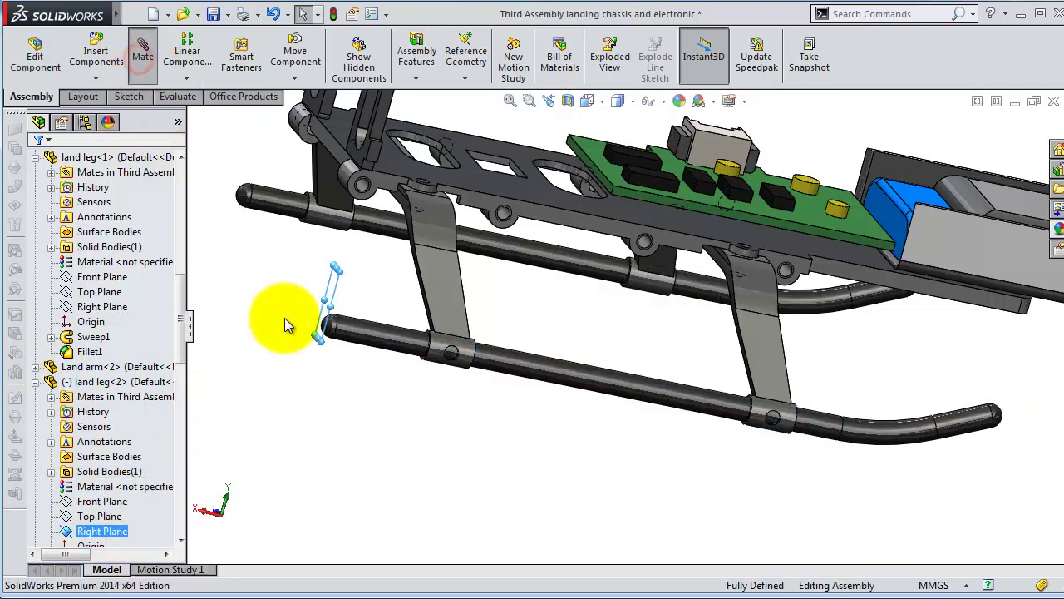
middle_drag(286, 321, 270, 225)
scroll(522, 263, down, 3)
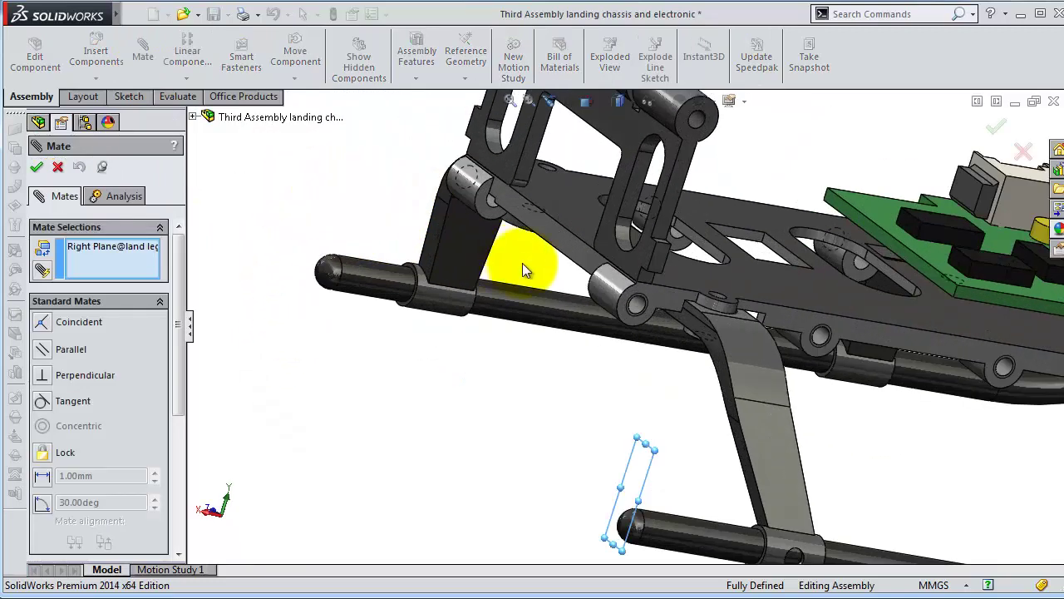
click(565, 248)
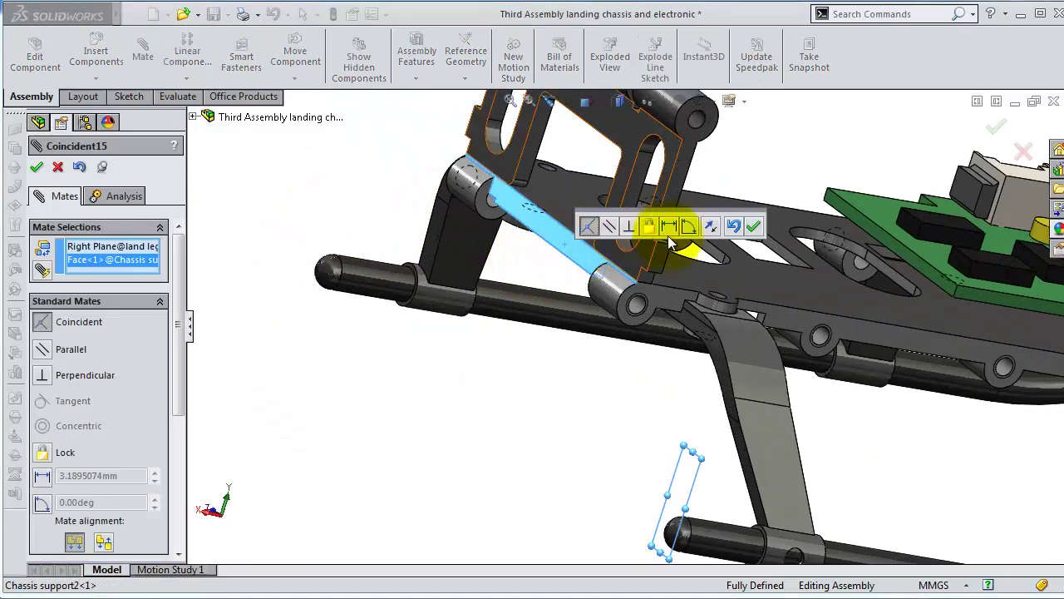
click(754, 230)
Step: Verify from a side view that the skid no longer moves, then close the Mate PropertyManager
scroll(829, 466, up, 3)
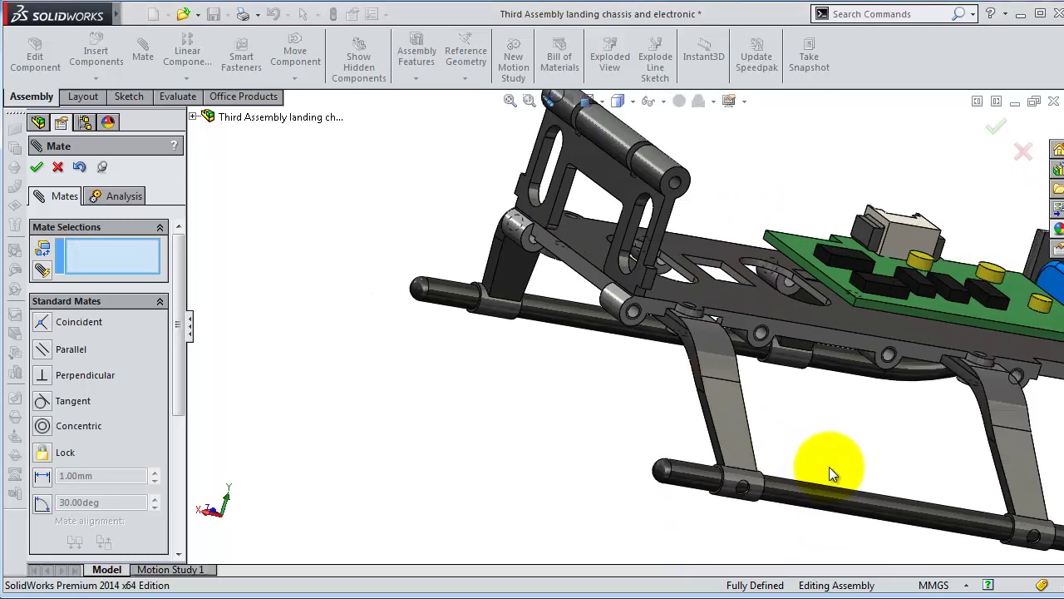
middle_drag(829, 466, 970, 499)
scroll(947, 479, down, 3)
scroll(946, 479, up, 3)
mouse_move(863, 475)
middle_down()
mouse_move(765, 485)
mouse_move(882, 440)
mouse_move(844, 503)
mouse_move(868, 511)
middle_up()
scroll(939, 404, down, 2)
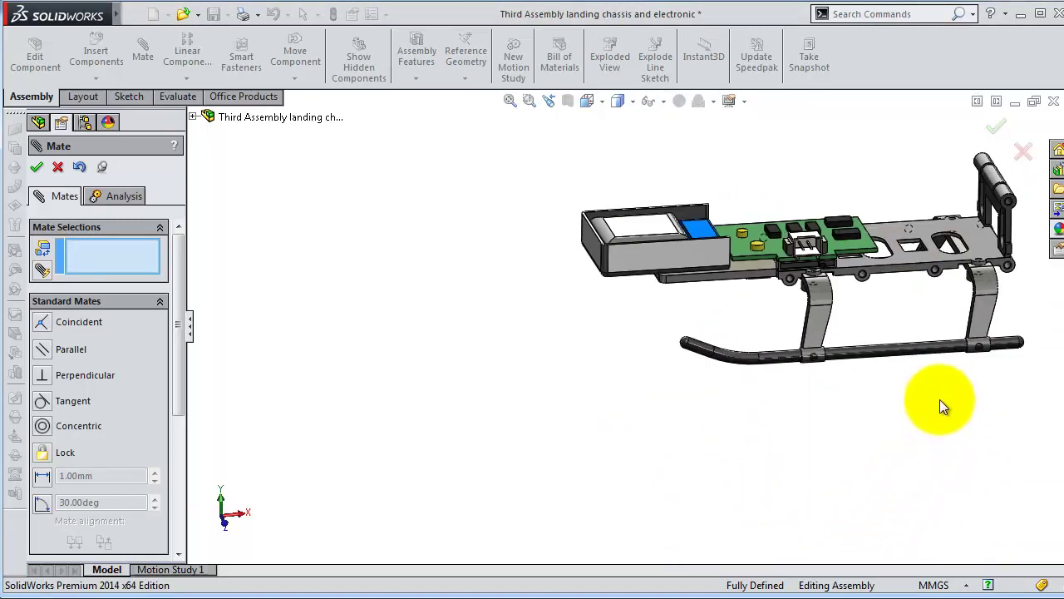
middle_drag(939, 405, 931, 356)
drag(903, 337, 922, 343)
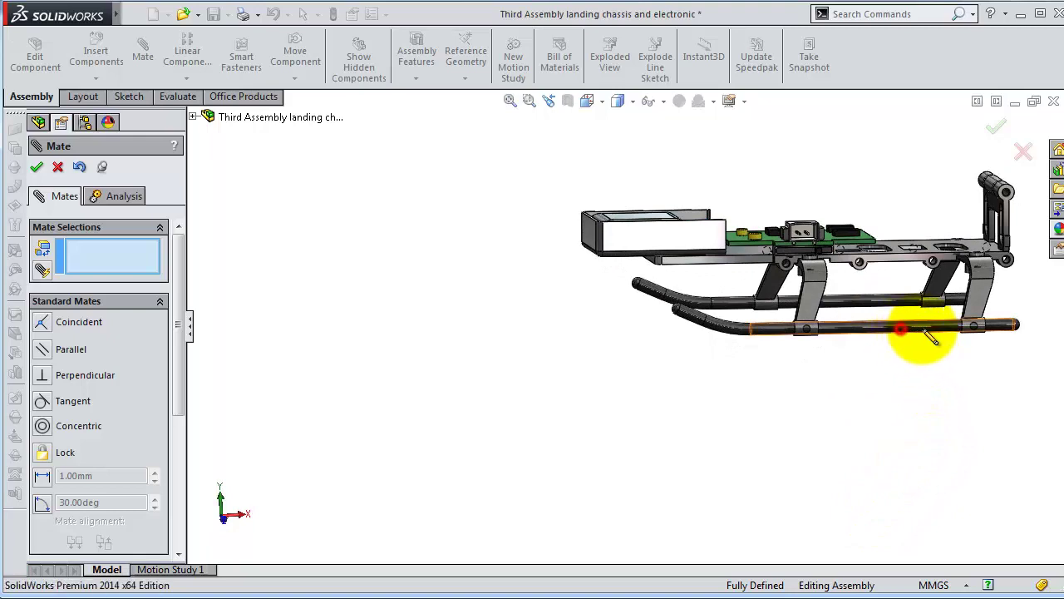
click(996, 150)
mouse_move(957, 172)
middle_down()
mouse_move(877, 219)
mouse_move(936, 295)
mouse_move(890, 186)
middle_up()
Step: Switch back to the maximized landing chassis assembly and launch Insert Components
scroll(882, 191, down, 3)
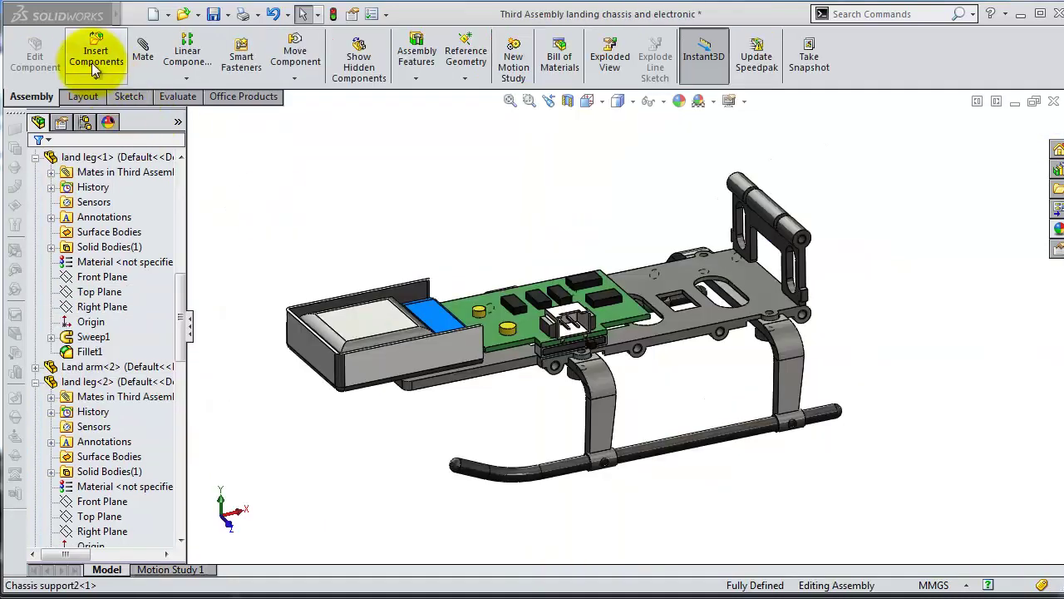
click(91, 50)
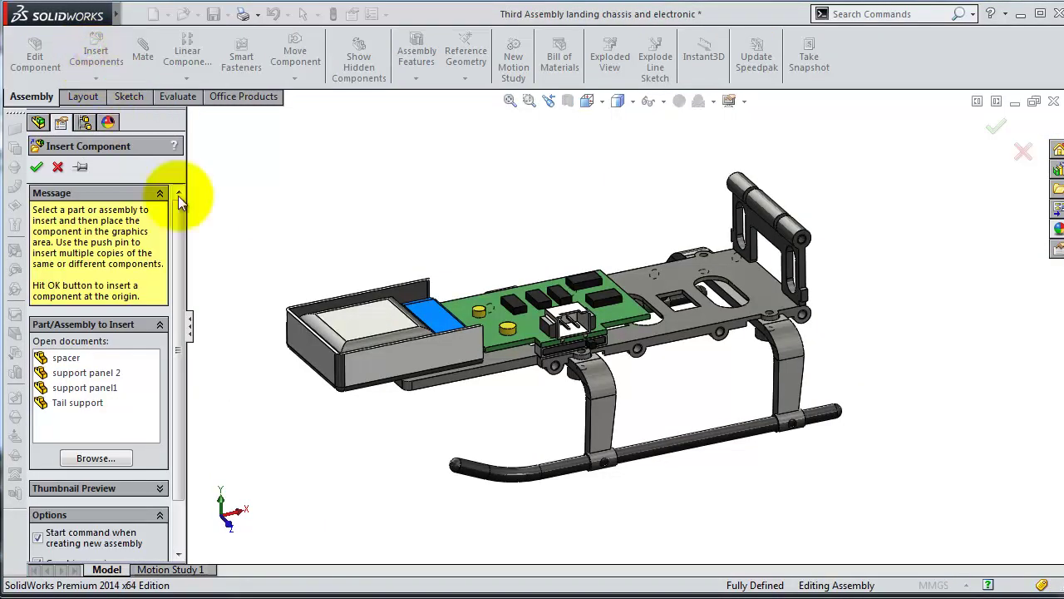
Step: Insert spacer, support panel 2, support panel1 and Tail support into the assembly
click(72, 358)
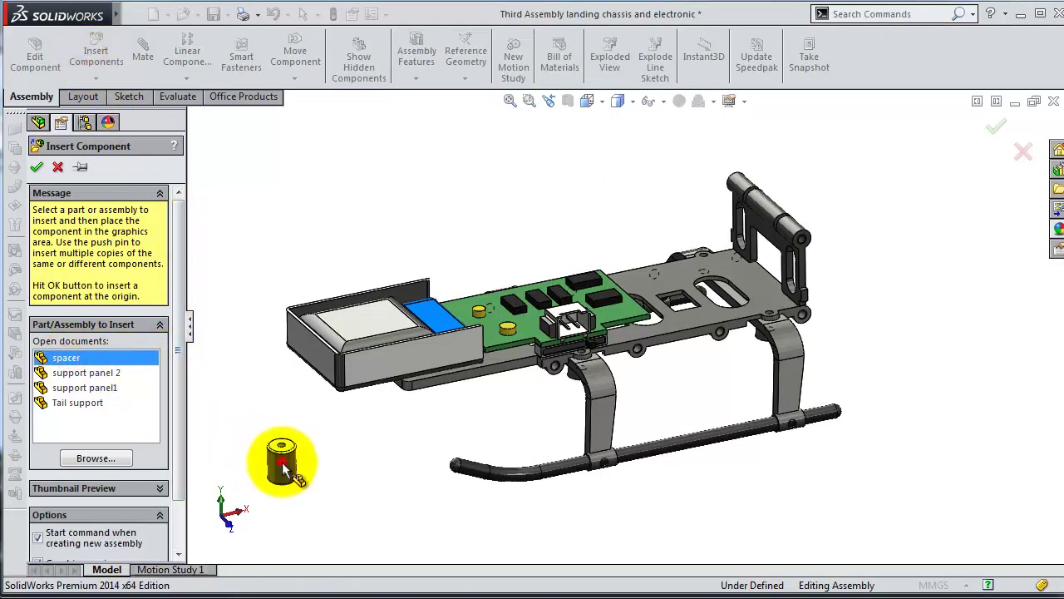
click(282, 462)
click(95, 52)
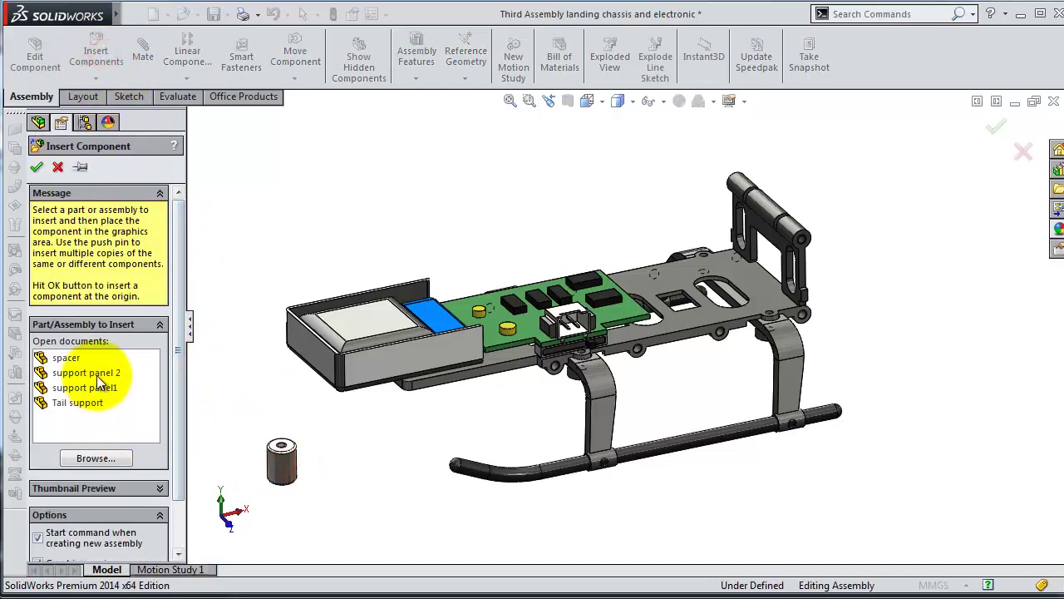
click(93, 373)
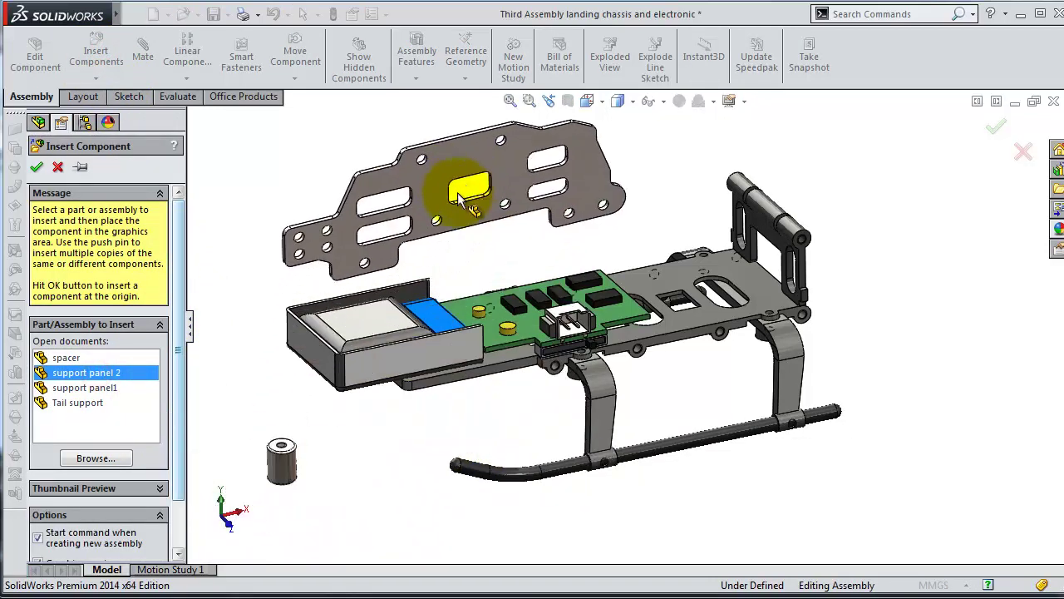
click(472, 190)
click(92, 46)
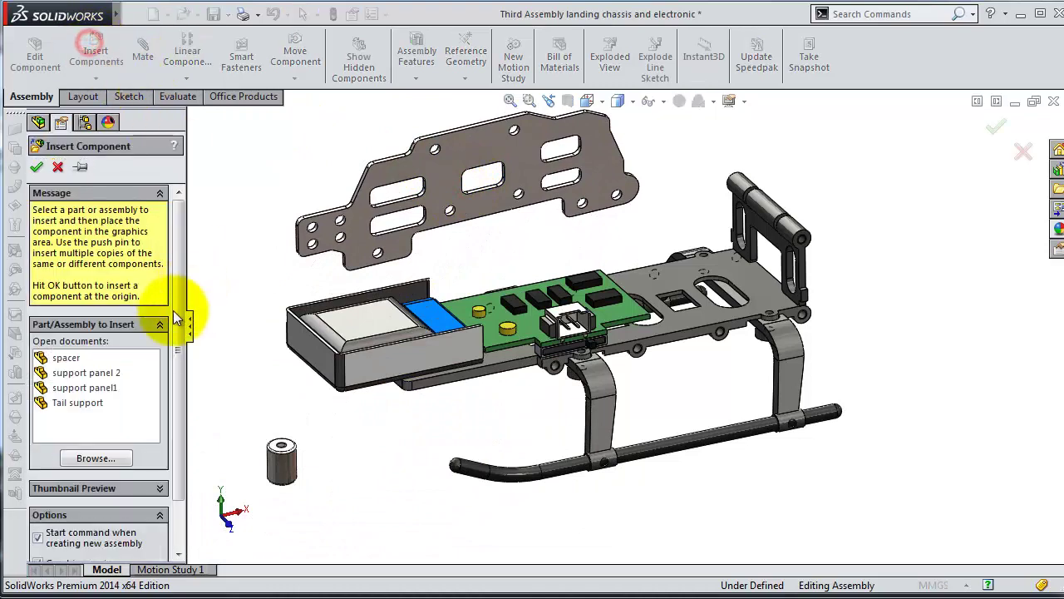
click(91, 387)
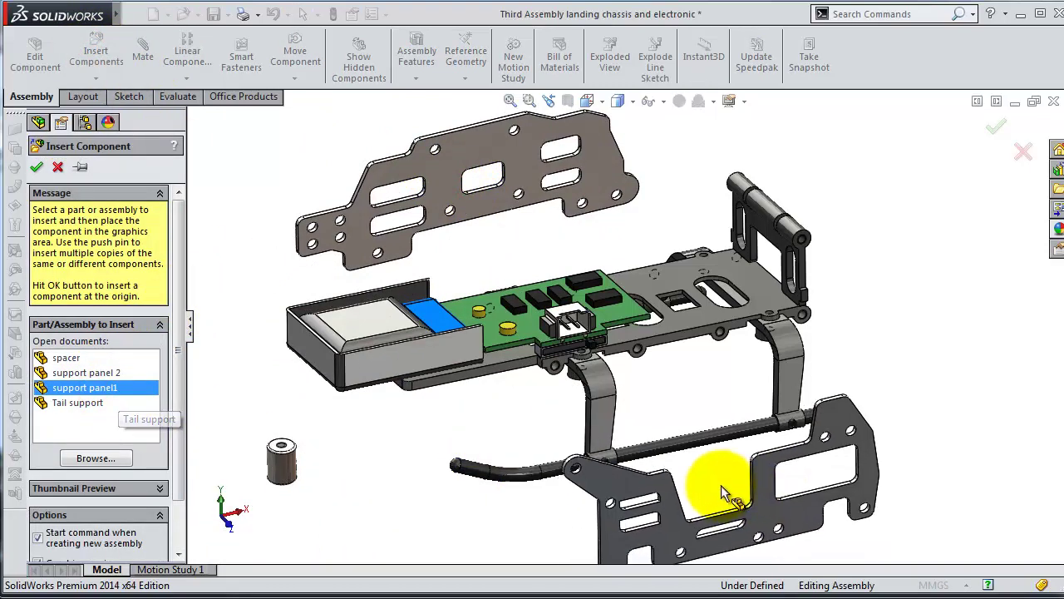
click(712, 470)
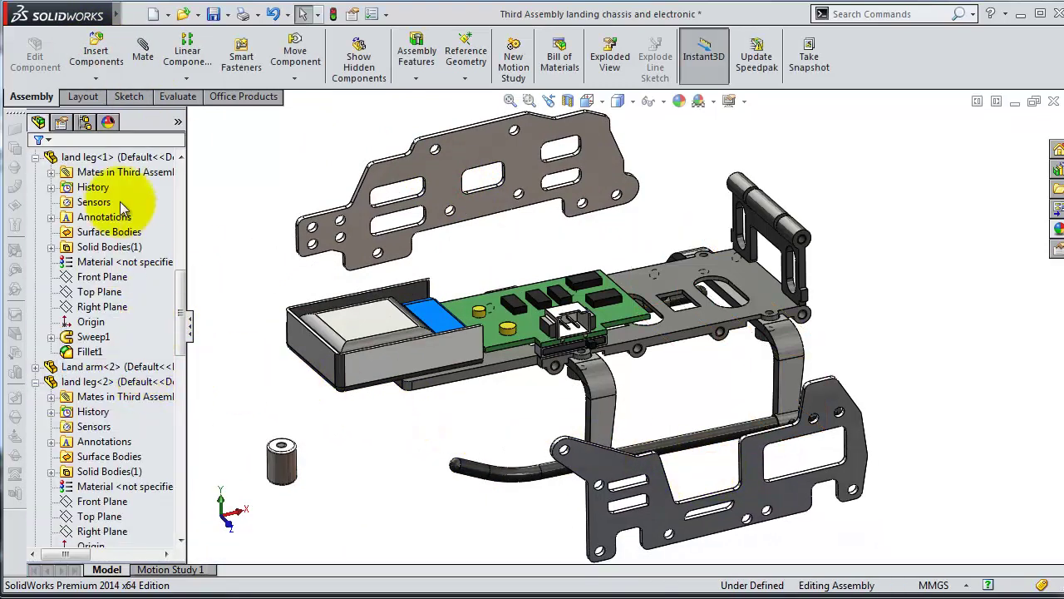
click(98, 65)
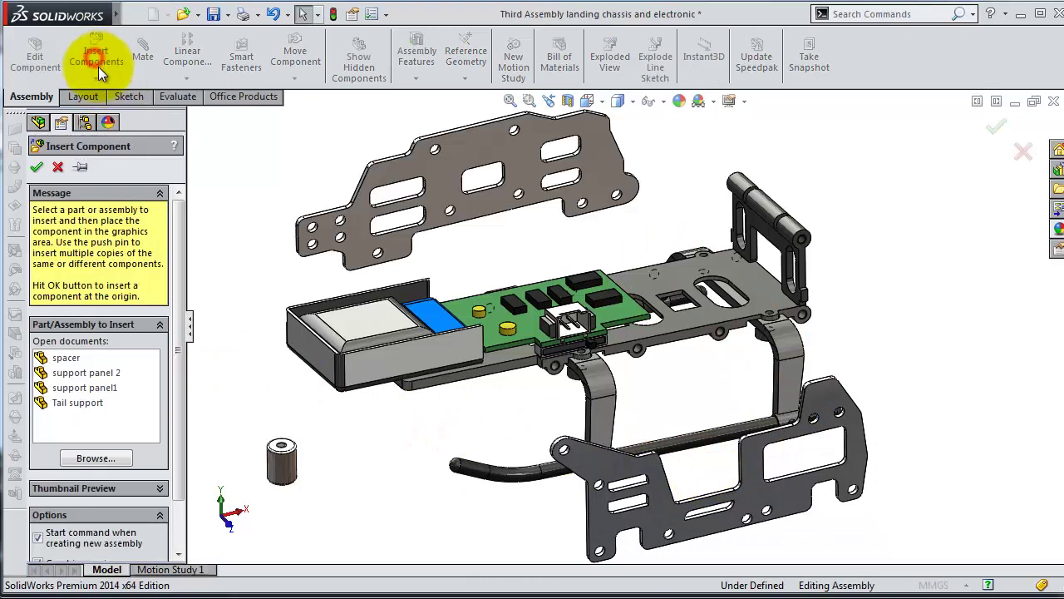
click(81, 405)
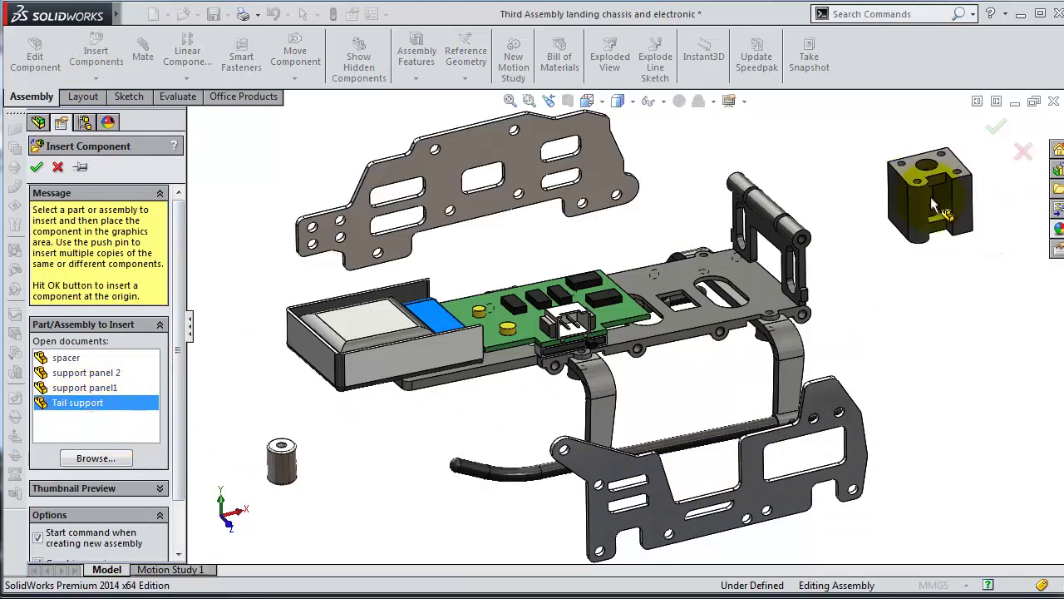
click(916, 214)
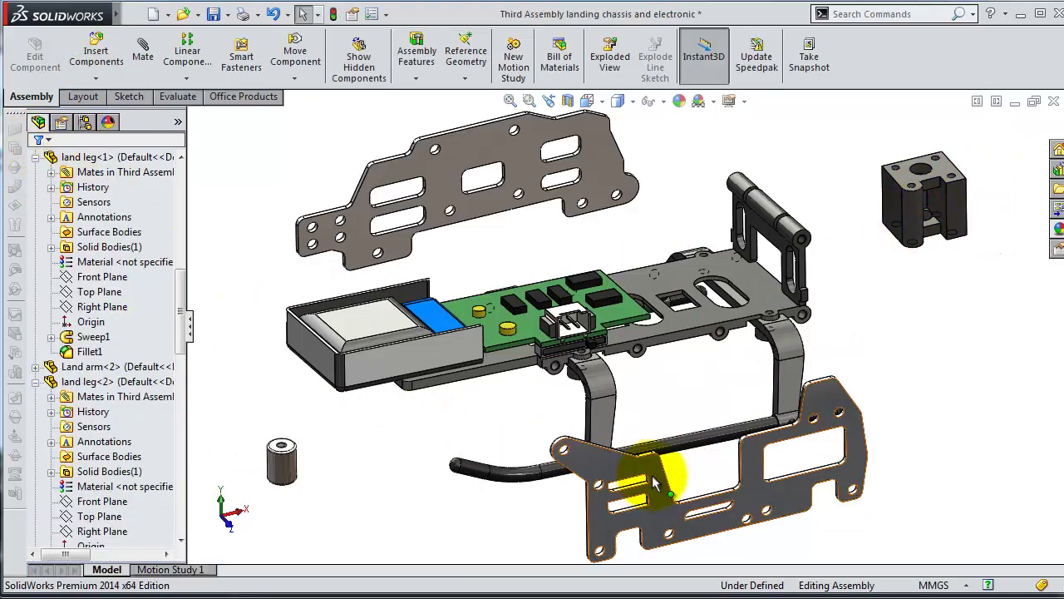
Step: Drag support panel 2 and support panel1 down to the lower right of the assembly
scroll(711, 473, up, 2)
mouse_move(711, 473)
middle_down()
mouse_move(720, 488)
mouse_move(708, 487)
mouse_move(804, 418)
mouse_move(819, 364)
mouse_move(796, 373)
mouse_move(795, 399)
middle_up()
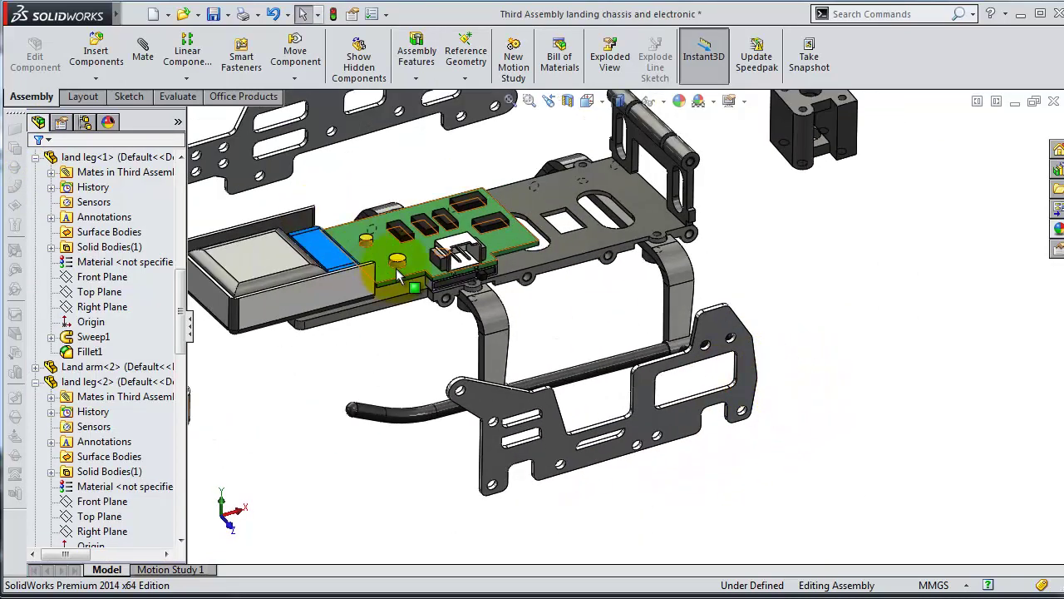
mouse_move(415, 190)
mouse_down()
mouse_move(790, 336)
mouse_move(800, 327)
mouse_up()
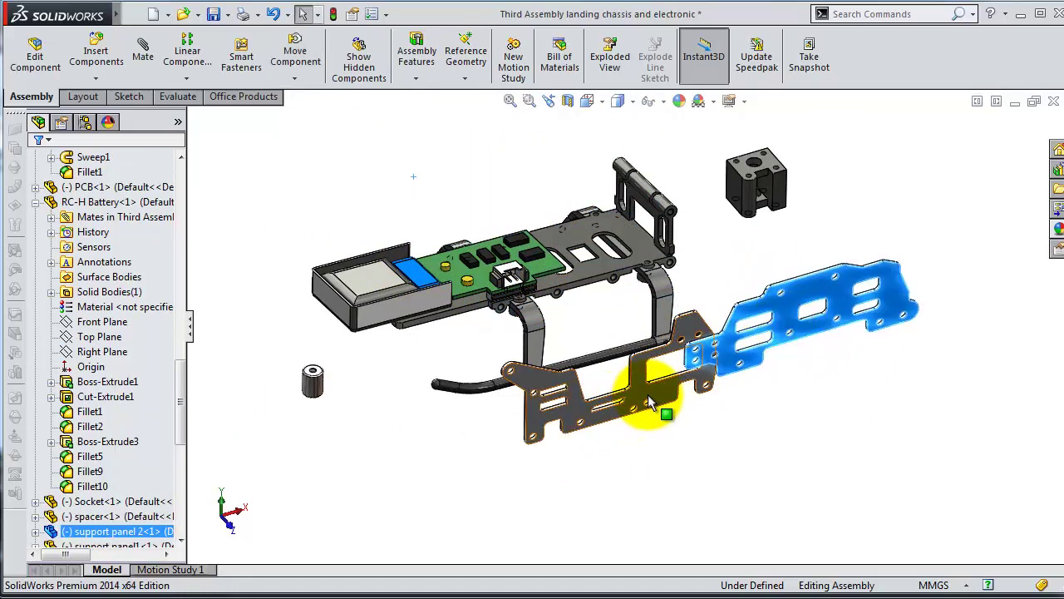
drag(651, 403, 786, 461)
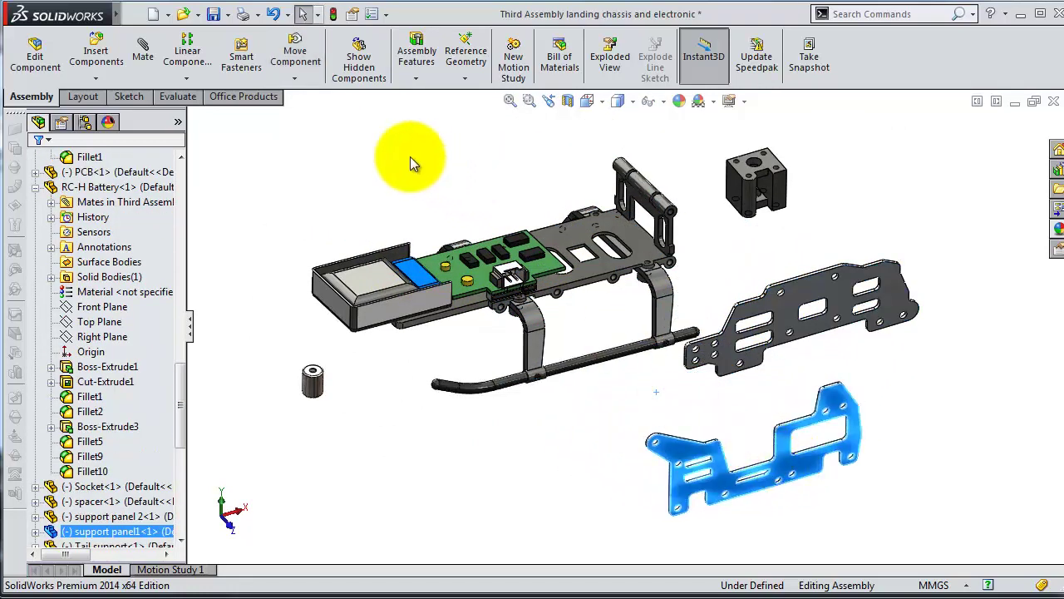
click(292, 80)
Step: Rotate support panel1 with Free Drag into a flatter orientation
click(294, 109)
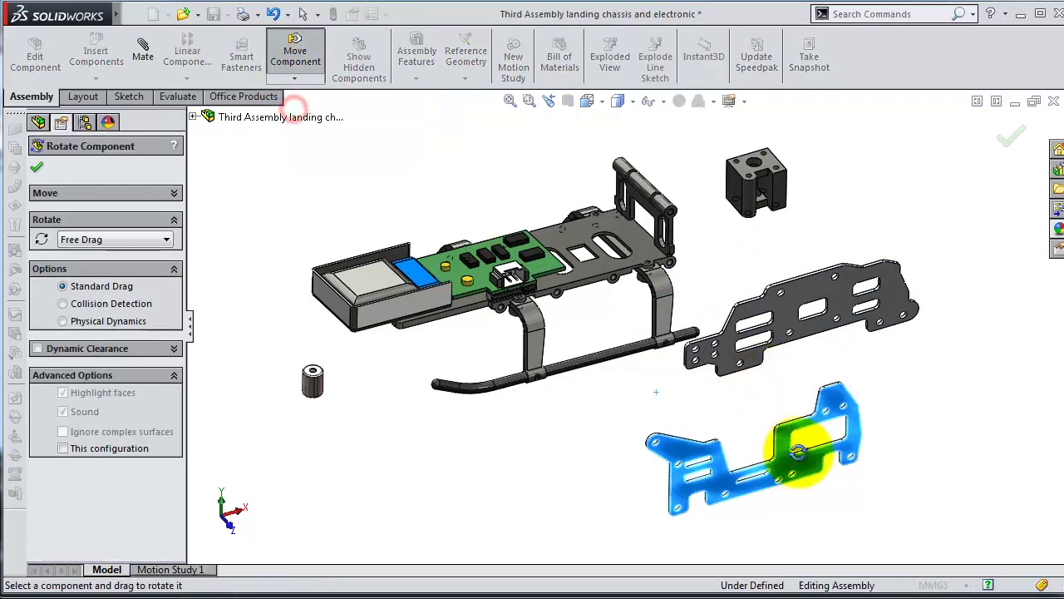
drag(707, 491, 788, 450)
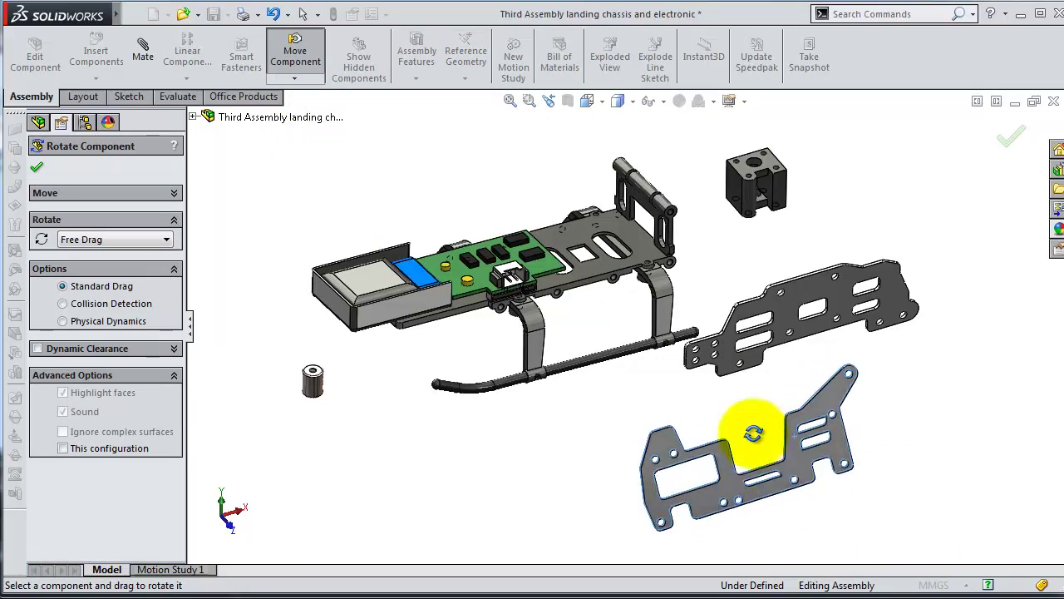
drag(789, 449, 753, 428)
mouse_move(714, 353)
mouse_down()
mouse_move(696, 341)
mouse_move(732, 380)
mouse_up()
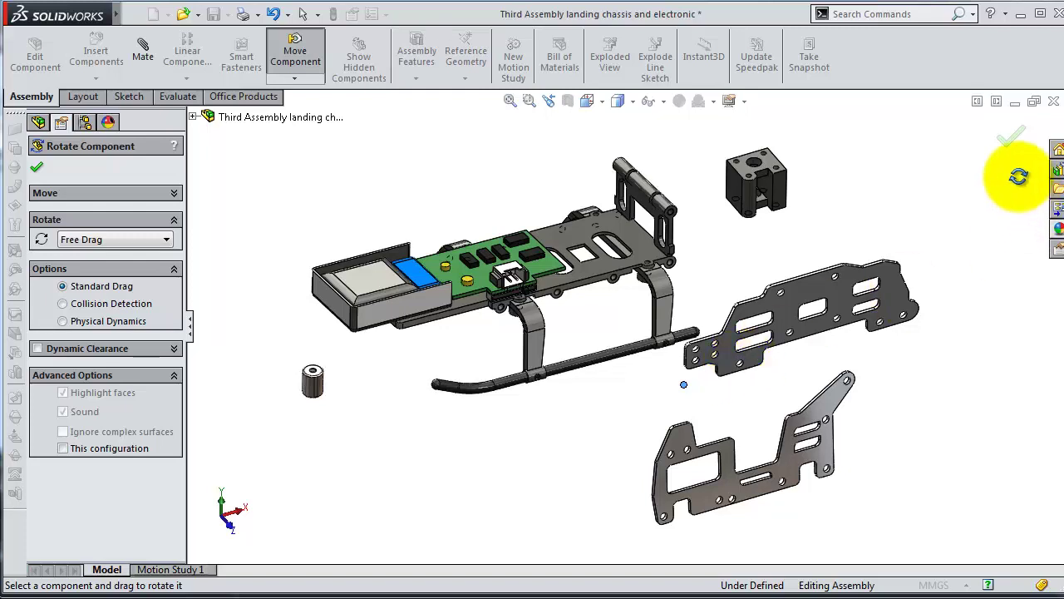
scroll(945, 191, down, 2)
click(1016, 143)
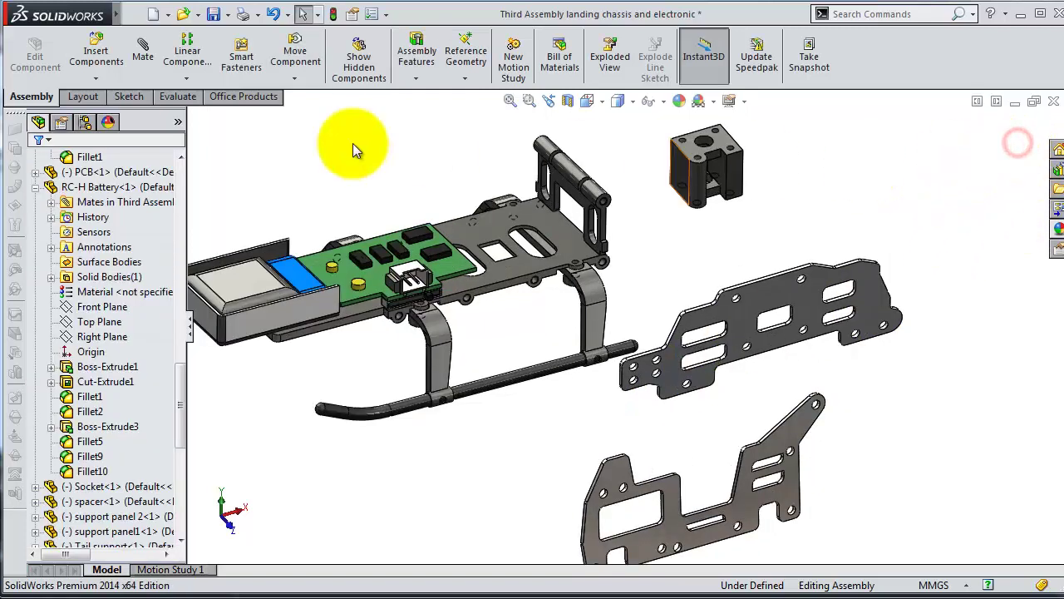
Step: Rotate support panel 2 to face the other way and accept the rotation
click(295, 78)
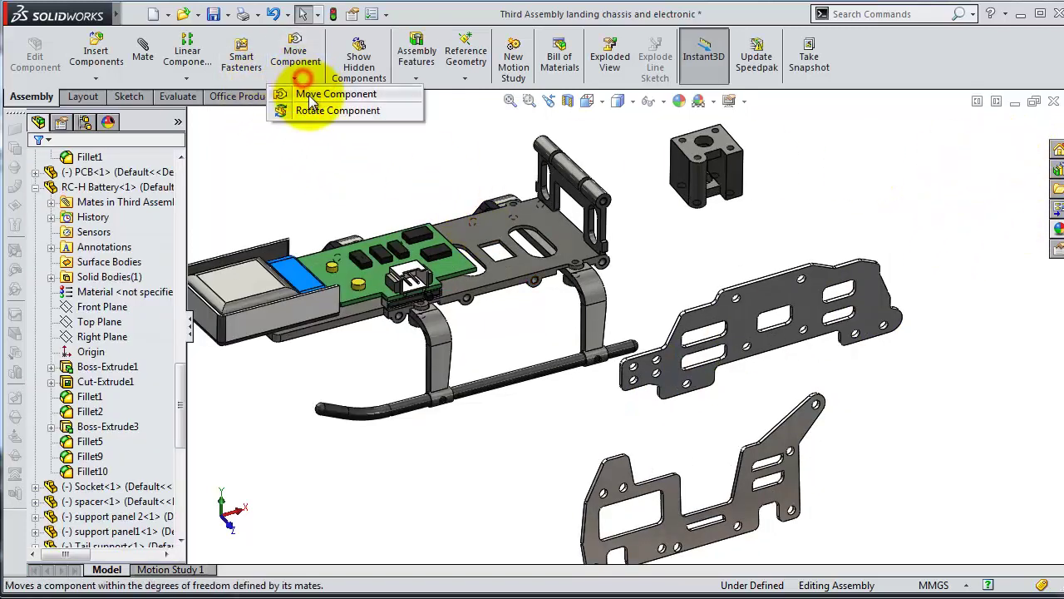
click(343, 108)
mouse_move(680, 364)
mouse_down()
mouse_move(782, 370)
mouse_move(808, 352)
mouse_up()
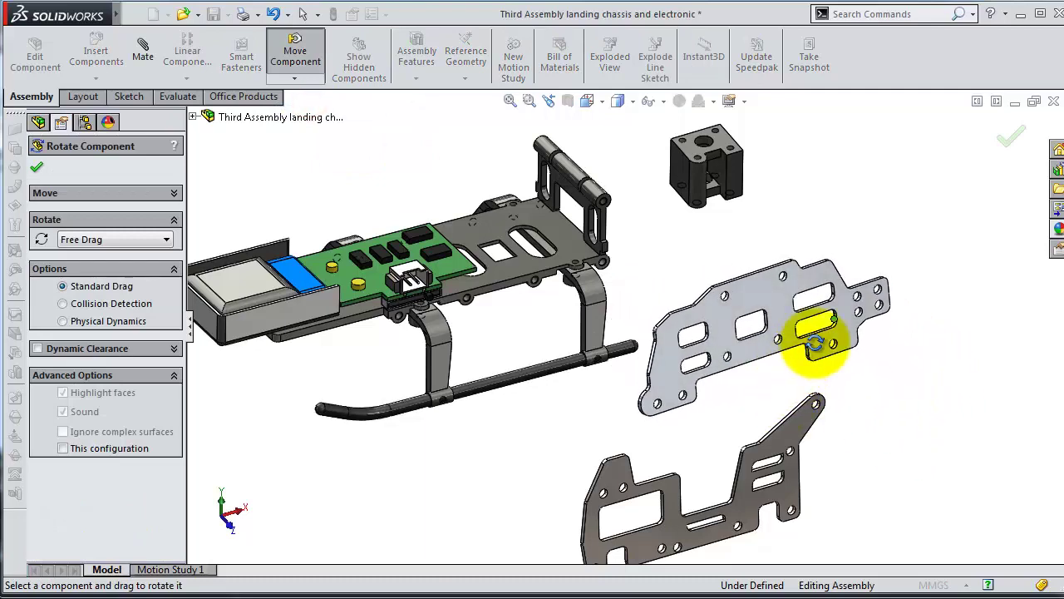
scroll(807, 281, down, 2)
scroll(764, 438, down, 2)
scroll(741, 444, up, 1)
scroll(689, 518, up, 1)
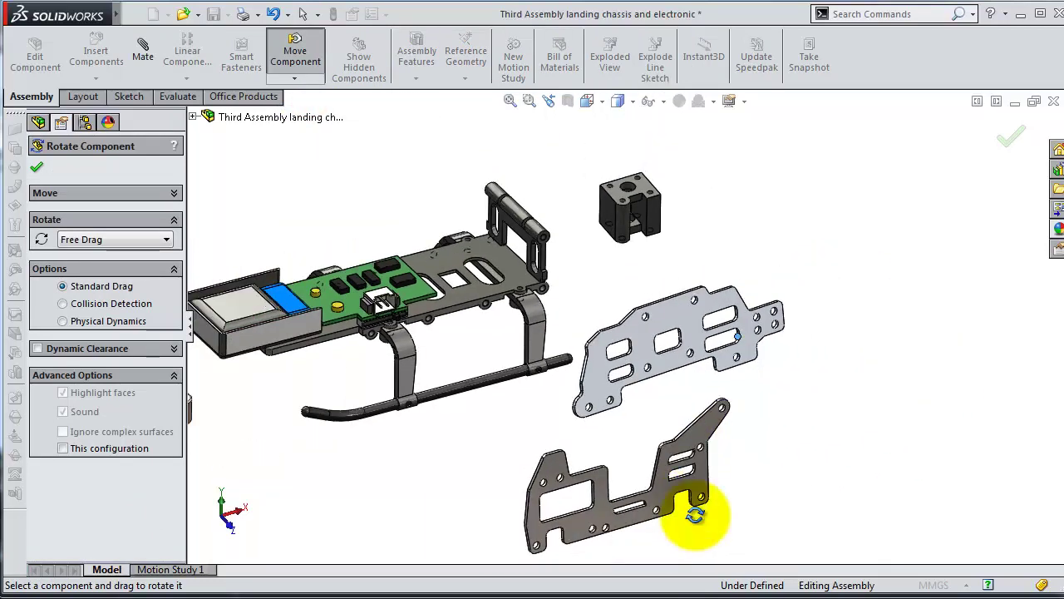
scroll(678, 506, down, 2)
scroll(627, 322, down, 1)
scroll(627, 323, down, 1)
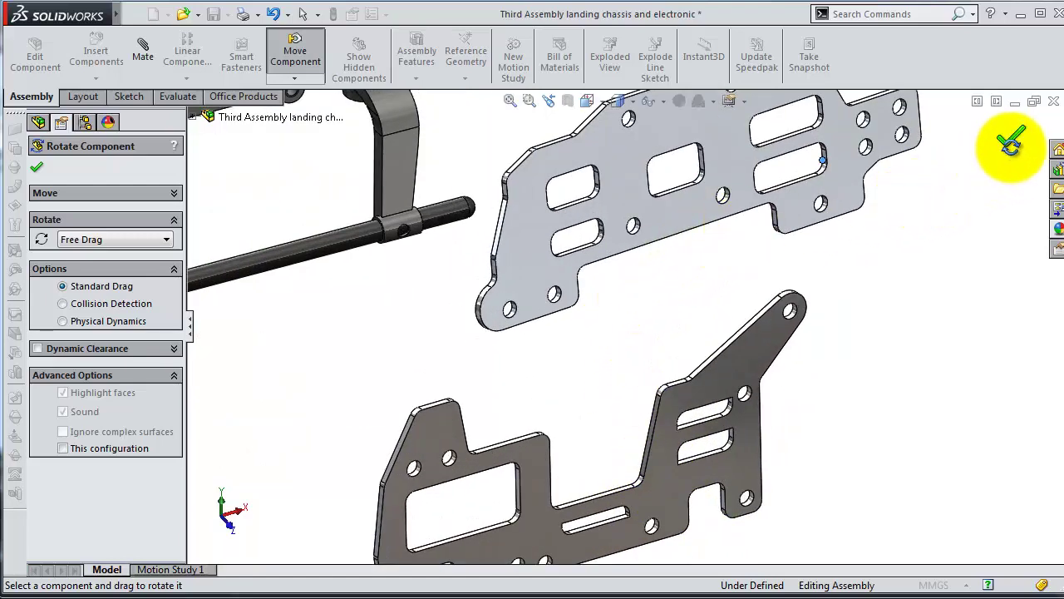
click(1009, 137)
scroll(646, 316, up, 1)
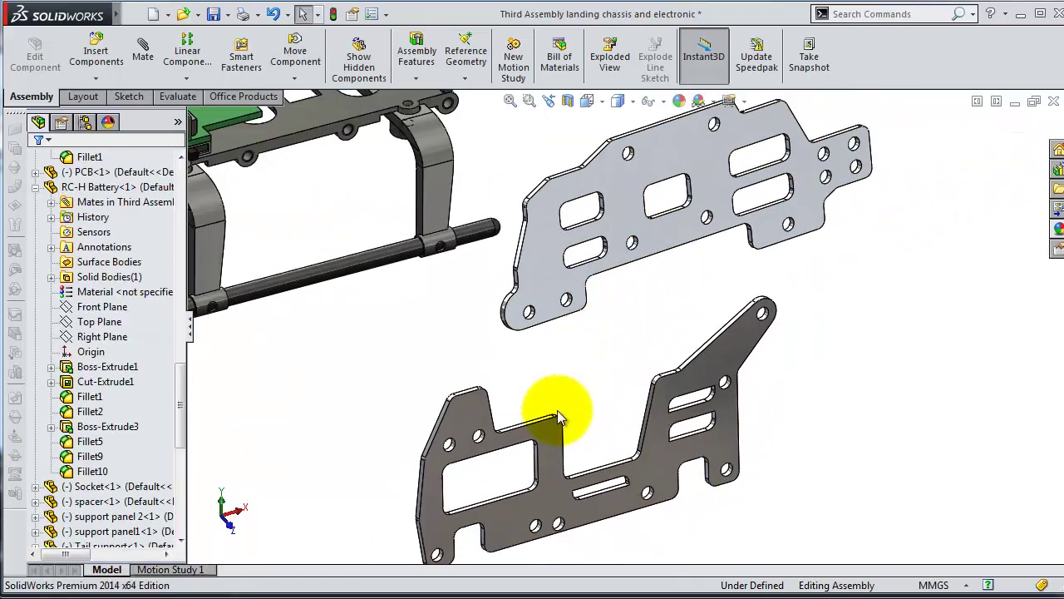
Step: Drag the support panel onto the chassis side in line with the legs, then choose Edit Part
mouse_move(515, 522)
mouse_down()
mouse_move(225, 162)
mouse_move(452, 178)
mouse_up()
scroll(475, 142, down, 2)
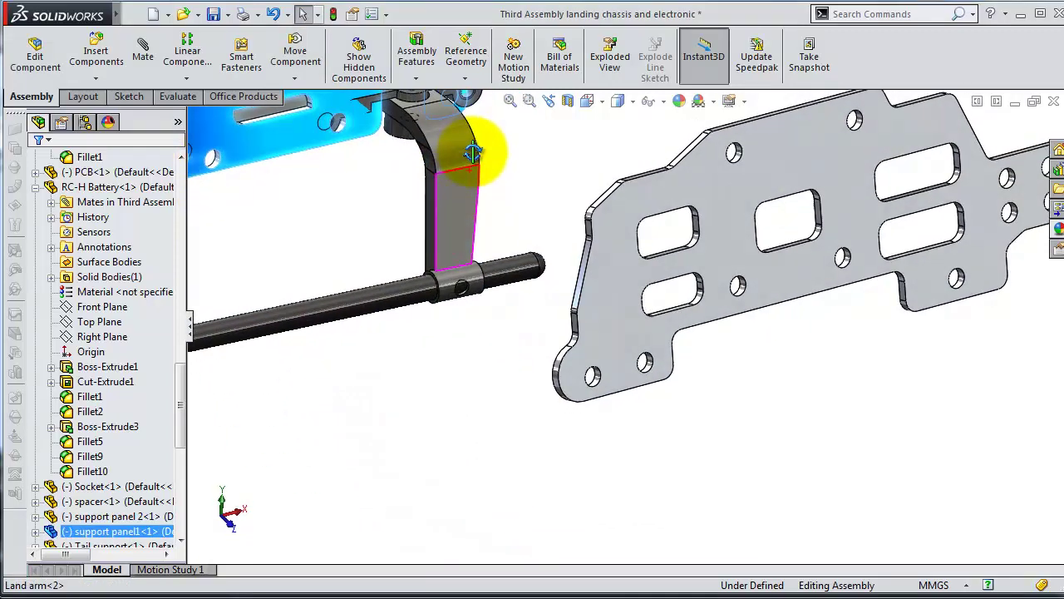
scroll(472, 148, up, 2)
scroll(401, 304, down, 2)
drag(401, 304, 414, 306)
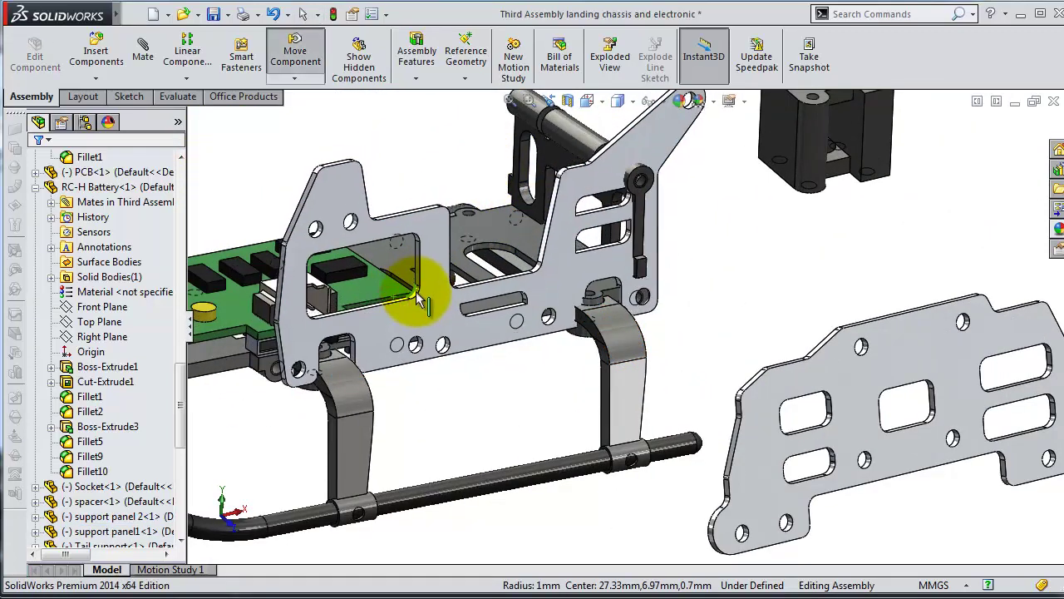
middle_drag(413, 306, 404, 344)
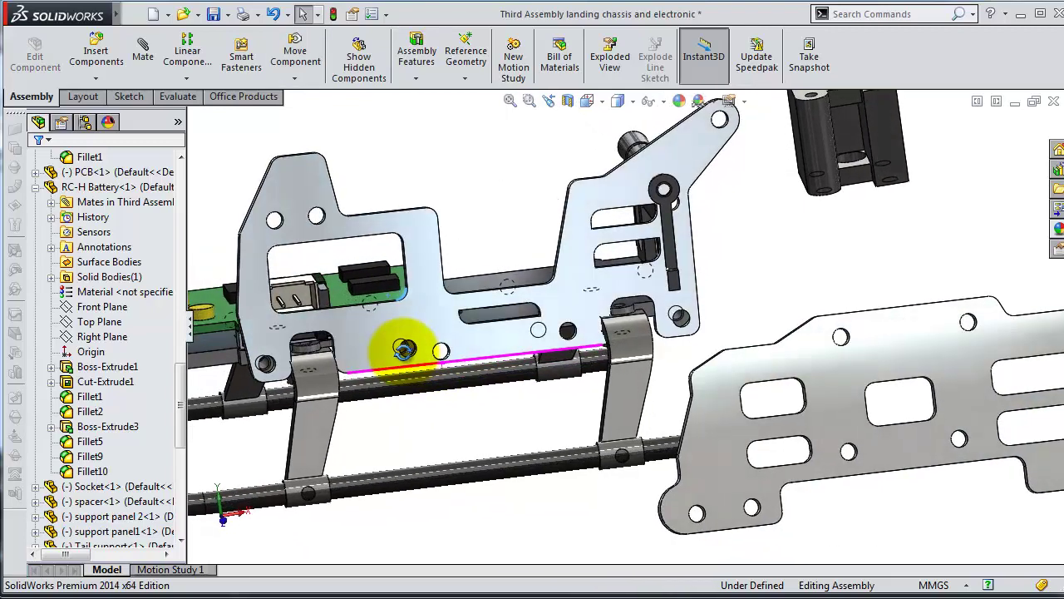
scroll(505, 366, down, 2)
drag(505, 366, 486, 356)
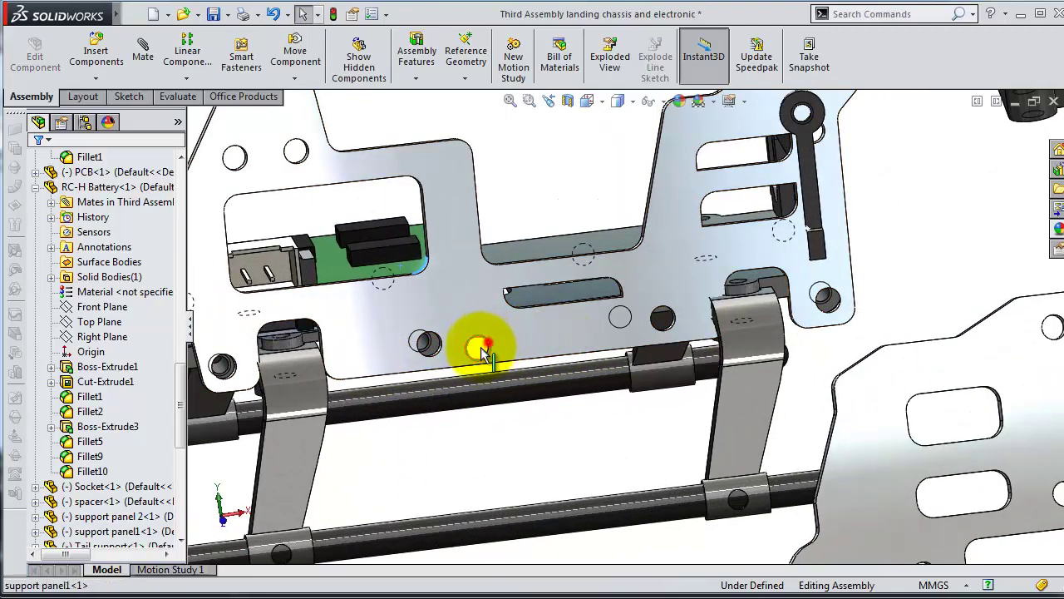
click(546, 346)
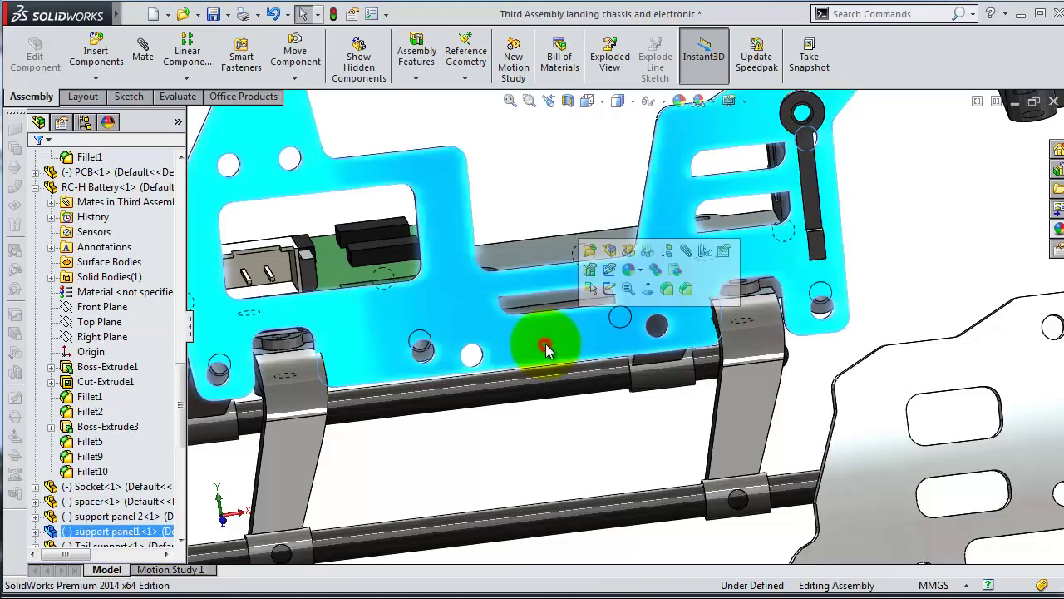
click(608, 252)
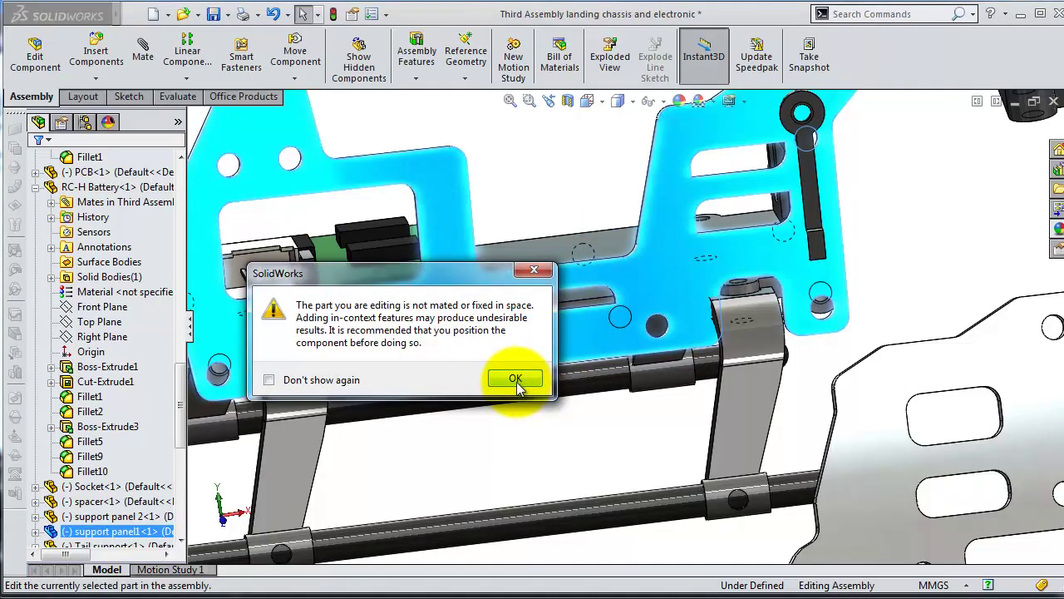
Step: Dismiss the warning and mate a support panel hole concentric with the chassis support hole
click(541, 281)
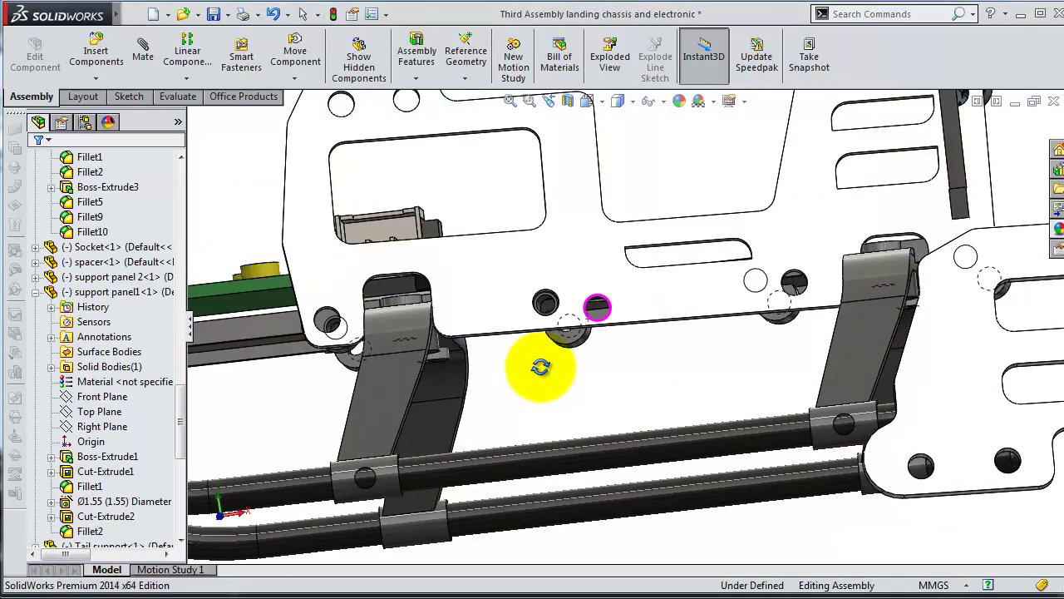
middle_drag(539, 368, 511, 435)
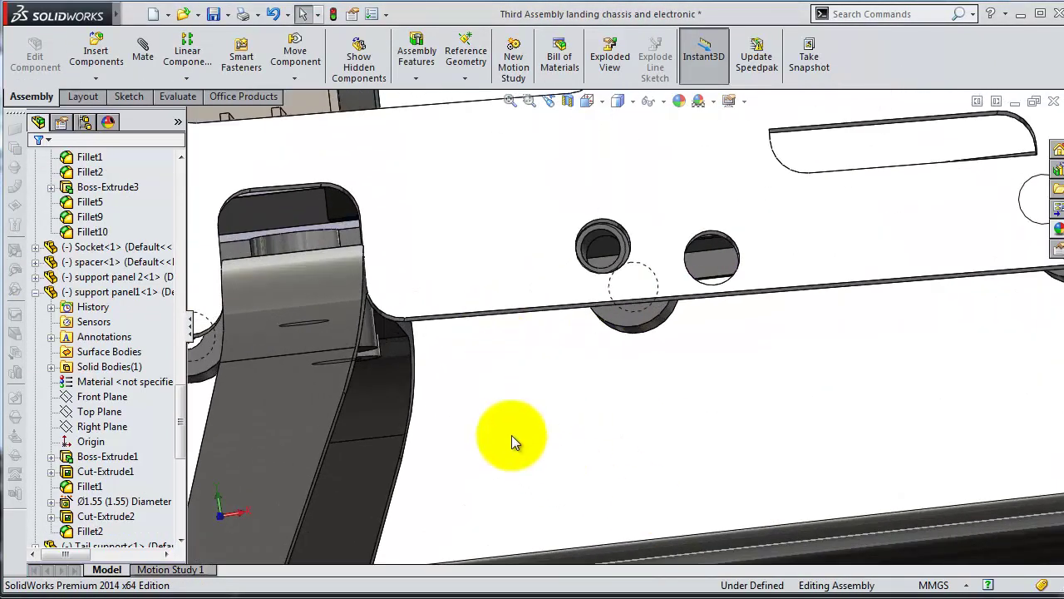
scroll(481, 340, down, 3)
scroll(465, 328, down, 2)
scroll(432, 306, down, 3)
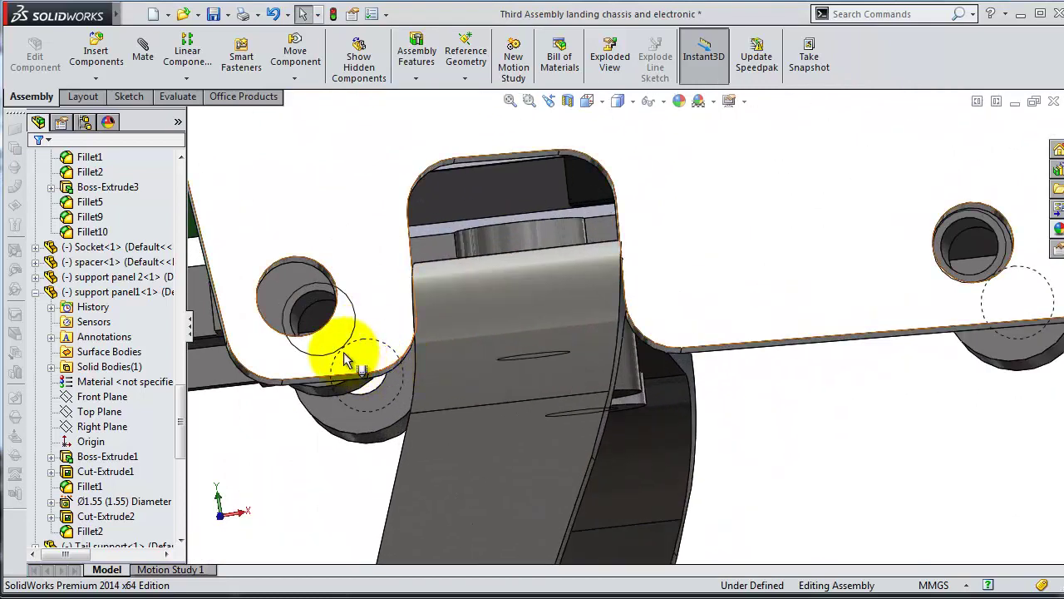
scroll(332, 316, down, 3)
scroll(353, 234, down, 2)
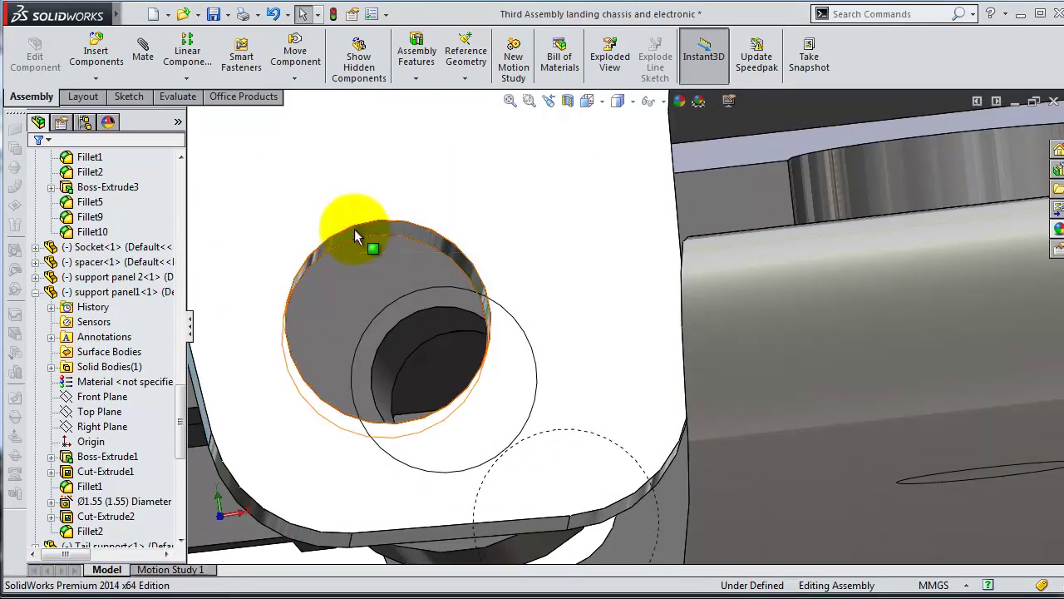
click(354, 237)
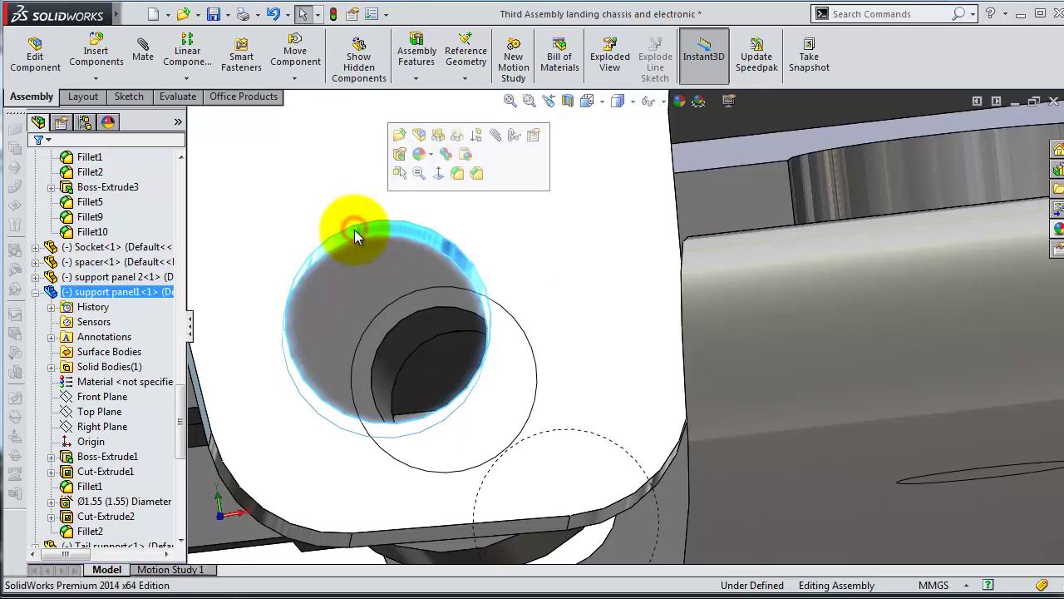
click(496, 137)
click(411, 339)
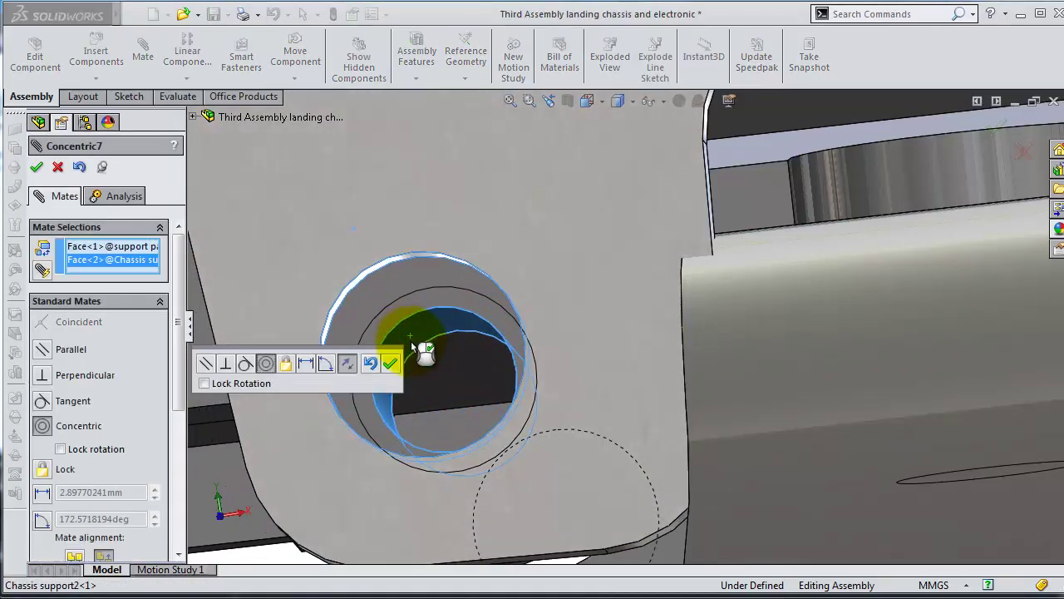
click(393, 363)
Step: Add a Parallel mate between the panel's bottom edge face and the chassis support face
mouse_move(716, 284)
middle_down()
mouse_move(892, 341)
mouse_move(894, 368)
mouse_move(879, 316)
mouse_move(861, 299)
middle_up()
click(854, 276)
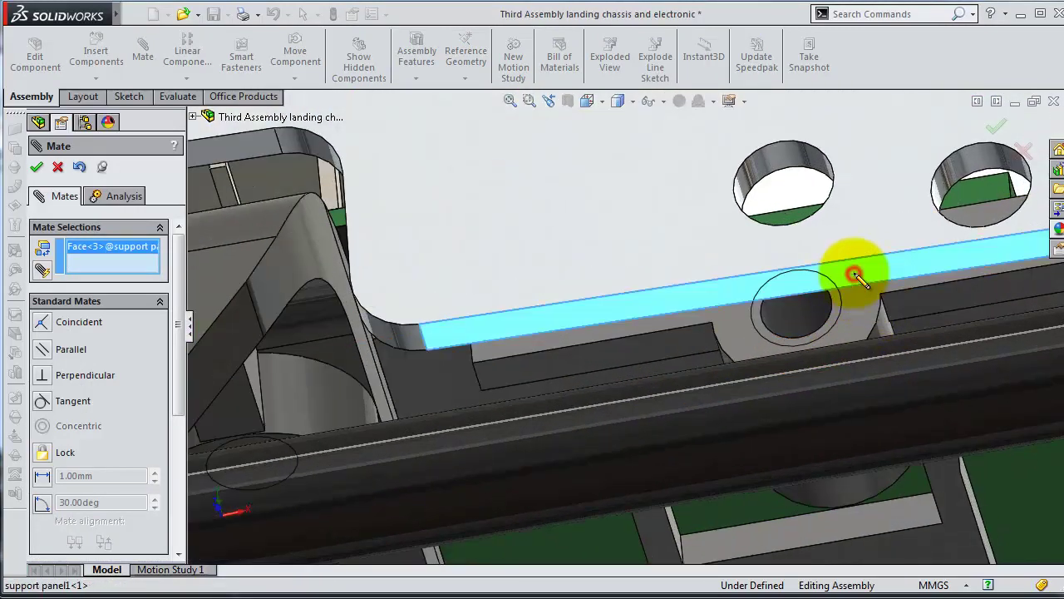
click(617, 355)
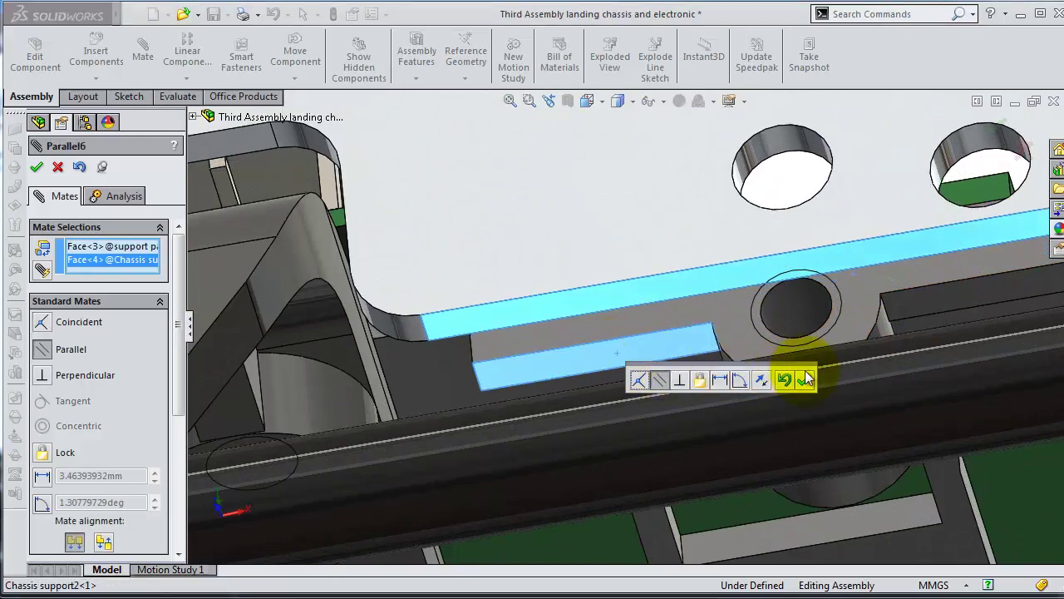
click(805, 378)
mouse_move(868, 261)
middle_down()
mouse_move(879, 368)
mouse_move(872, 352)
mouse_move(938, 268)
mouse_move(909, 240)
mouse_move(934, 252)
middle_up()
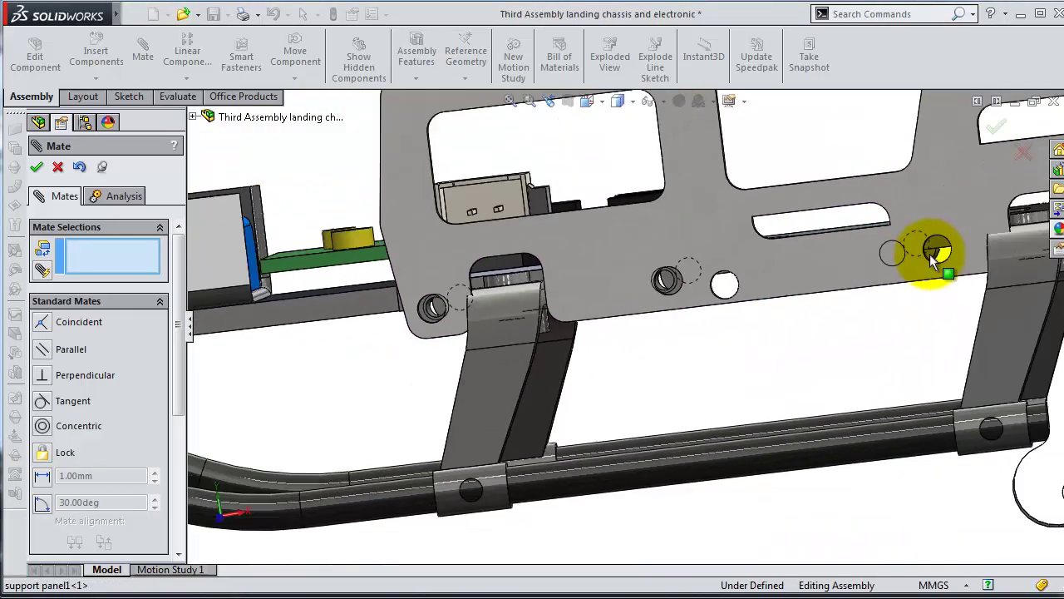
key(Escape)
click(657, 250)
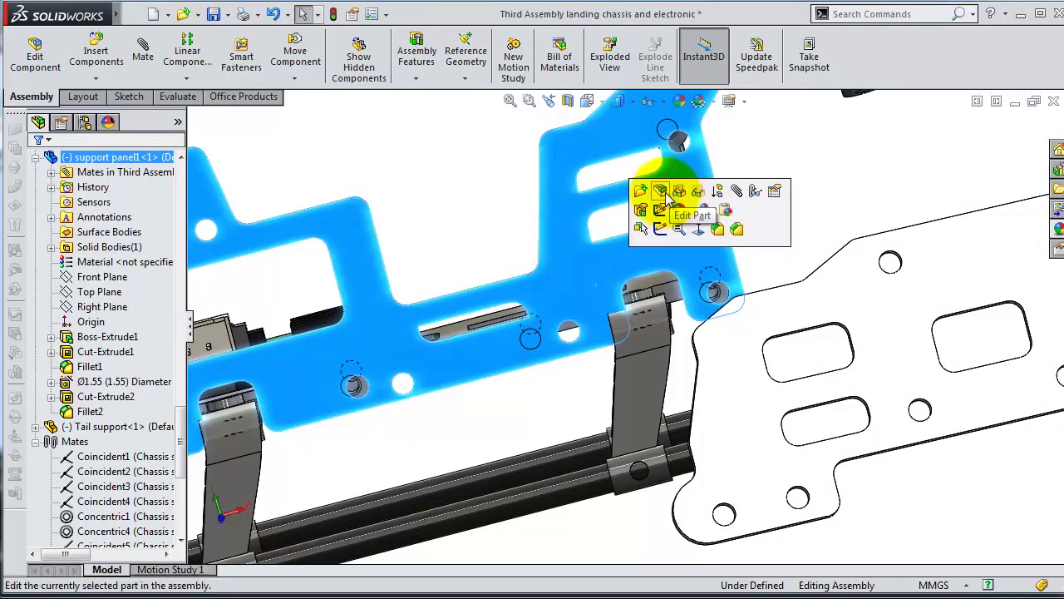
Step: Edit support panel1 in place and inspect its Fillet2, Cut-Extrude1 and Ø1.55 hole features
click(660, 191)
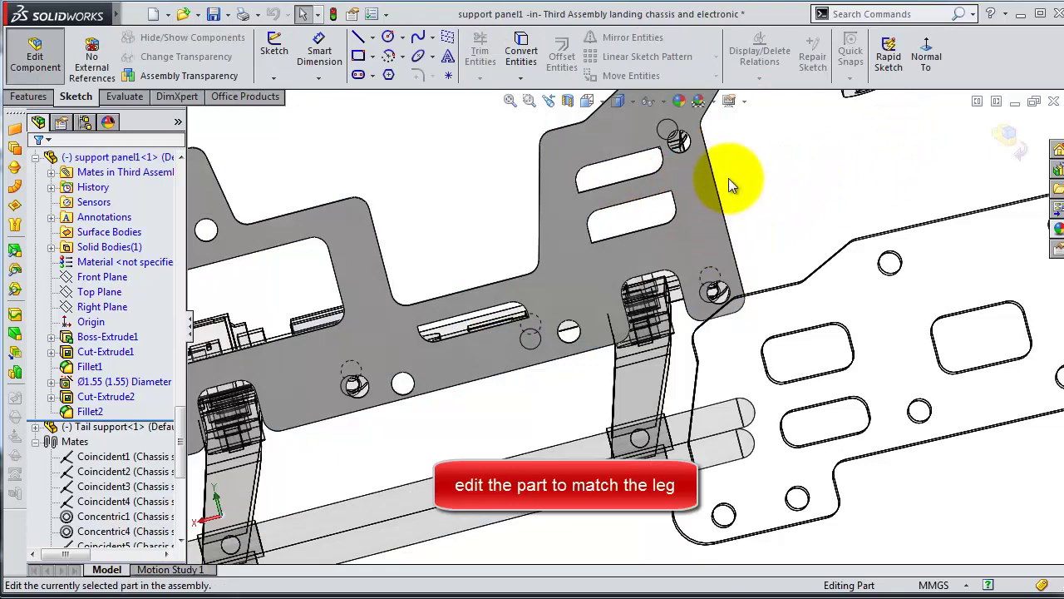
click(66, 413)
click(159, 430)
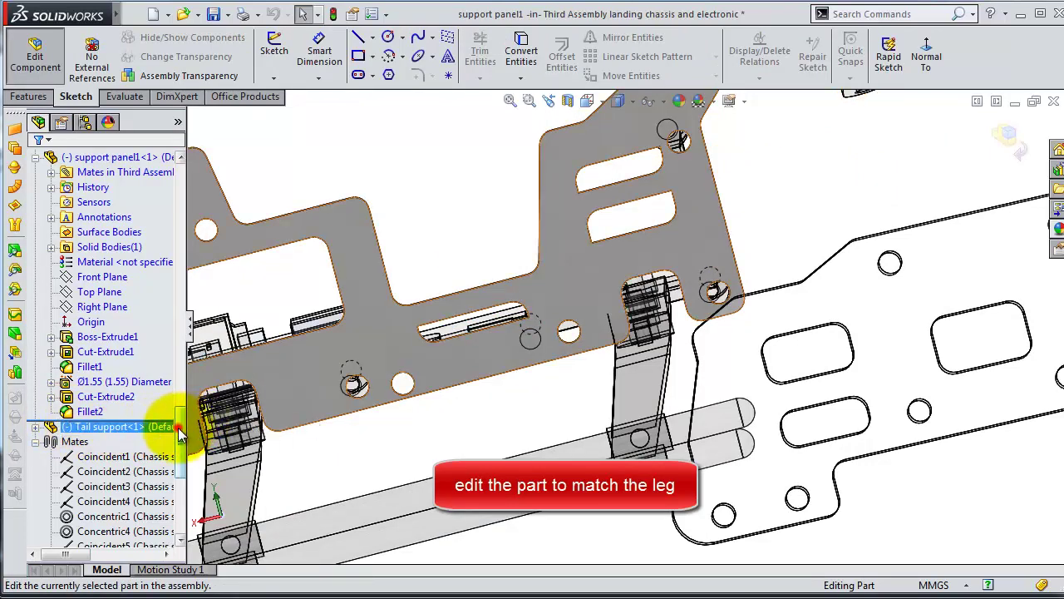
drag(179, 430, 178, 404)
click(114, 425)
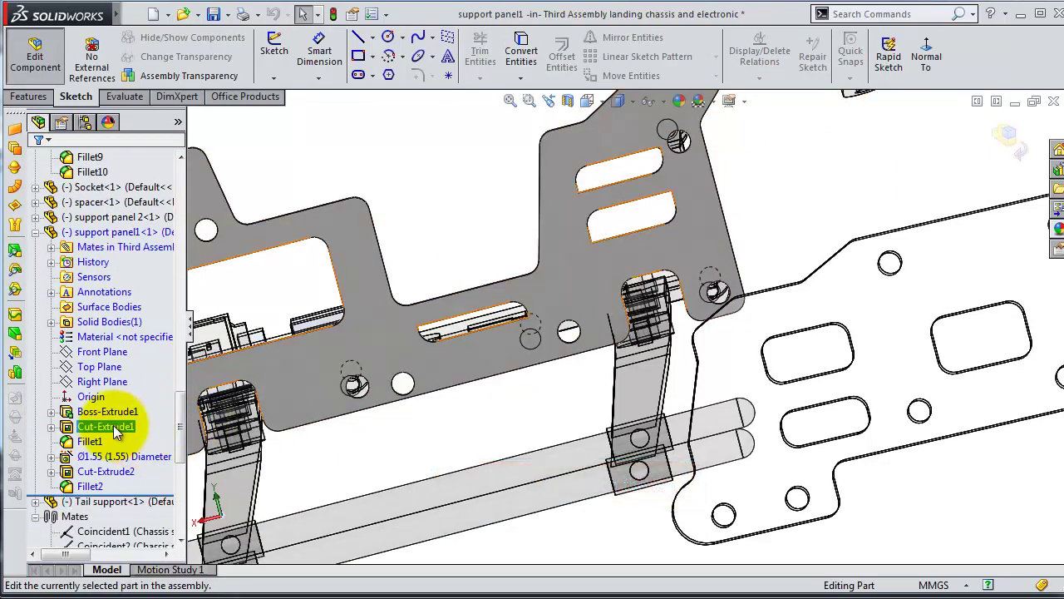
click(112, 456)
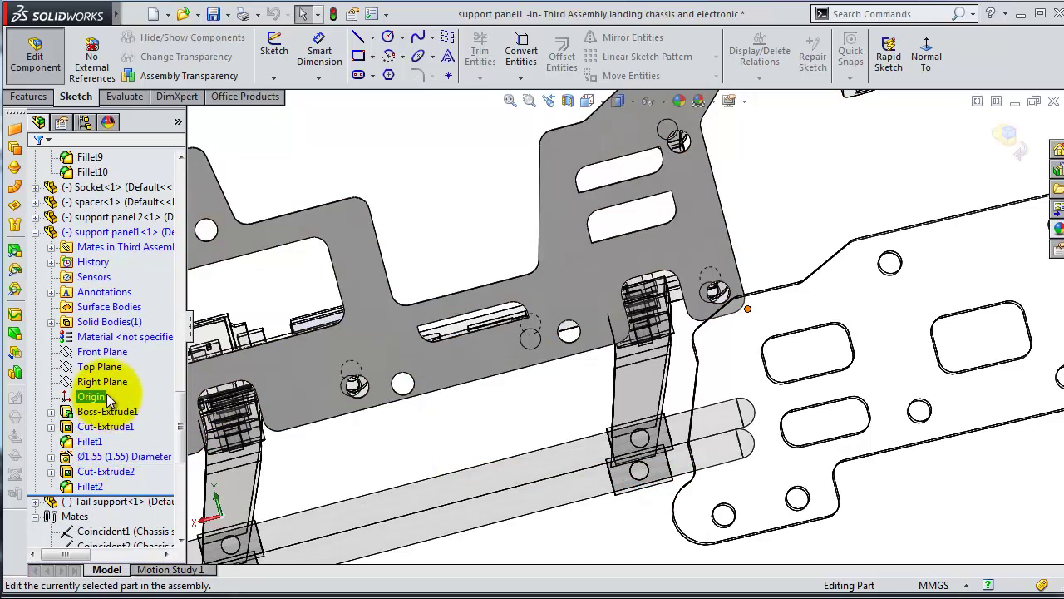
Step: Show Sketch1's dimensions under Boss-Extrude1, then select Sketch2 under Cut-Extrude1
click(51, 412)
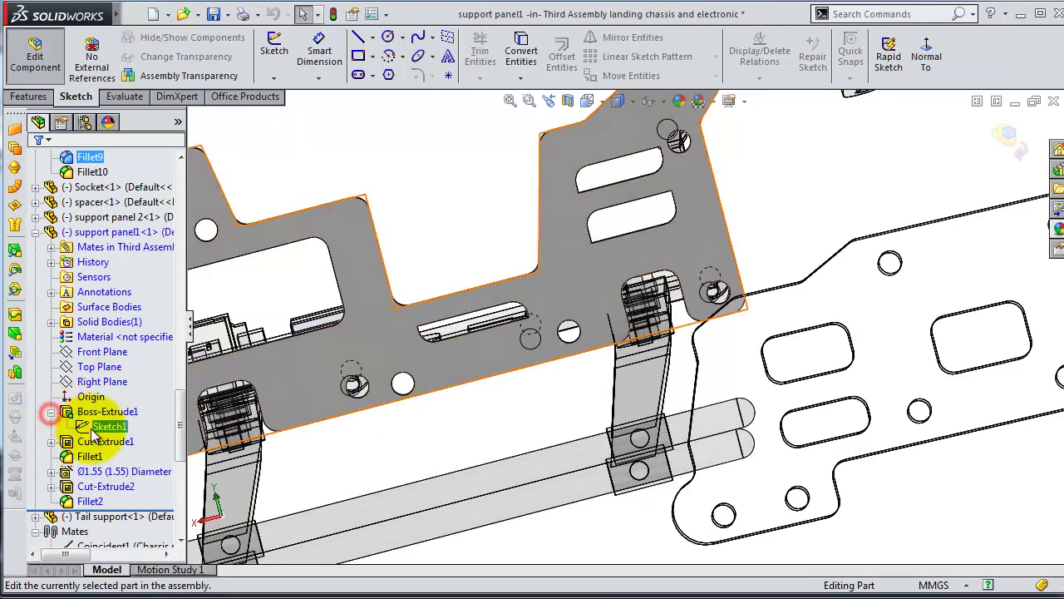
click(95, 434)
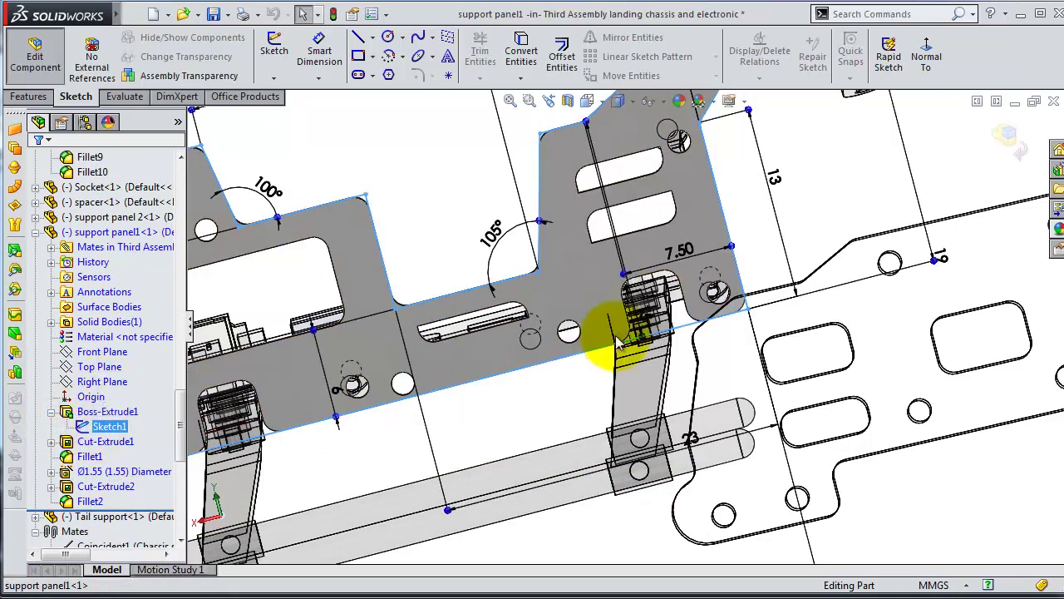
drag(724, 225, 724, 218)
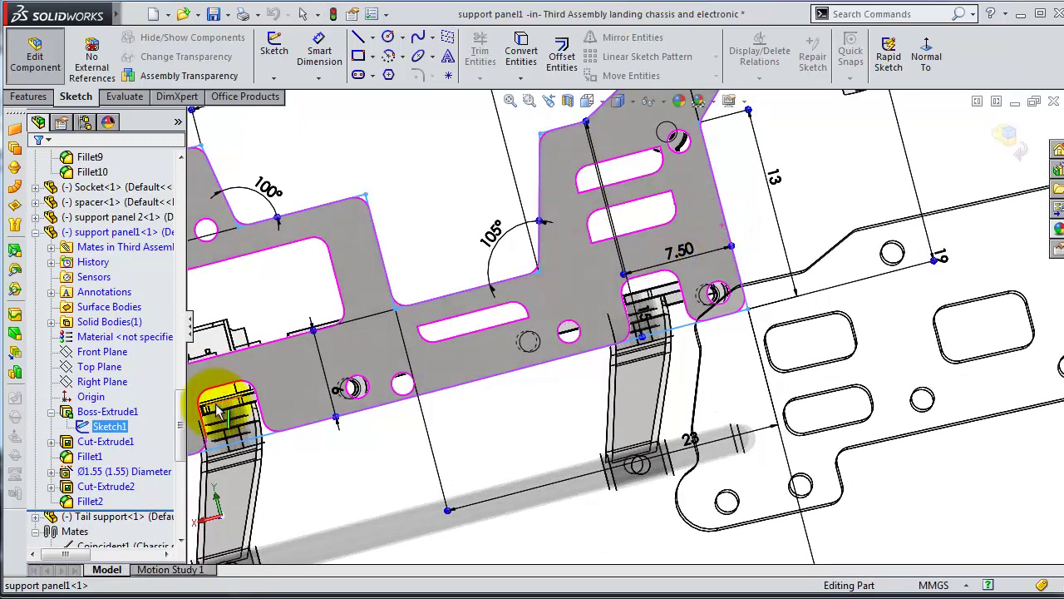
click(51, 442)
click(125, 456)
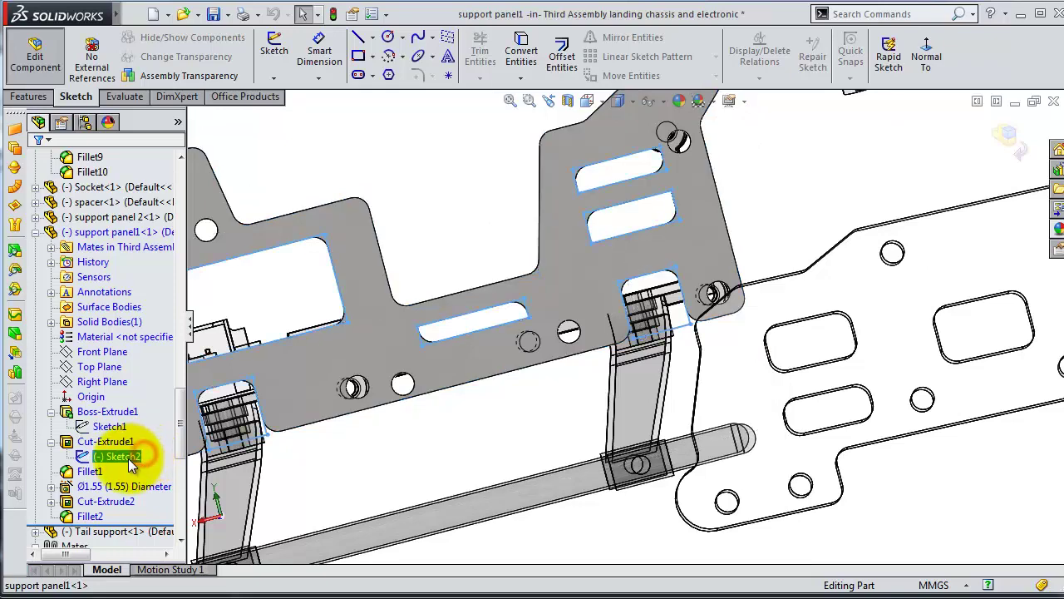
Step: Change the 4.00 mm Cut-Extrude1 sketch dimension to 5 and rebuild
click(91, 457)
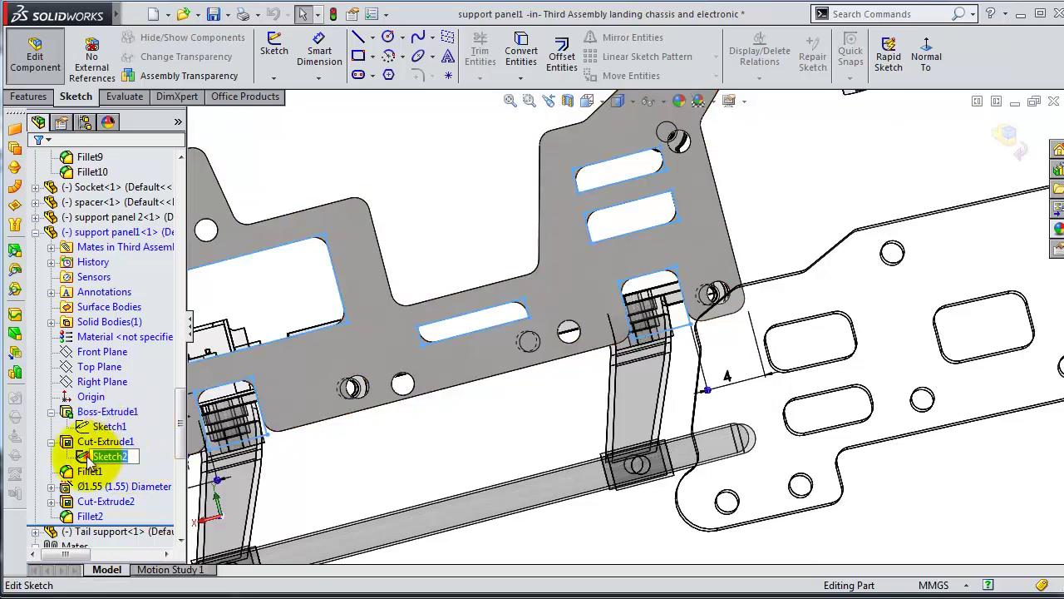
click(98, 445)
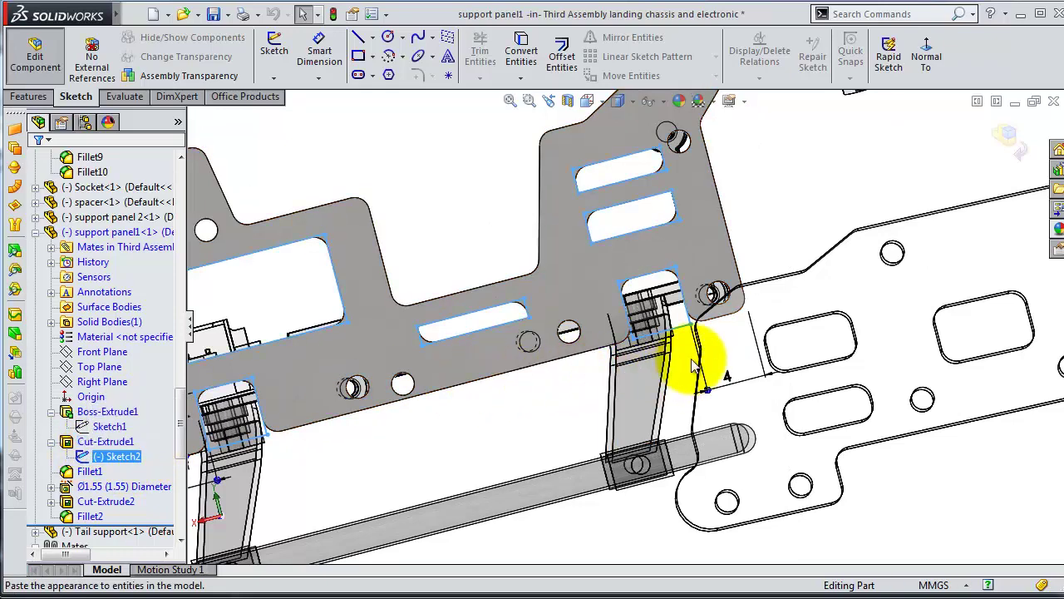
double_click(733, 380)
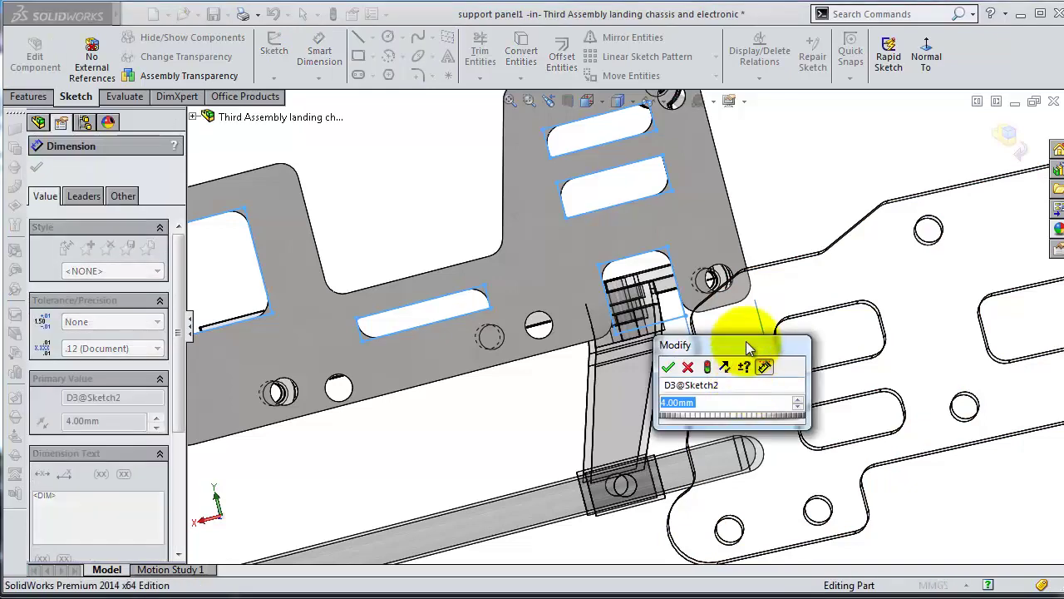
scroll(732, 325, down, 1)
scroll(714, 304, down, 1)
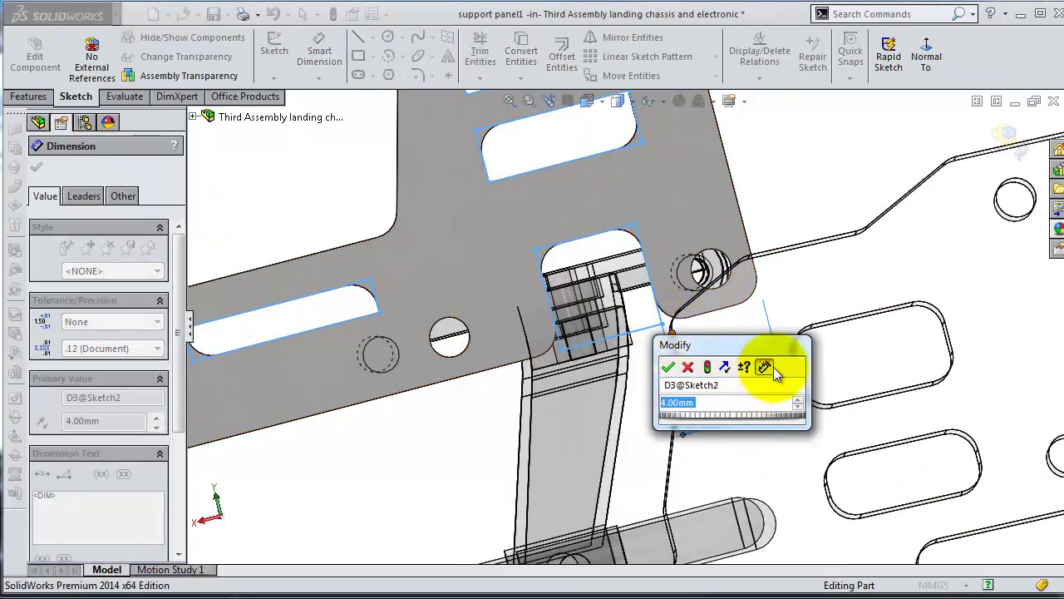
text(5)
key(Return)
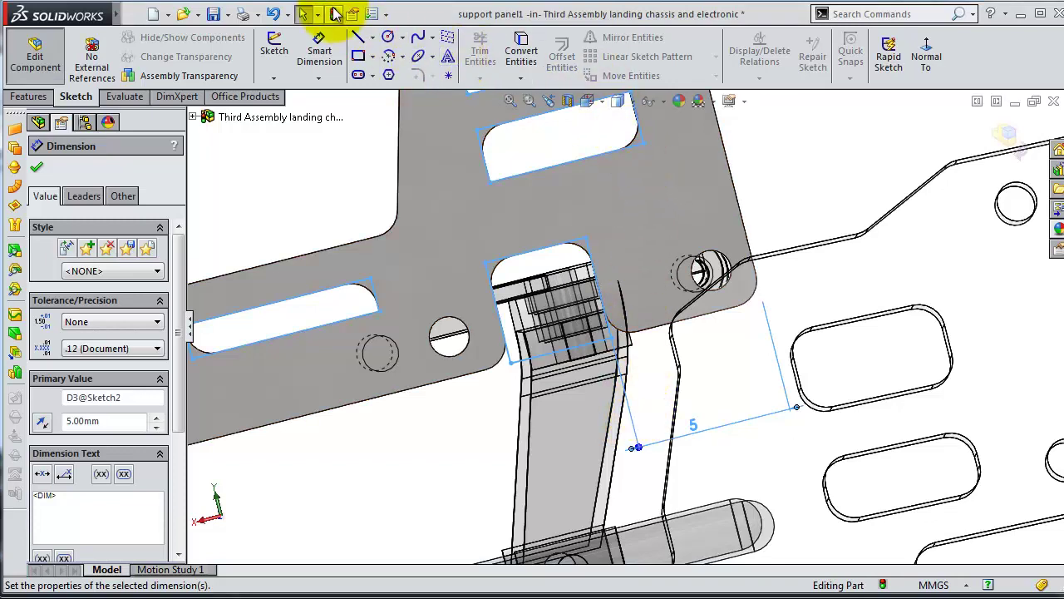
click(333, 14)
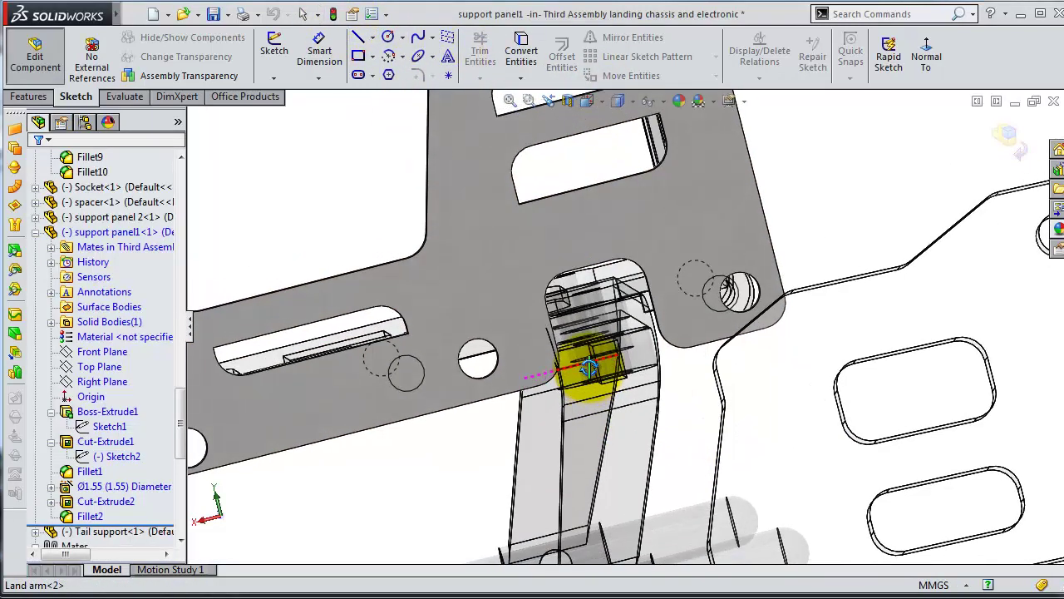
Step: Reveal Sketch2's dimensions and open the 4.50 cutout offset for editing
middle_drag(587, 374, 584, 367)
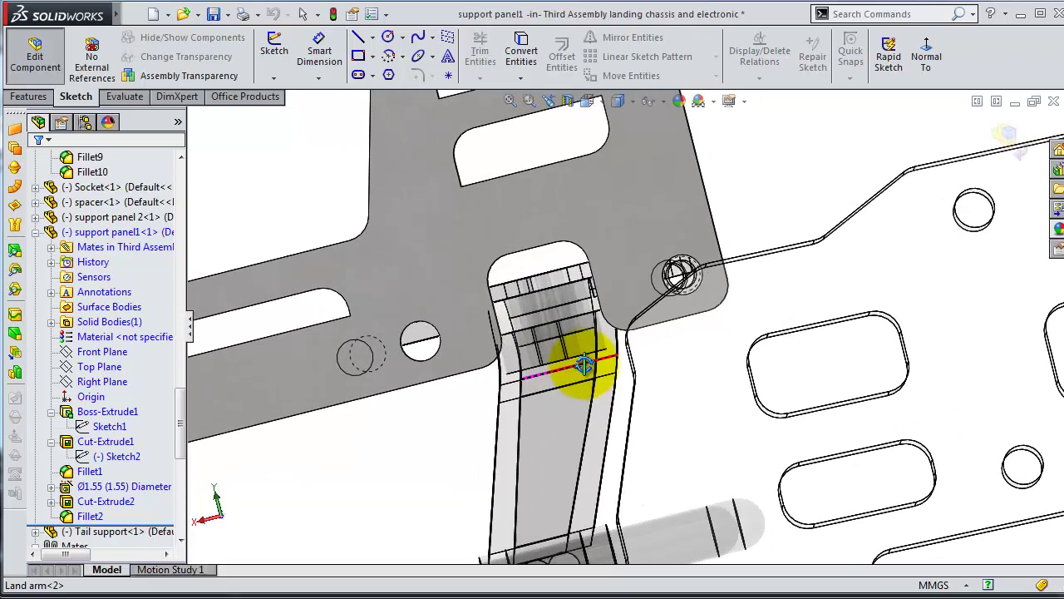
scroll(463, 391, up, 5)
scroll(308, 421, up, 3)
scroll(464, 356, down, 5)
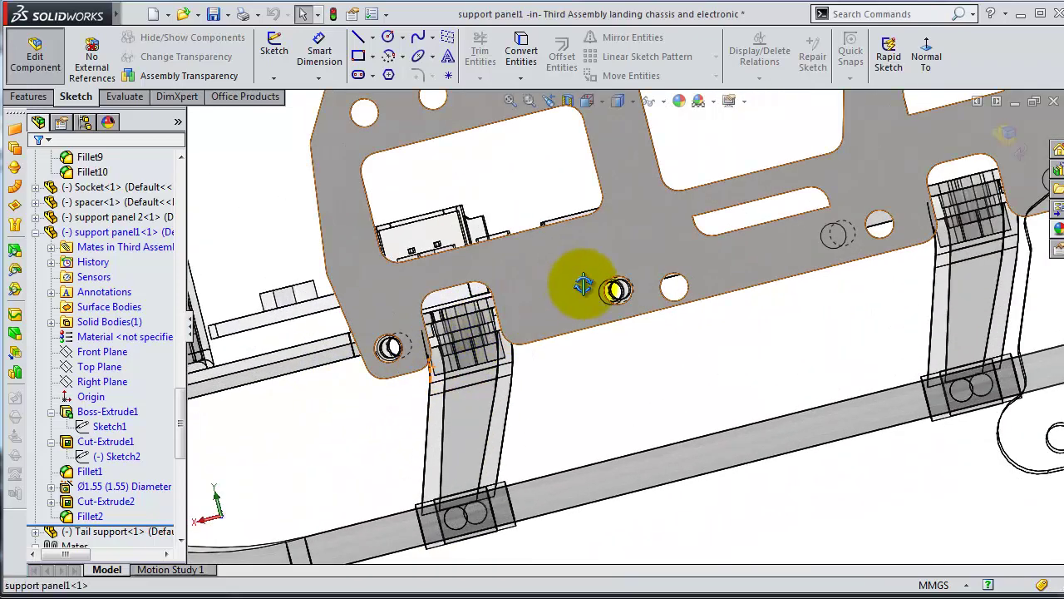
scroll(582, 280, down, 2)
scroll(586, 291, down, 2)
middle_drag(586, 291, 588, 291)
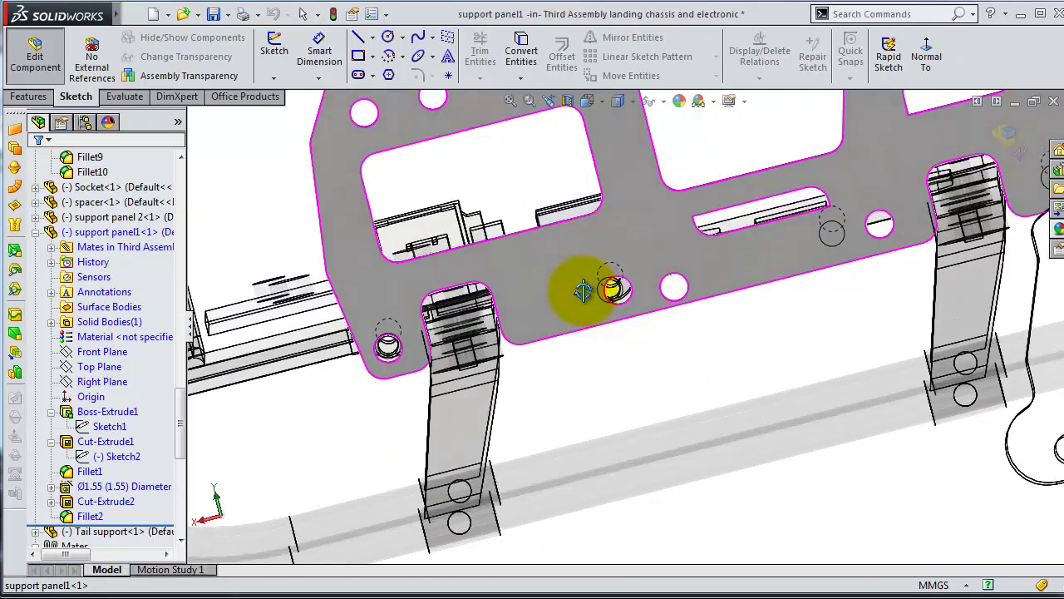
click(125, 461)
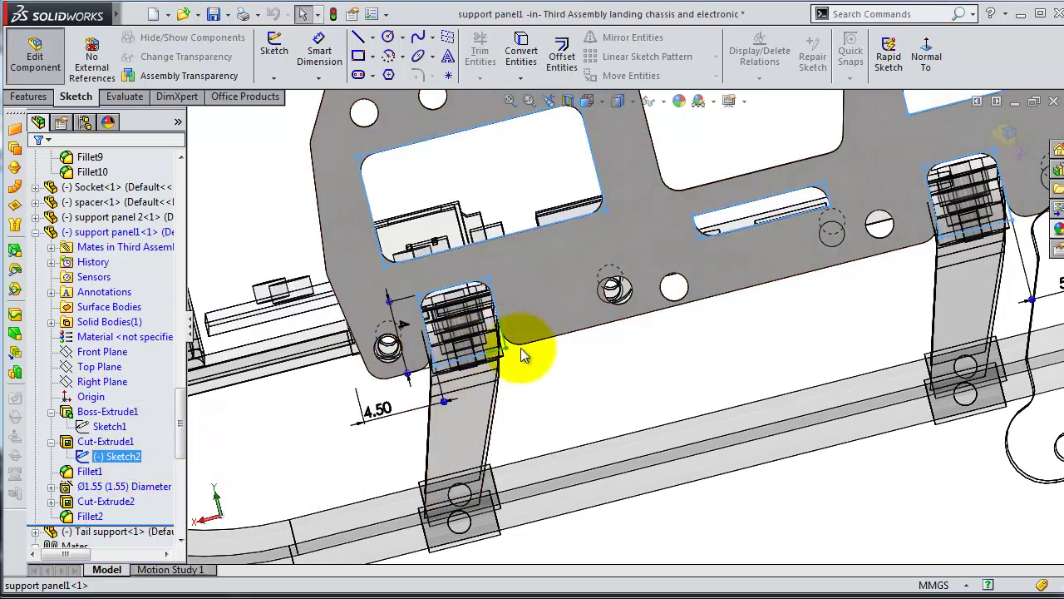
scroll(520, 349, down, 1)
scroll(463, 368, down, 2)
scroll(474, 374, down, 2)
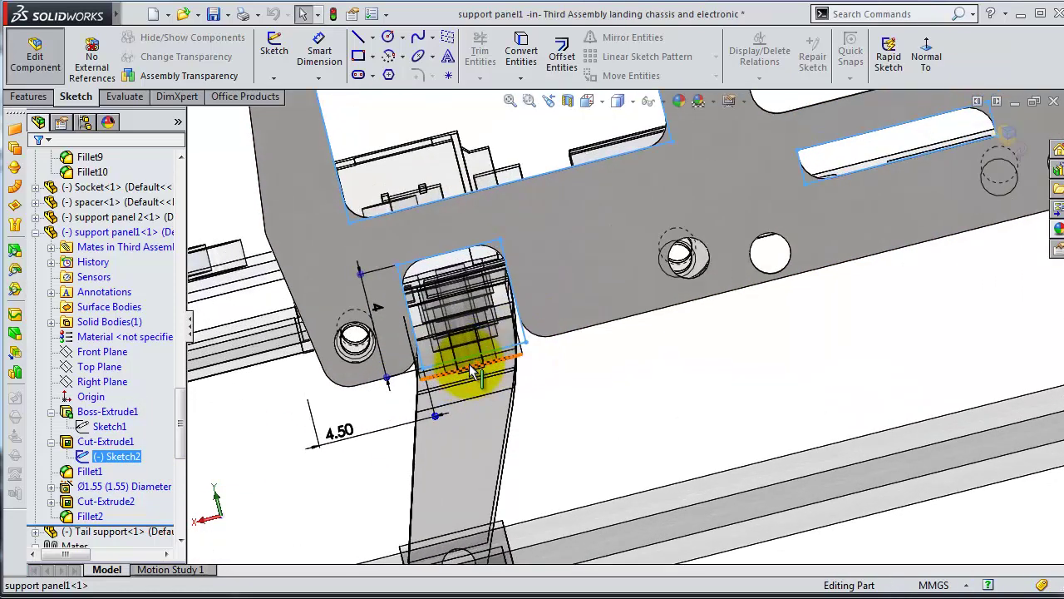
scroll(474, 374, down, 2)
double_click(324, 444)
text(4.4)
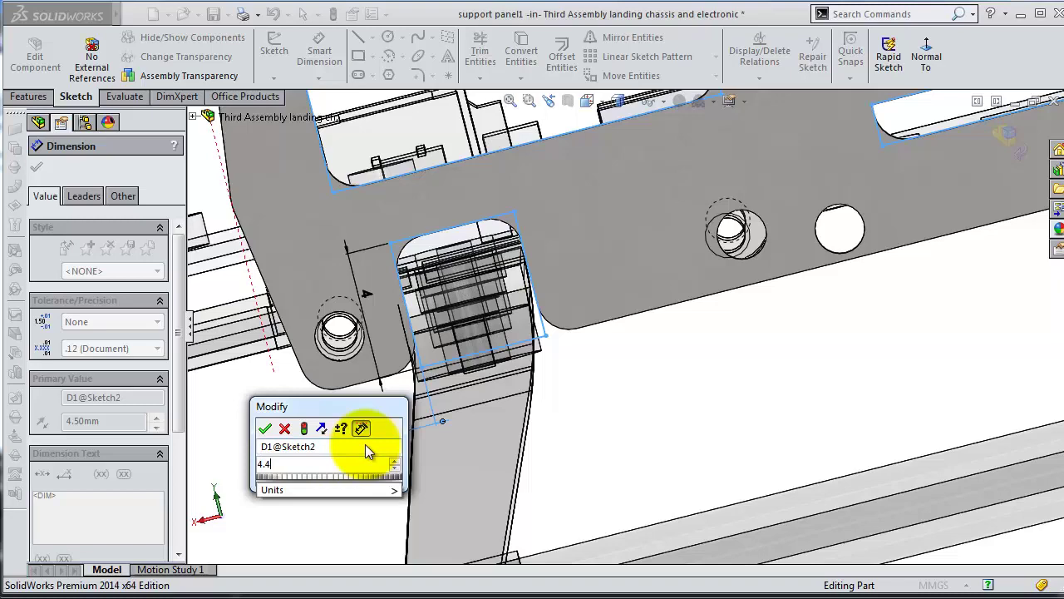
Step: Confirm the new cutout offset and inspect the rebuilt Cut-Extrude2 cut
key(Return)
scroll(748, 198, up, 3)
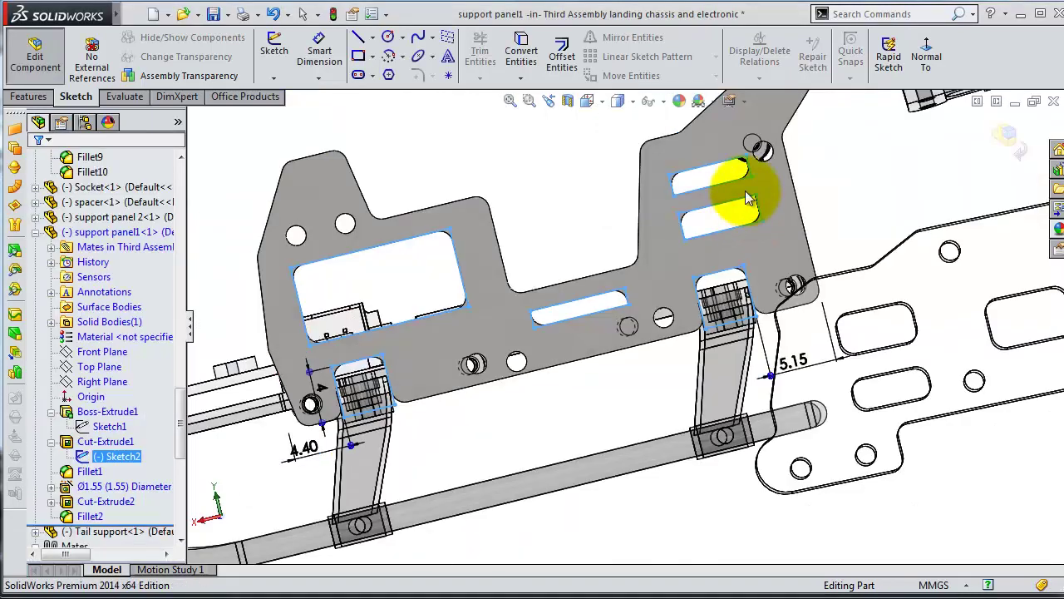
scroll(748, 198, up, 2)
scroll(736, 161, down, 3)
scroll(713, 178, down, 3)
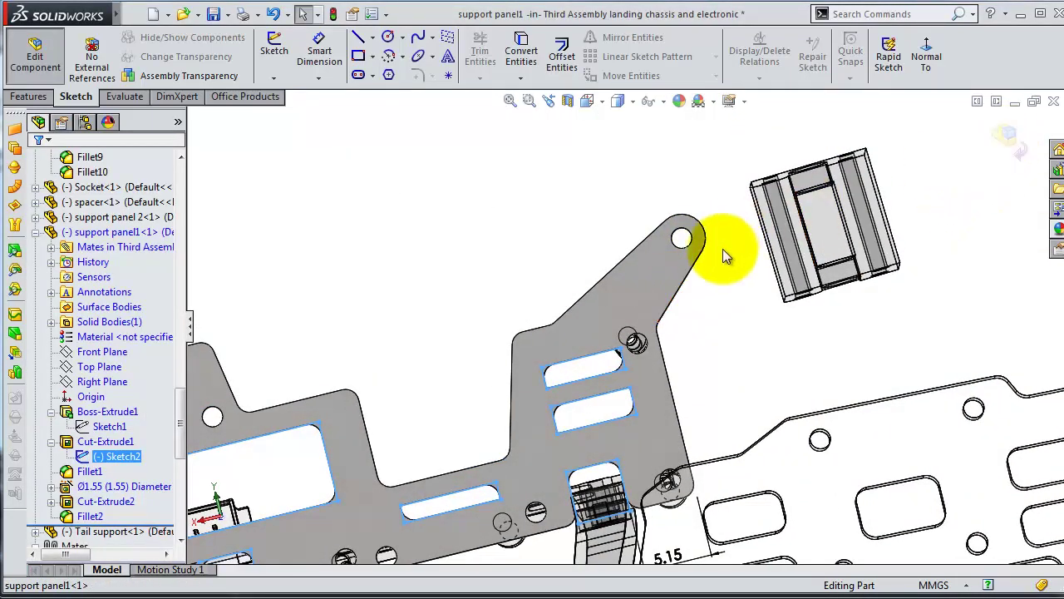
mouse_move(690, 324)
middle_down()
mouse_move(684, 352)
mouse_move(680, 327)
mouse_move(694, 324)
middle_up()
middle_drag(698, 329, 695, 331)
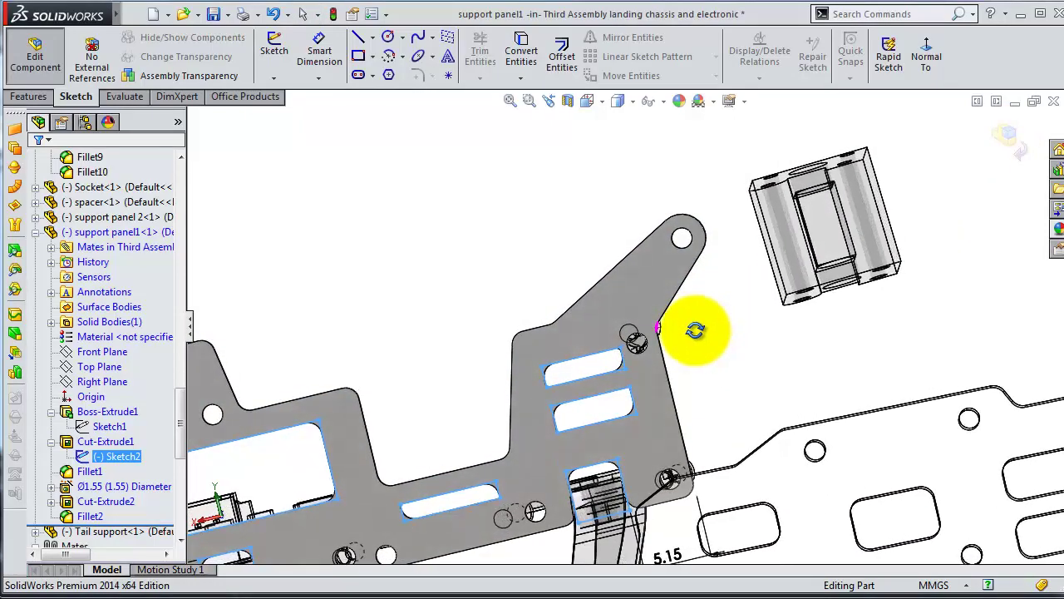
click(94, 493)
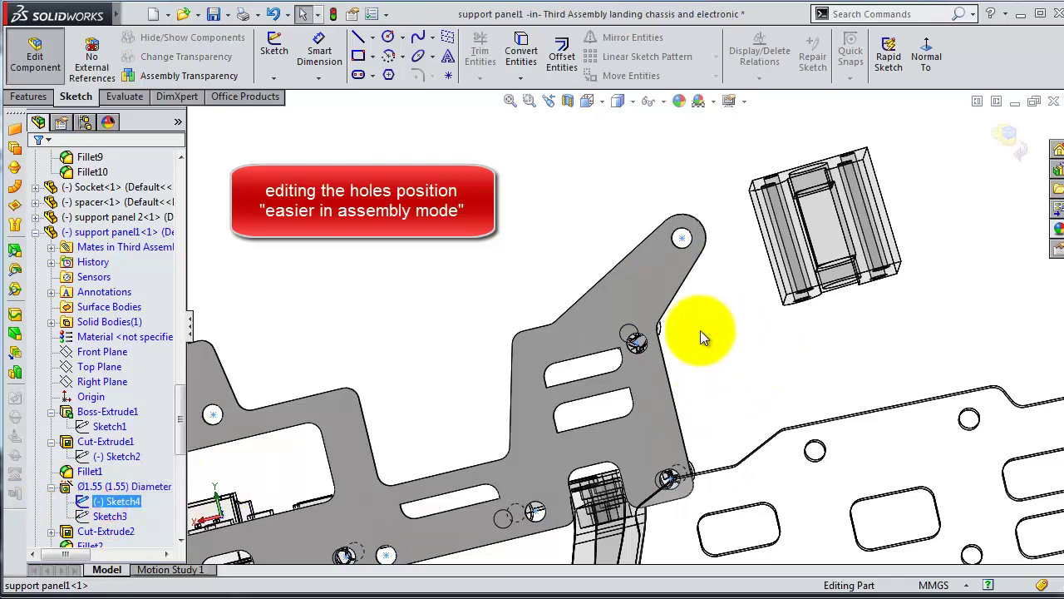
Step: Identify the panel's misaligned mounting hole and select the Ø1.55 hole's Sketch4
scroll(700, 332, down, 1)
scroll(665, 340, down, 2)
scroll(615, 347, down, 2)
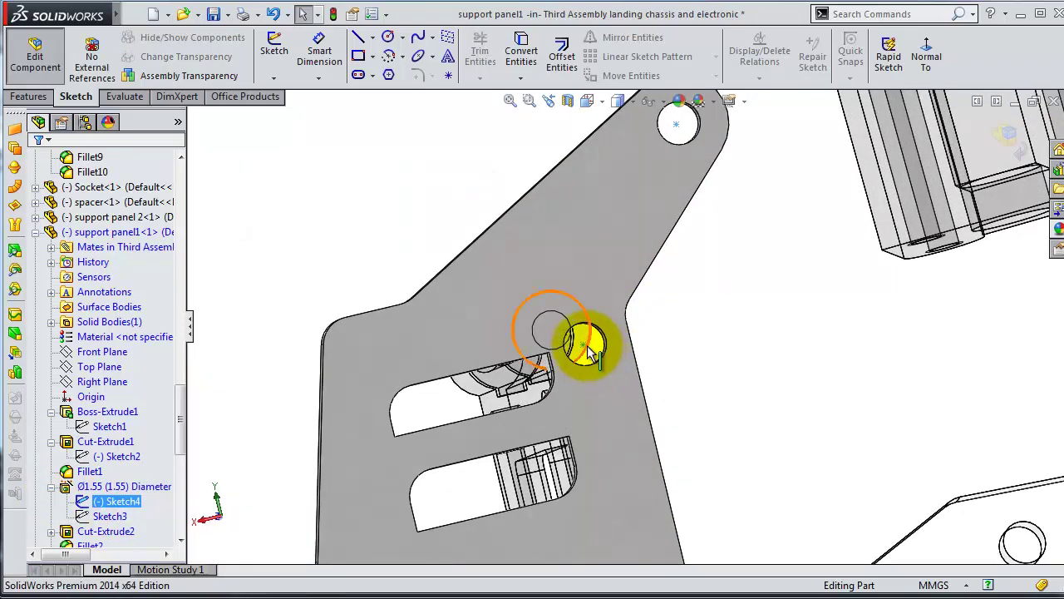
click(584, 351)
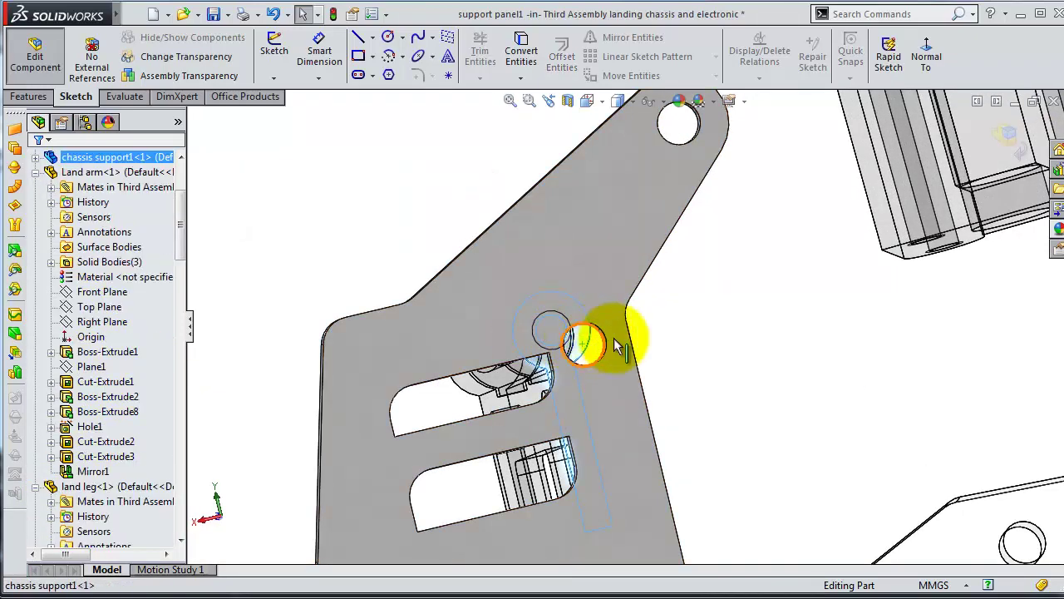
click(713, 353)
click(441, 289)
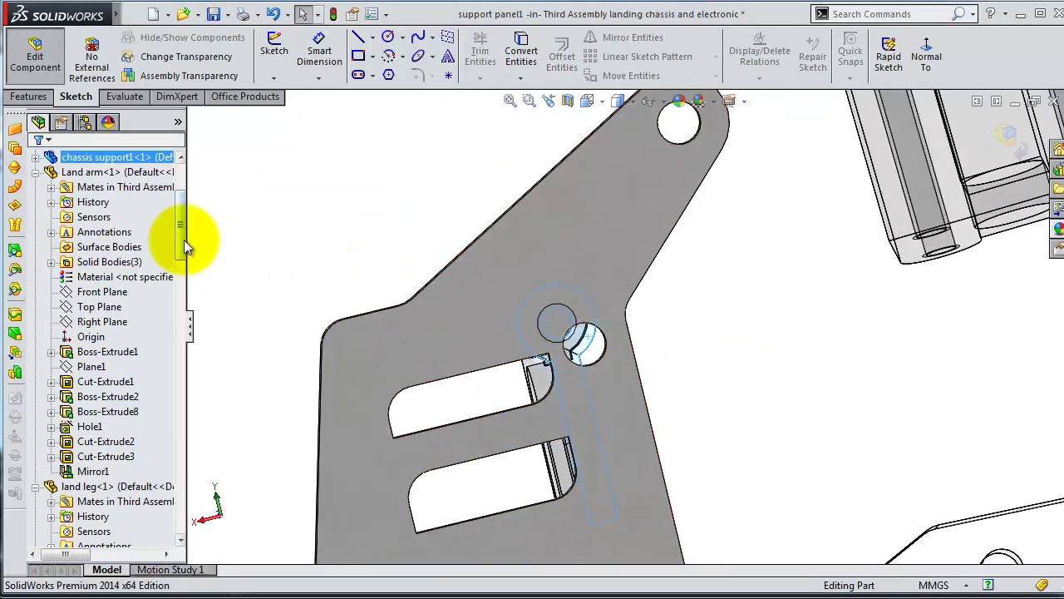
mouse_move(184, 239)
mouse_down()
mouse_move(184, 283)
mouse_move(192, 264)
mouse_up()
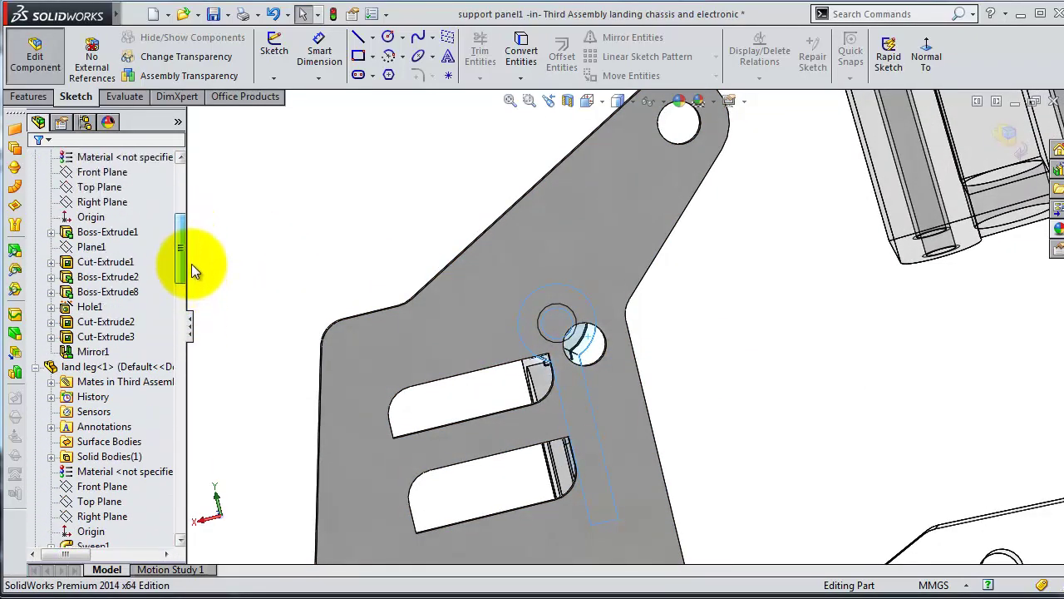
scroll(586, 254, up, 2)
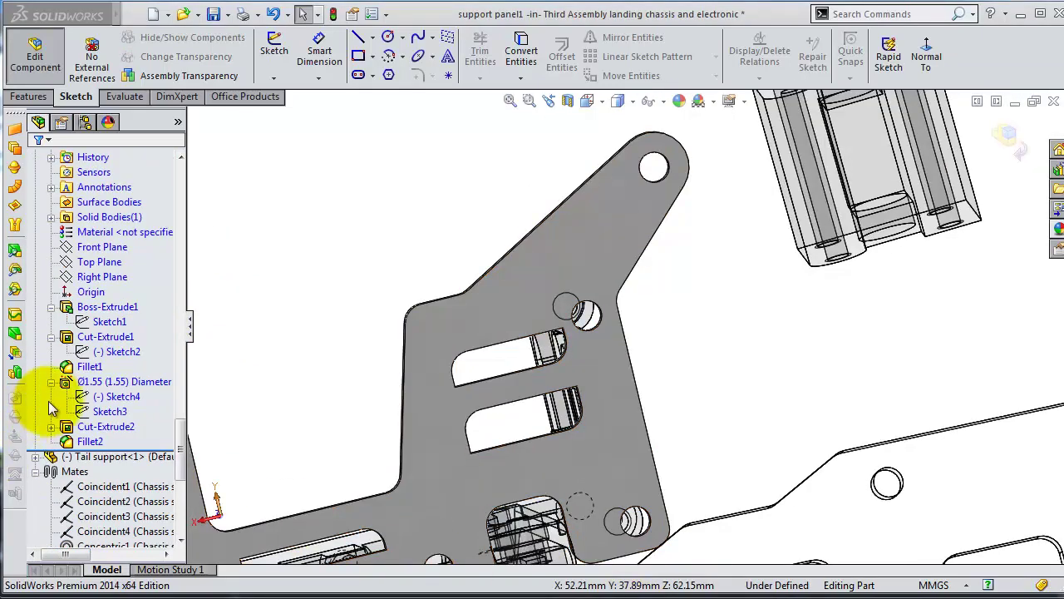
click(102, 396)
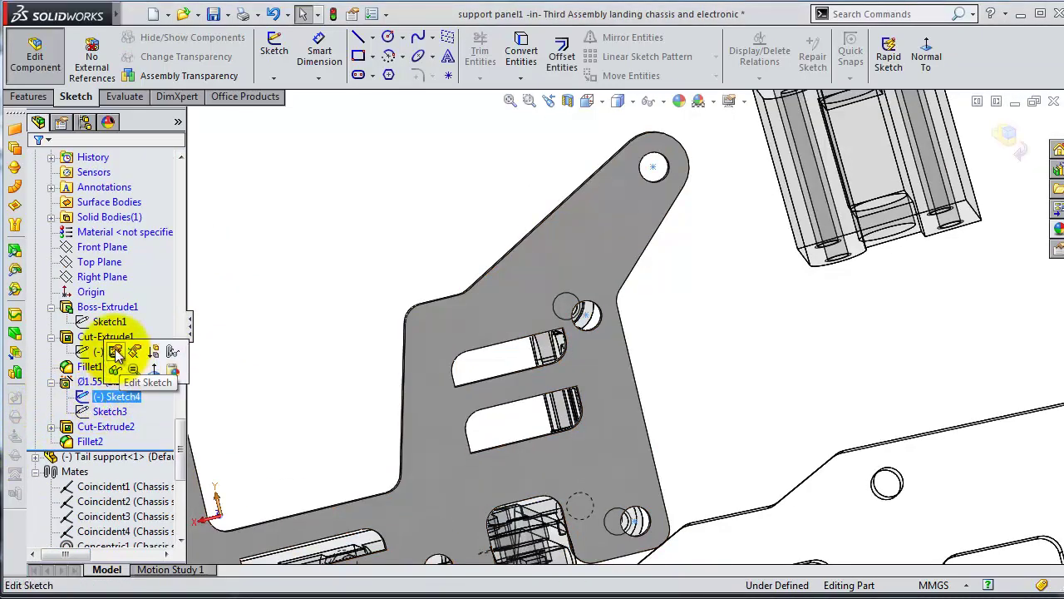
Step: Edit the hole position sketch and view it normal to the sketch plane
click(117, 352)
middle_drag(625, 321, 625, 295)
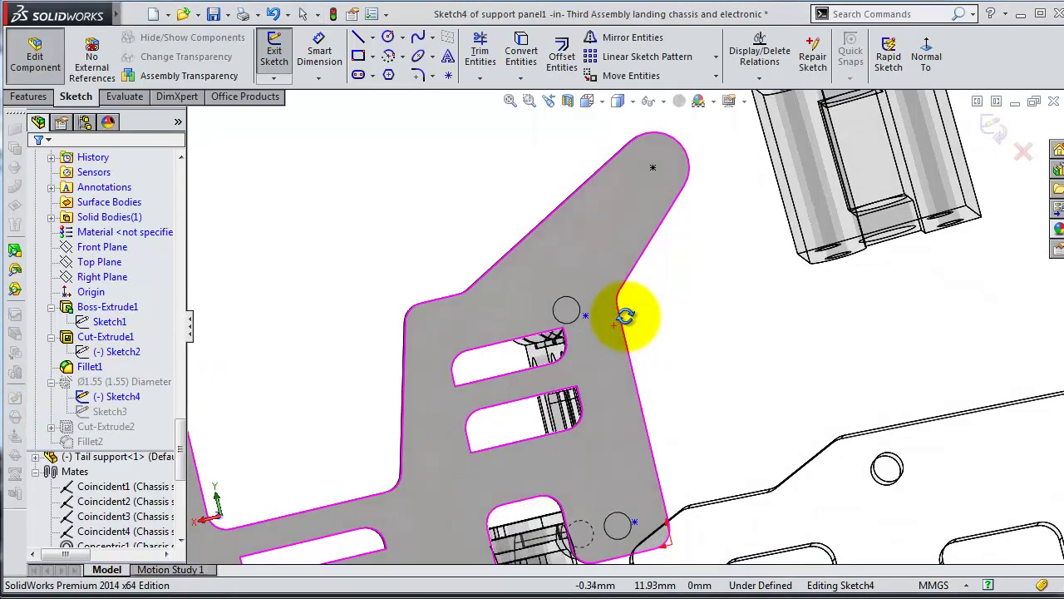
click(936, 64)
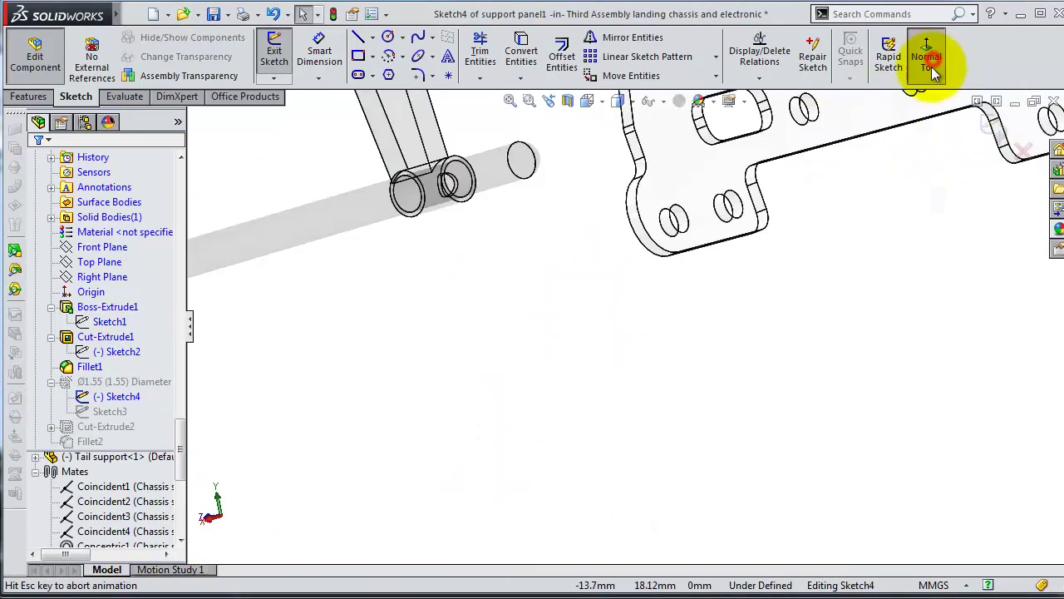
scroll(672, 309, down, 2)
scroll(525, 318, down, 3)
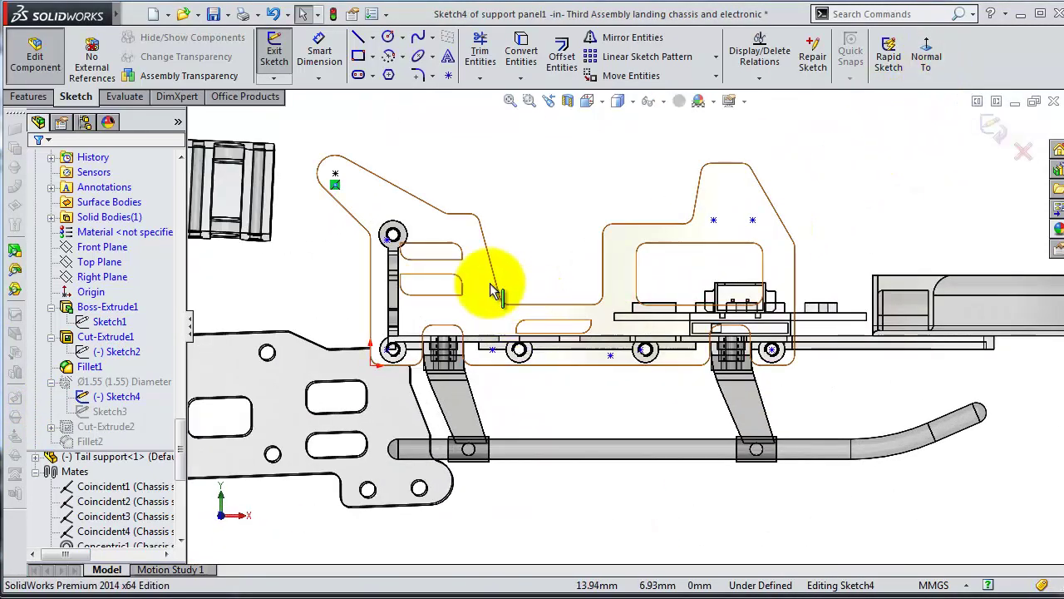
scroll(404, 233, down, 2)
scroll(446, 237, down, 2)
scroll(463, 284, down, 2)
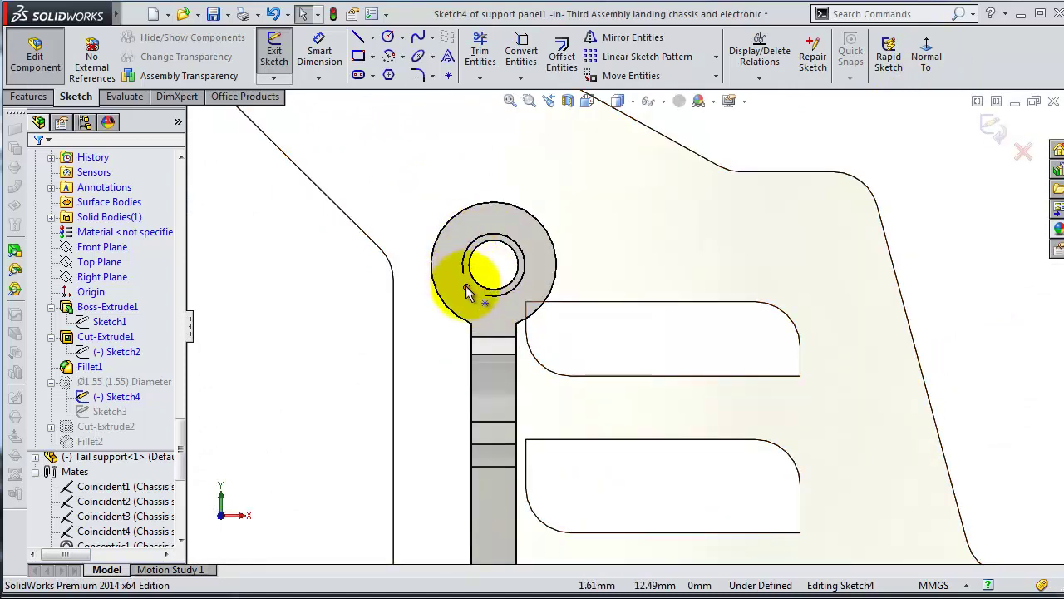
Step: Place a hole point on the upper-left hole and drag it onto the circle's centre
click(467, 288)
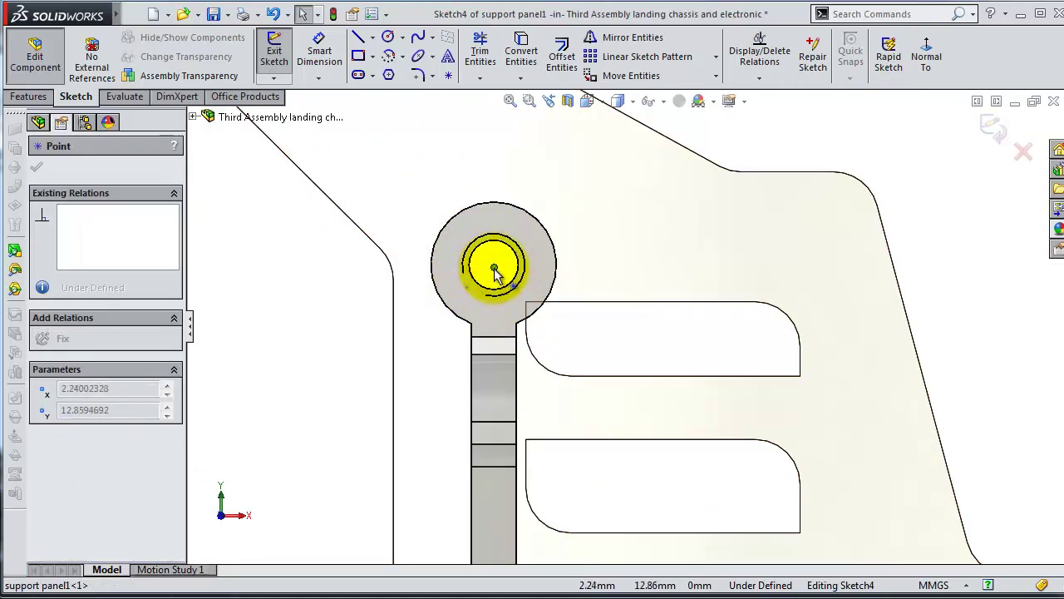
click(494, 267)
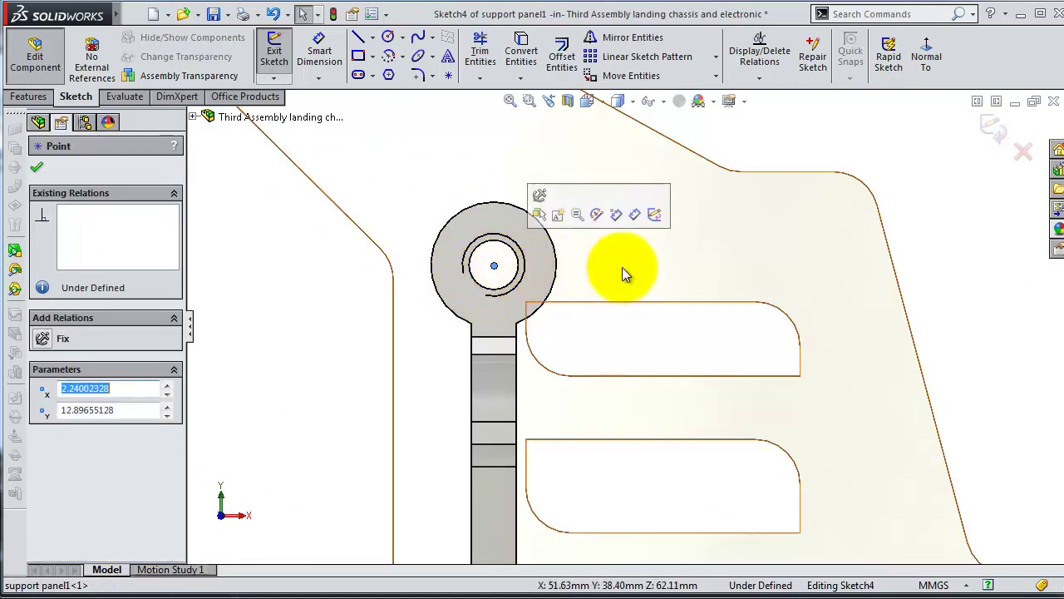
click(923, 233)
scroll(787, 353, up, 2)
scroll(728, 442, up, 2)
scroll(682, 490, down, 2)
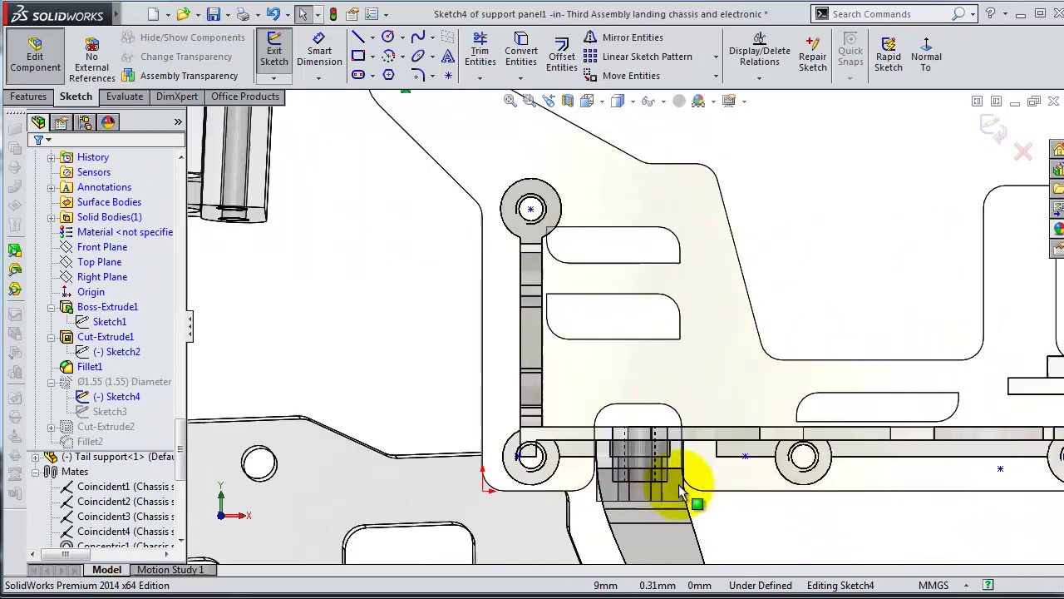
scroll(882, 484, up, 2)
scroll(924, 450, up, 2)
scroll(921, 380, down, 3)
scroll(765, 366, down, 2)
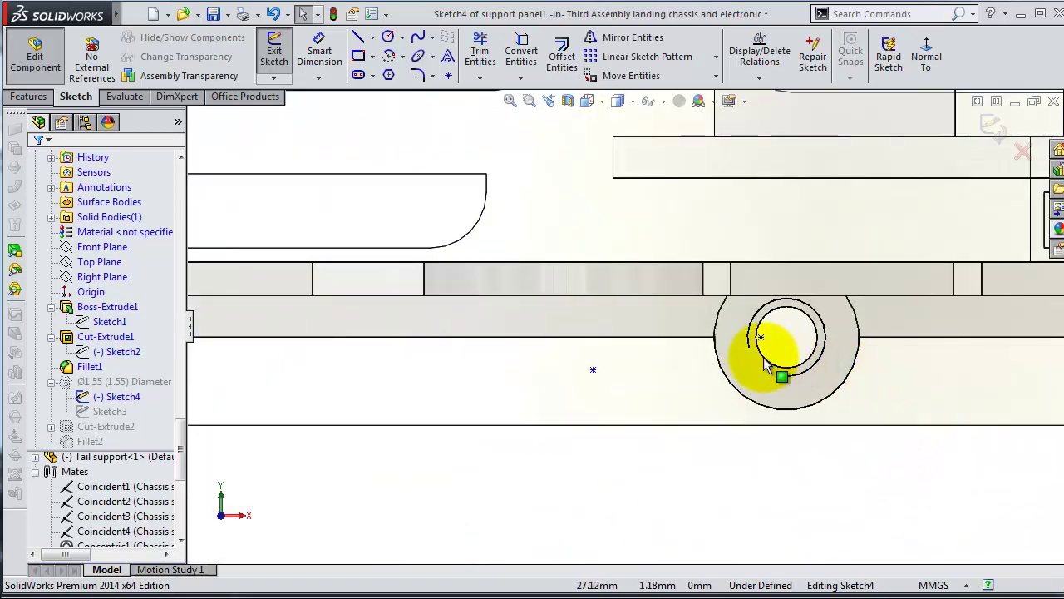
drag(763, 344, 792, 347)
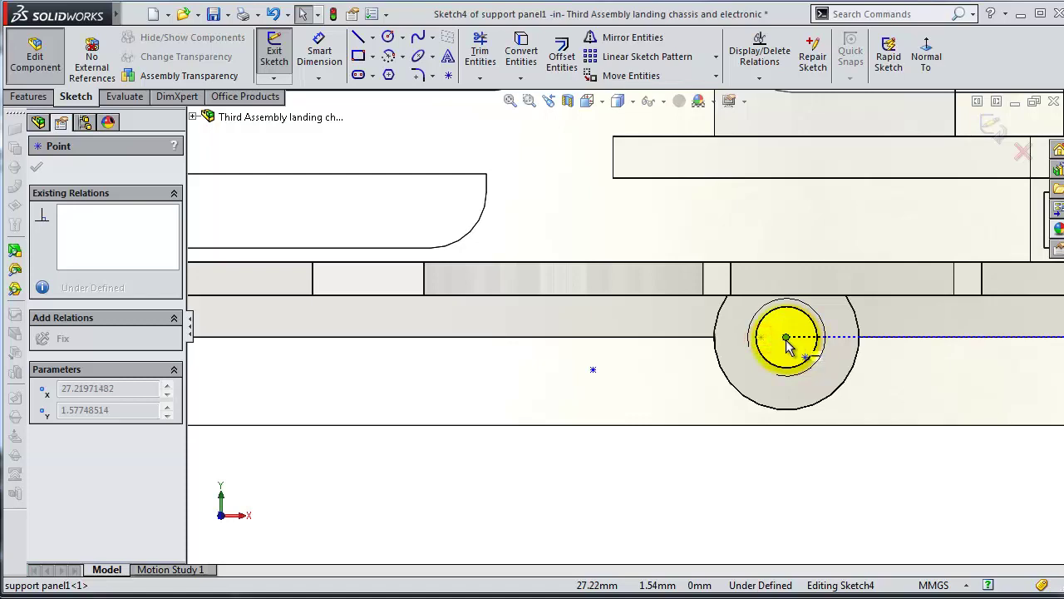
scroll(582, 383, up, 3)
scroll(748, 333, down, 2)
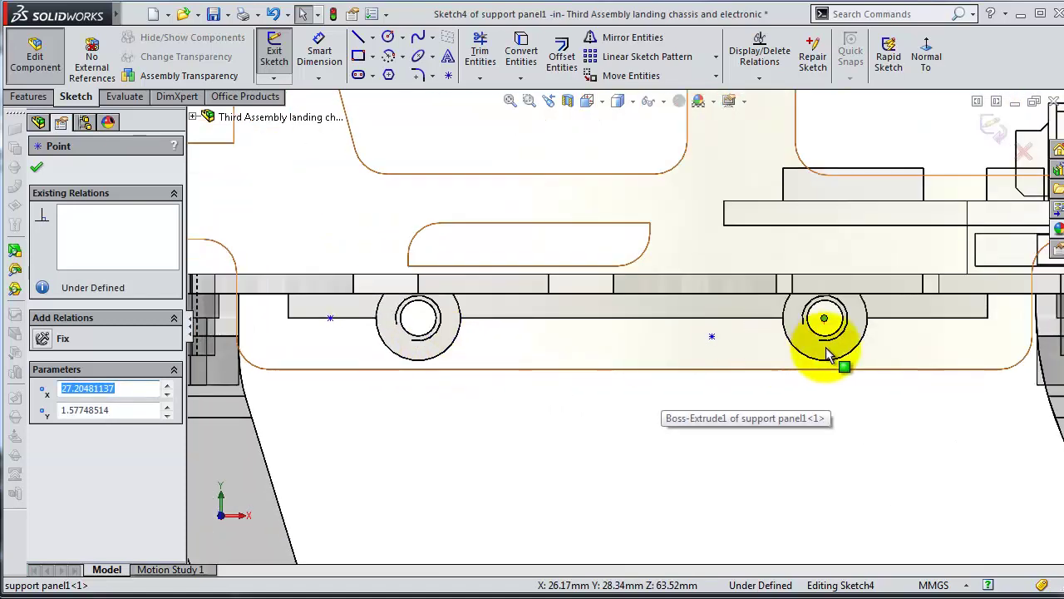
scroll(931, 345, up, 1)
scroll(977, 353, up, 1)
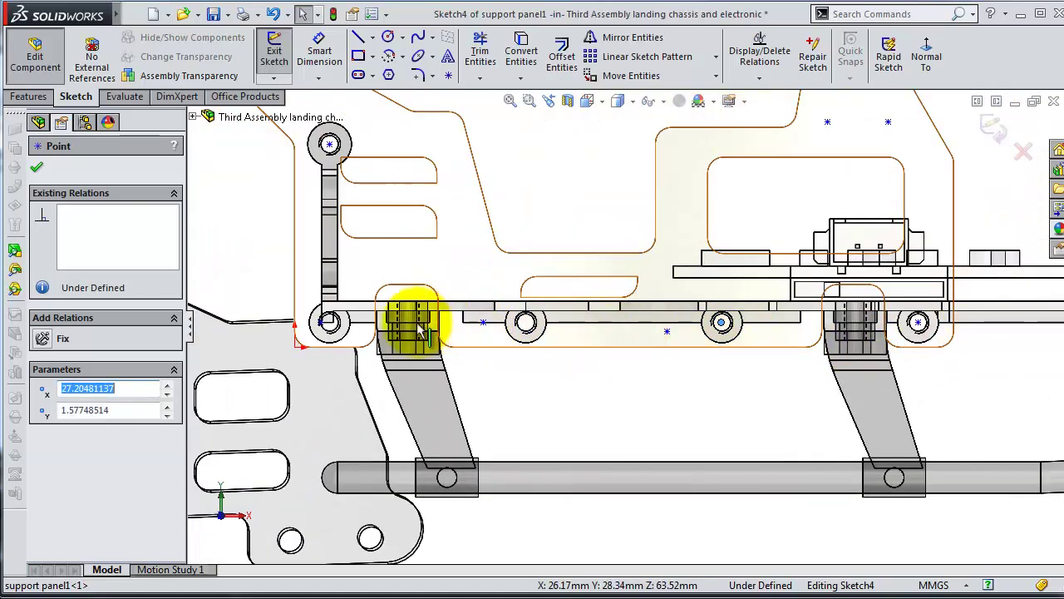
scroll(419, 330, down, 2)
scroll(368, 330, down, 1)
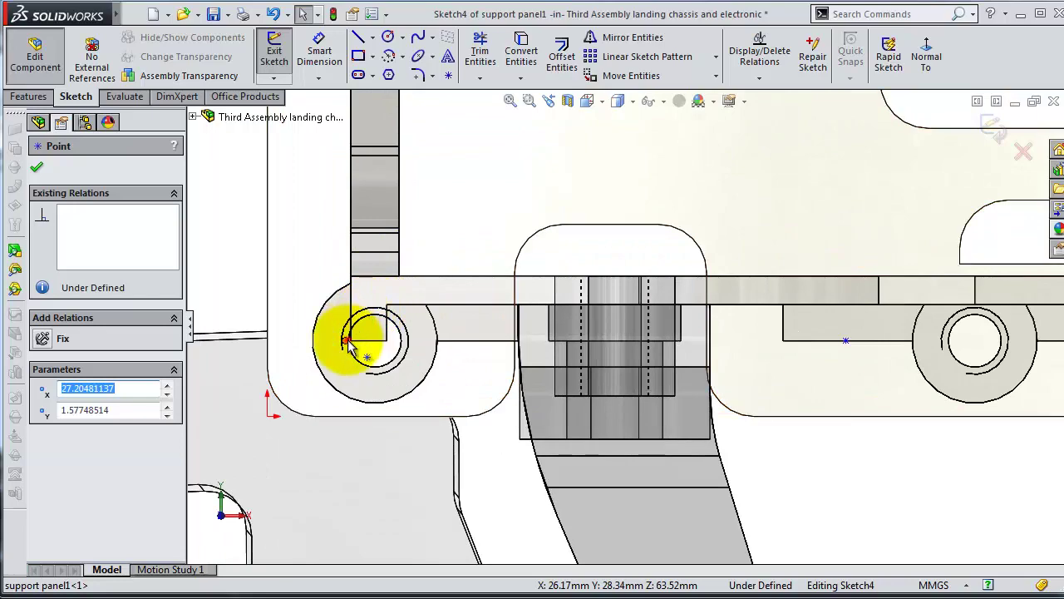
scroll(676, 285, up, 2)
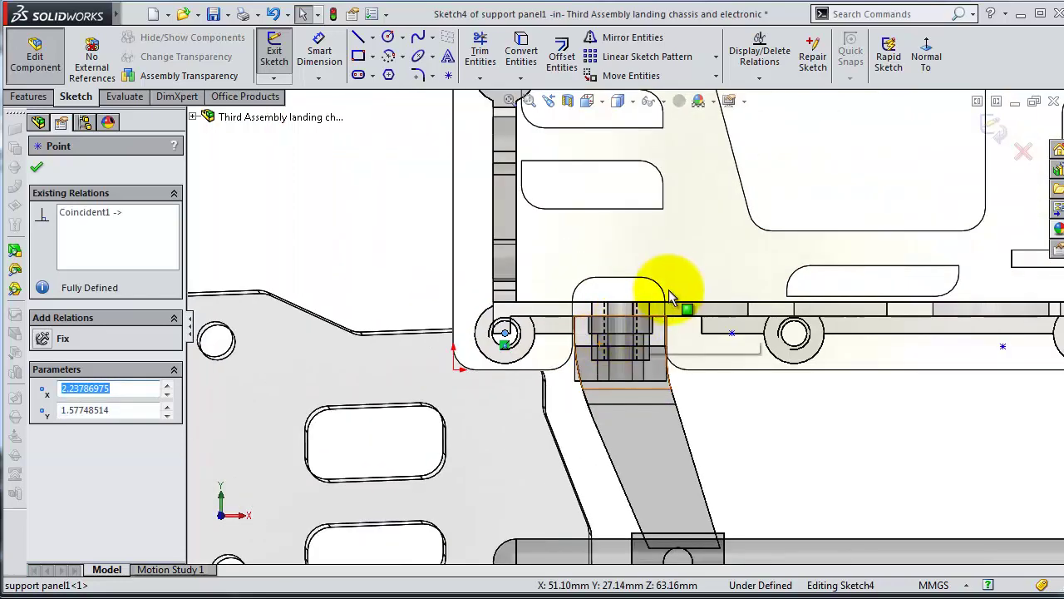
scroll(676, 272, up, 2)
scroll(515, 283, down, 1)
Step: Place the final point at the rear hole centre and finish the Ø1.55 mm hole feature
mouse_move(516, 283)
middle_down()
mouse_move(558, 321)
mouse_move(537, 313)
mouse_move(532, 297)
mouse_move(699, 252)
middle_up()
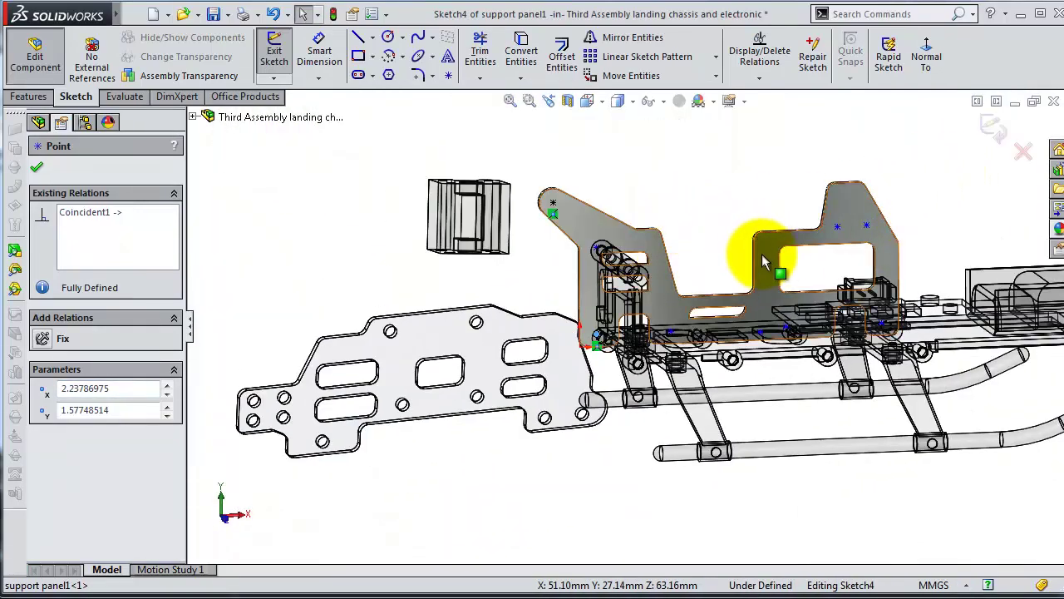
mouse_move(705, 225)
middle_down()
mouse_move(798, 291)
mouse_move(724, 371)
mouse_move(702, 309)
mouse_move(731, 337)
mouse_move(724, 308)
mouse_move(737, 332)
middle_up()
scroll(737, 352, down, 3)
scroll(711, 365, down, 3)
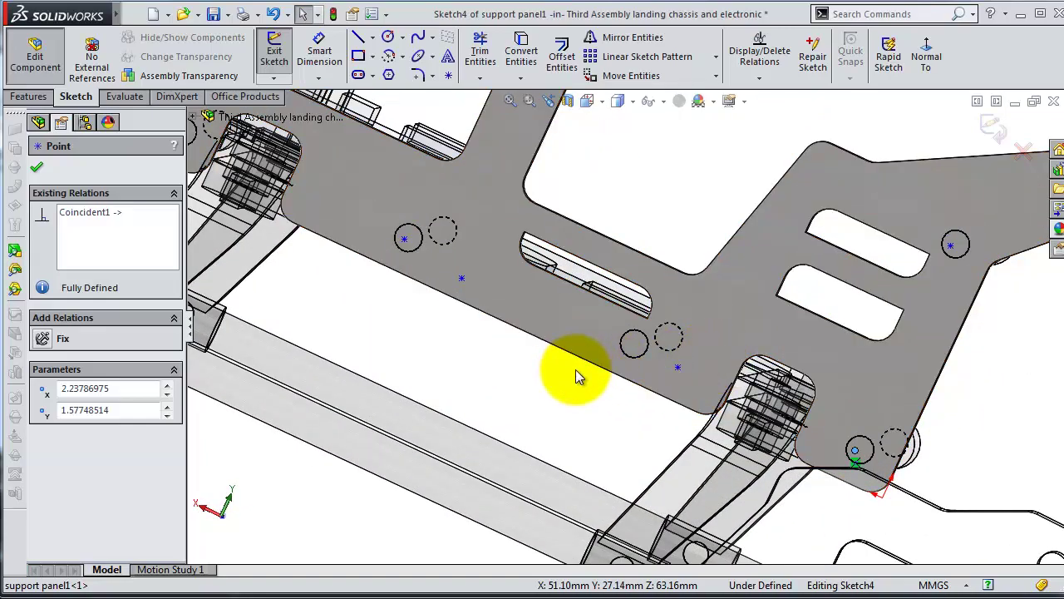
middle_drag(580, 376, 843, 142)
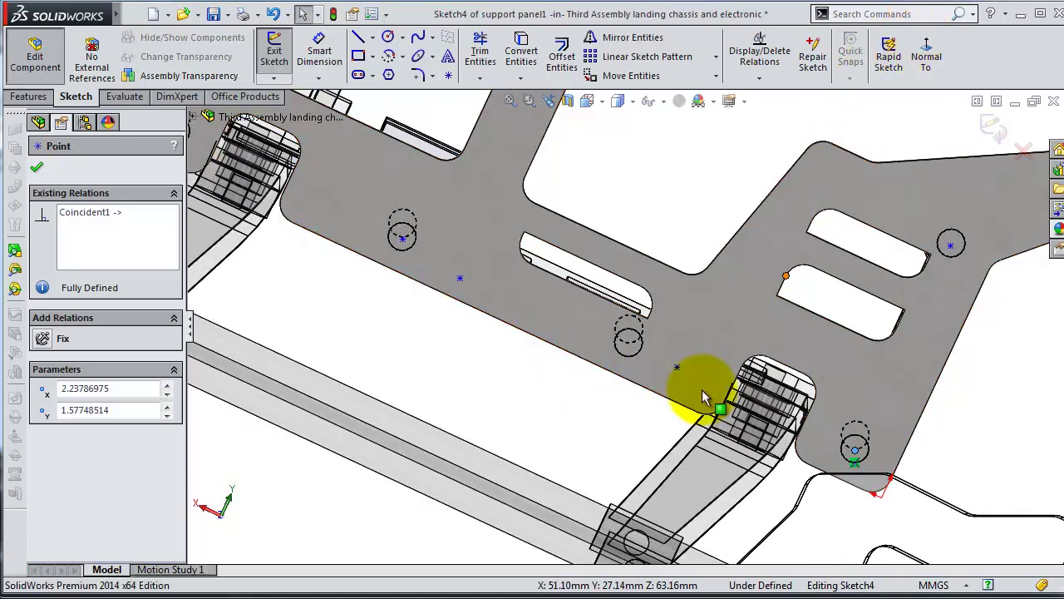
scroll(541, 352, down, 2)
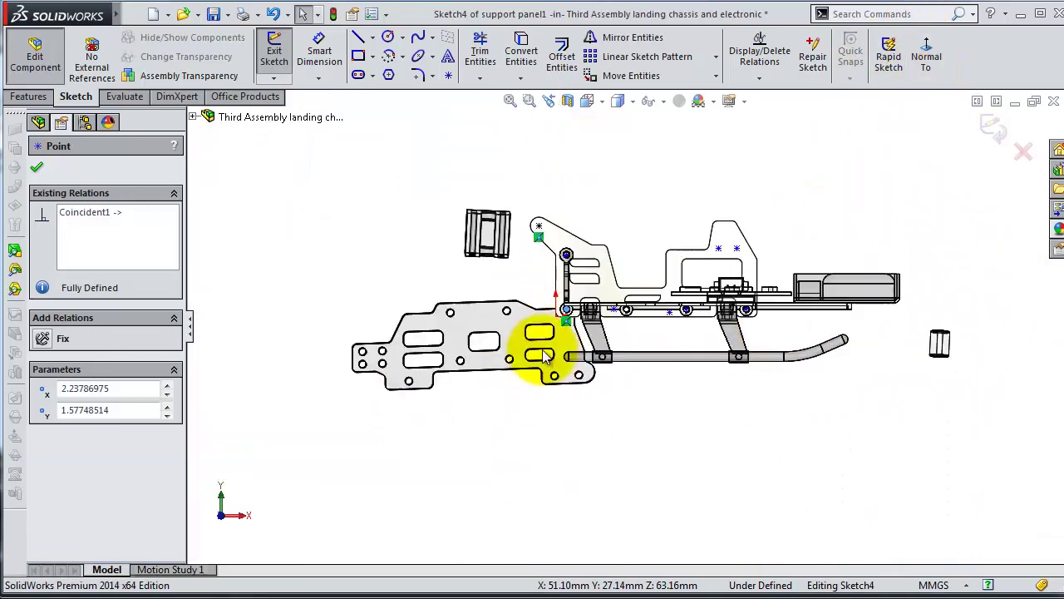
scroll(749, 233, down, 3)
scroll(744, 299, down, 3)
scroll(799, 336, down, 1)
scroll(850, 375, down, 2)
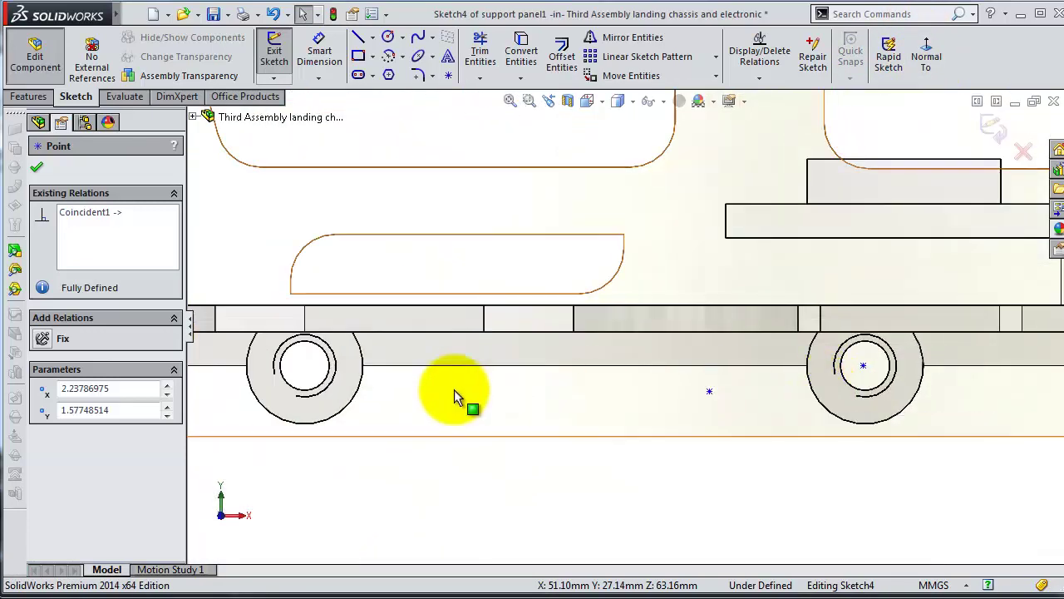
scroll(452, 392, up, 2)
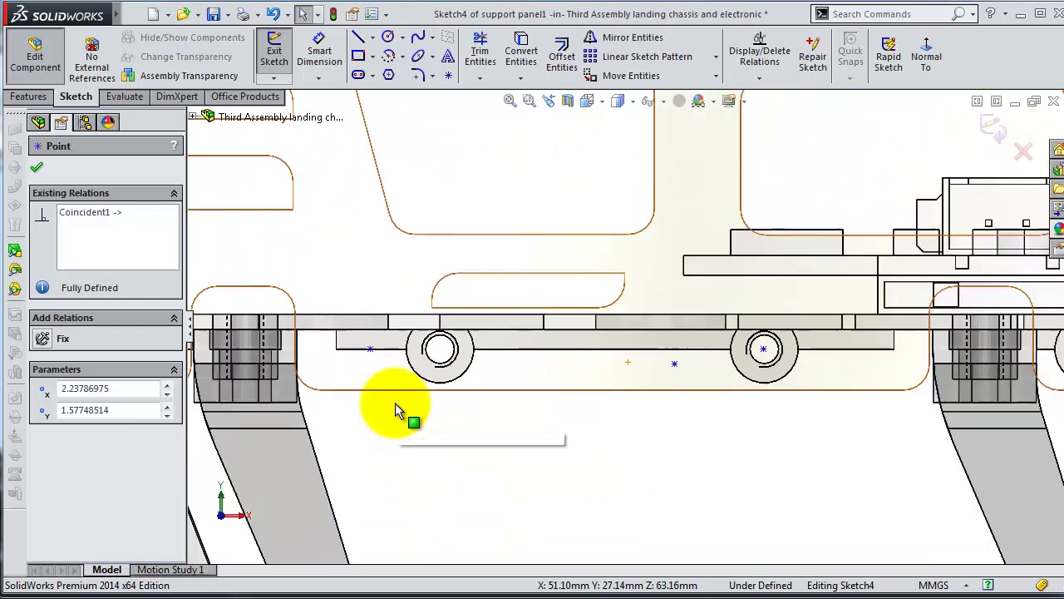
click(440, 350)
scroll(790, 366, up, 2)
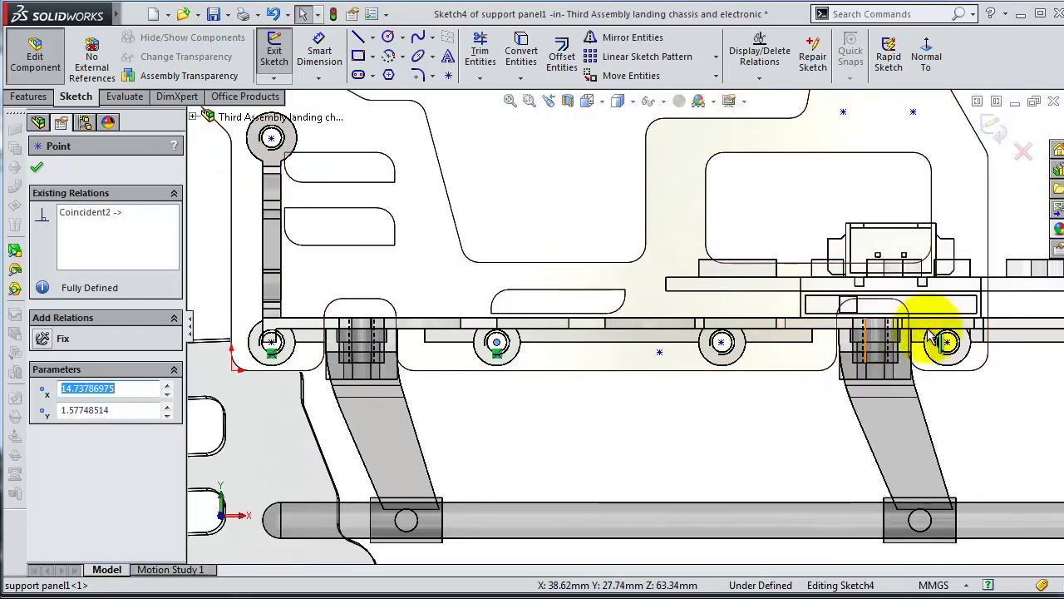
scroll(898, 241, up, 3)
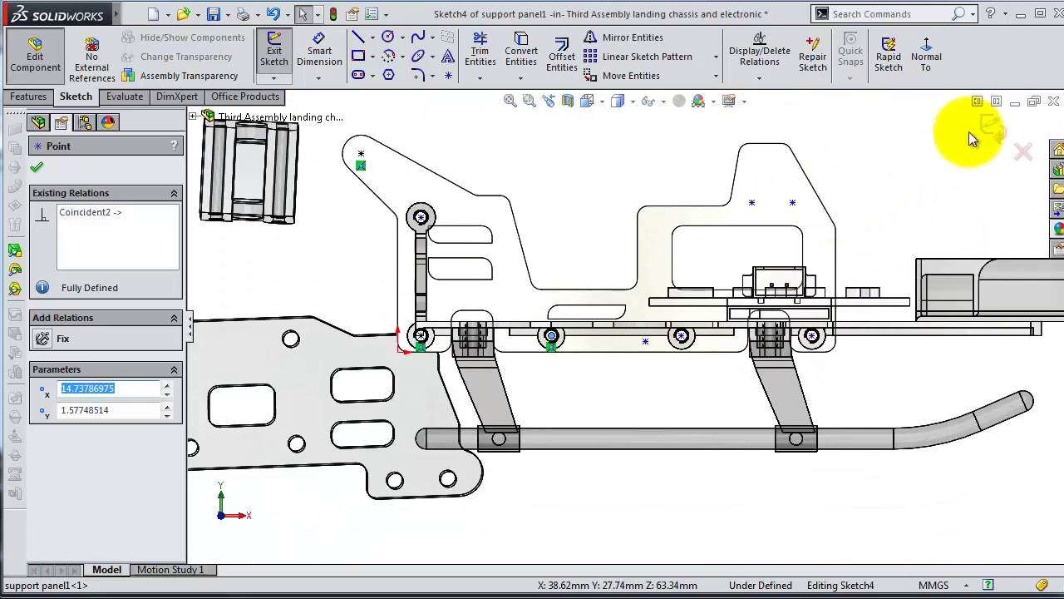
click(994, 127)
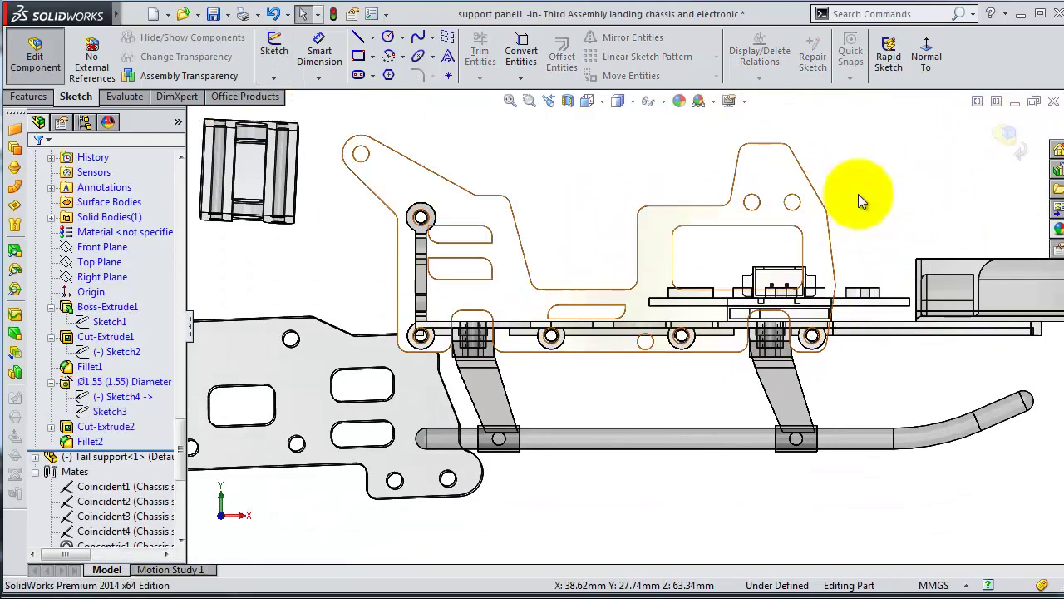
Step: Exit Edit Component to return to the whole Third Assembly landing chassis
click(1006, 148)
mouse_move(784, 249)
middle_down()
mouse_move(807, 275)
mouse_move(756, 238)
mouse_move(767, 249)
mouse_move(717, 281)
mouse_move(717, 249)
middle_up()
scroll(769, 254, up, 3)
scroll(726, 287, down, 3)
scroll(726, 287, up, 3)
scroll(280, 344, down, 3)
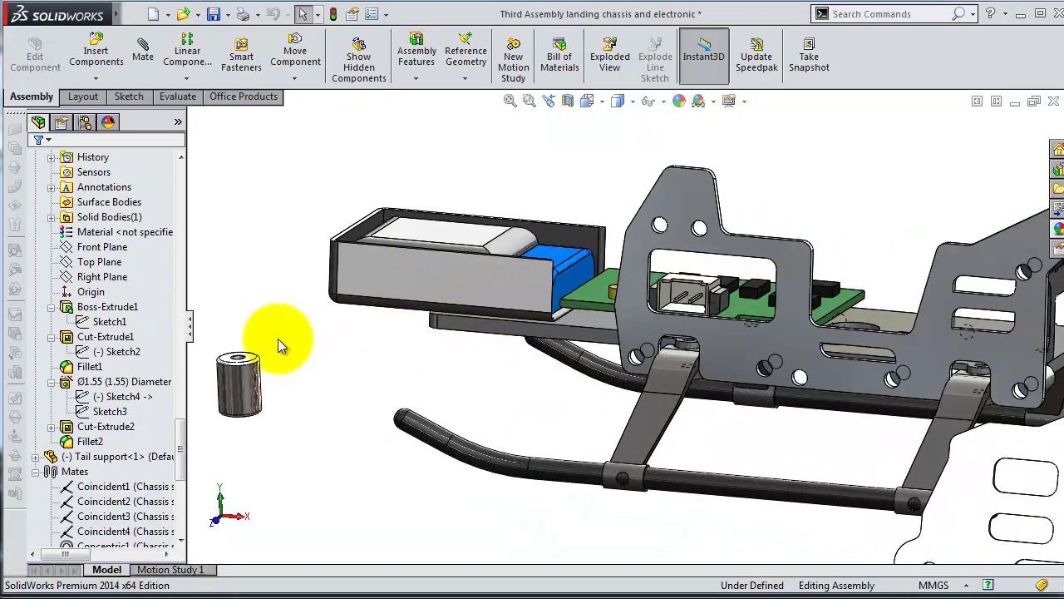
scroll(278, 356, down, 2)
scroll(305, 352, down, 2)
scroll(382, 333, down, 2)
Step: Select the spacer cylinder in the assembly
click(404, 333)
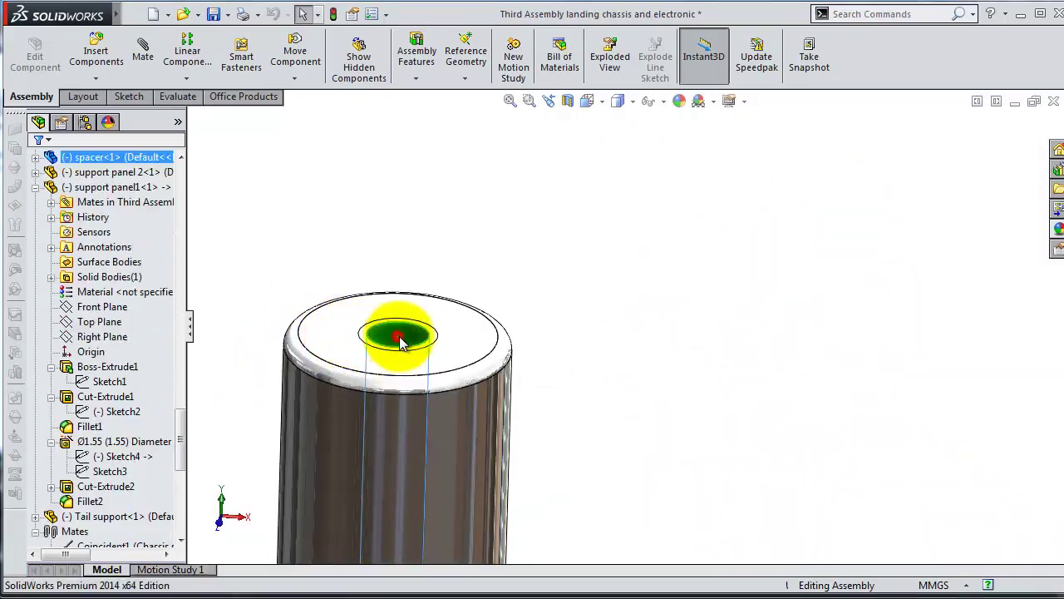
scroll(786, 289, up, 3)
scroll(881, 266, up, 3)
scroll(926, 260, up, 3)
scroll(724, 241, down, 3)
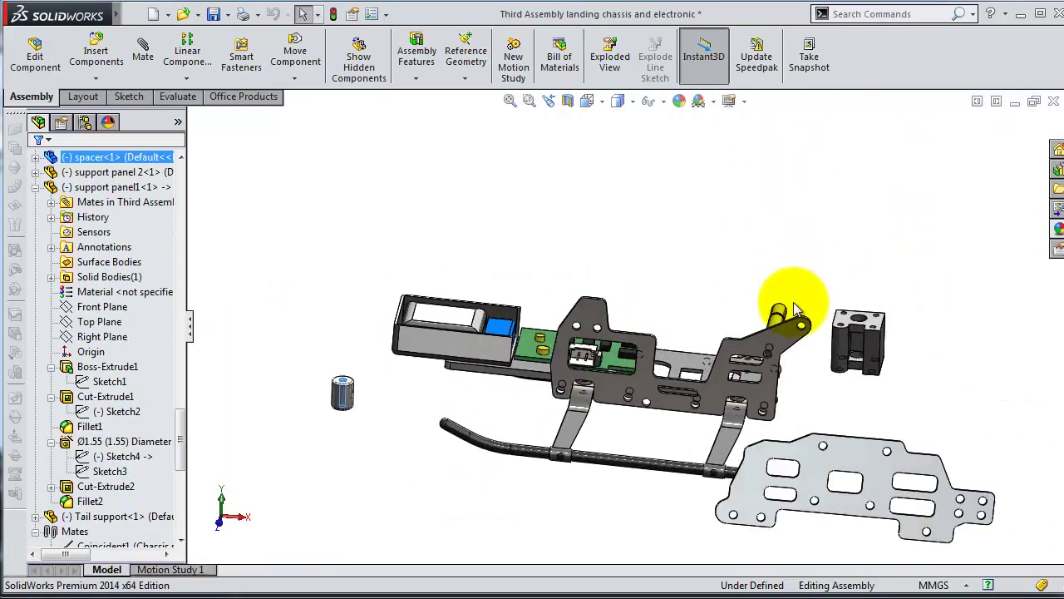
scroll(701, 369, down, 3)
scroll(742, 387, down, 3)
scroll(743, 386, down, 2)
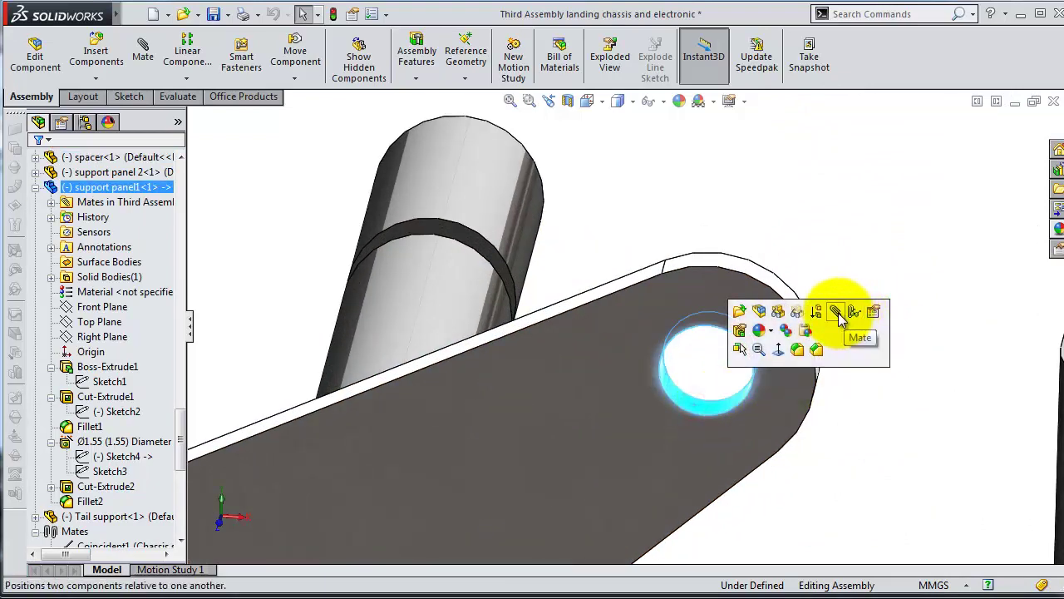
Step: Add a Concentric mate between the spacer and the support panel hole
click(836, 312)
scroll(637, 379, up, 3)
scroll(362, 397, up, 2)
scroll(313, 403, up, 2)
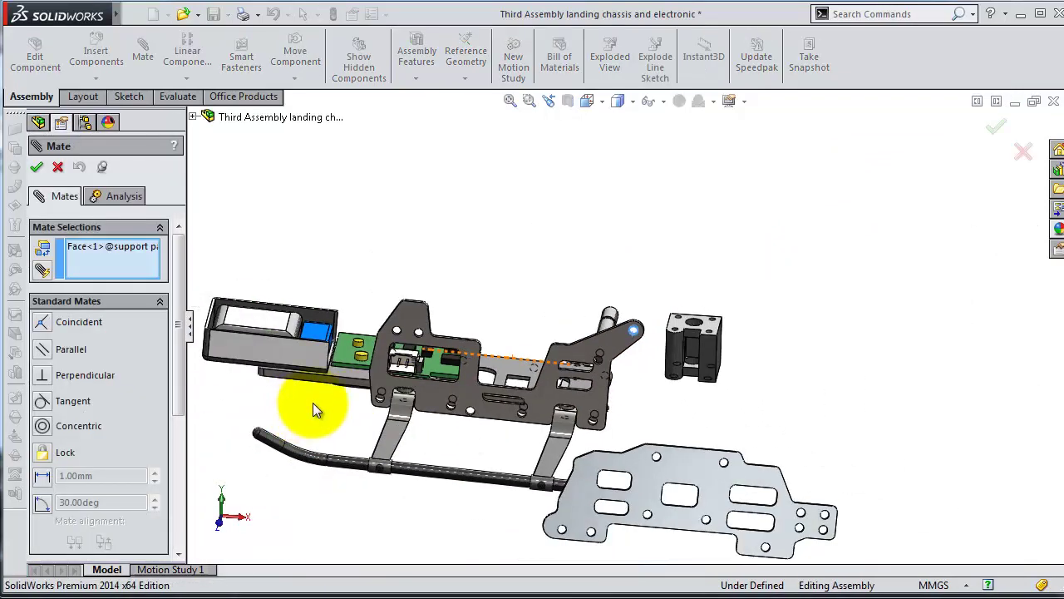
scroll(312, 402, down, 3)
click(442, 337)
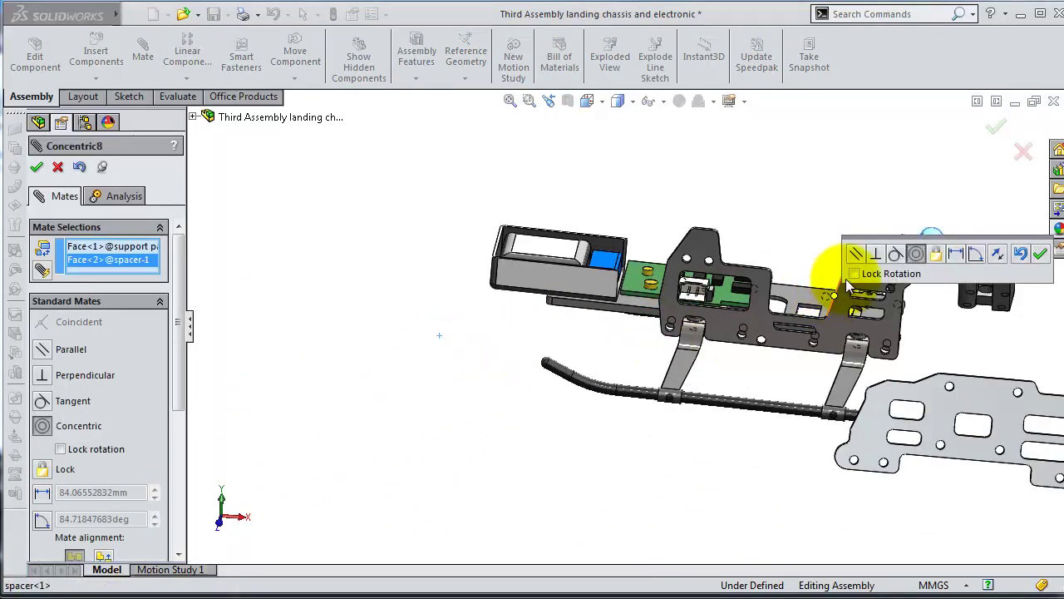
click(1040, 256)
Step: Add a Coincident mate making the spacer end flush with the support panel
scroll(924, 233, down, 2)
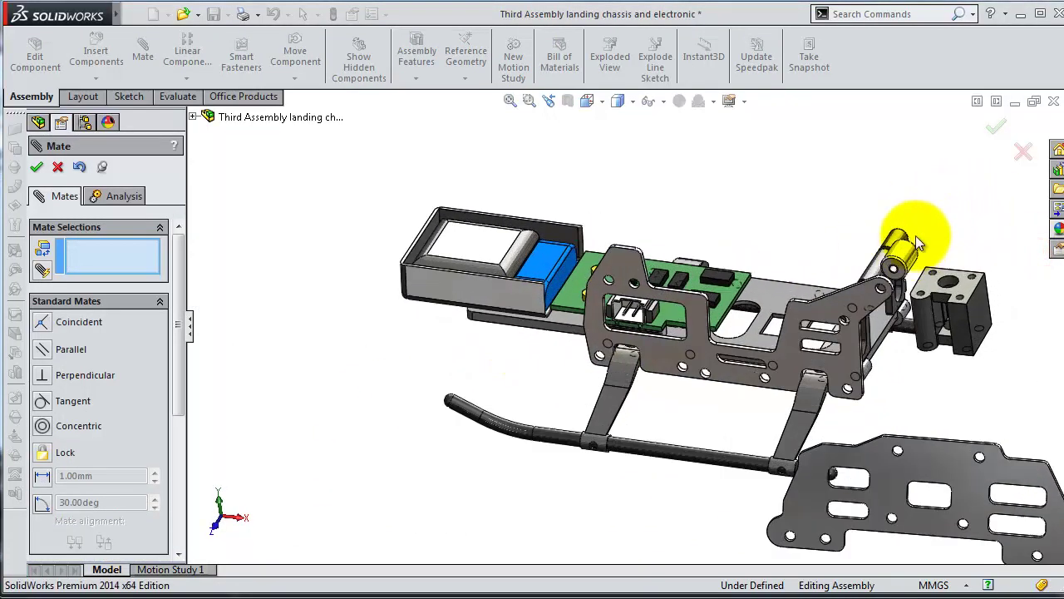
scroll(865, 283, down, 3)
mouse_move(788, 319)
middle_down()
mouse_move(708, 238)
mouse_move(613, 316)
mouse_move(566, 424)
mouse_move(567, 512)
mouse_move(627, 475)
middle_up()
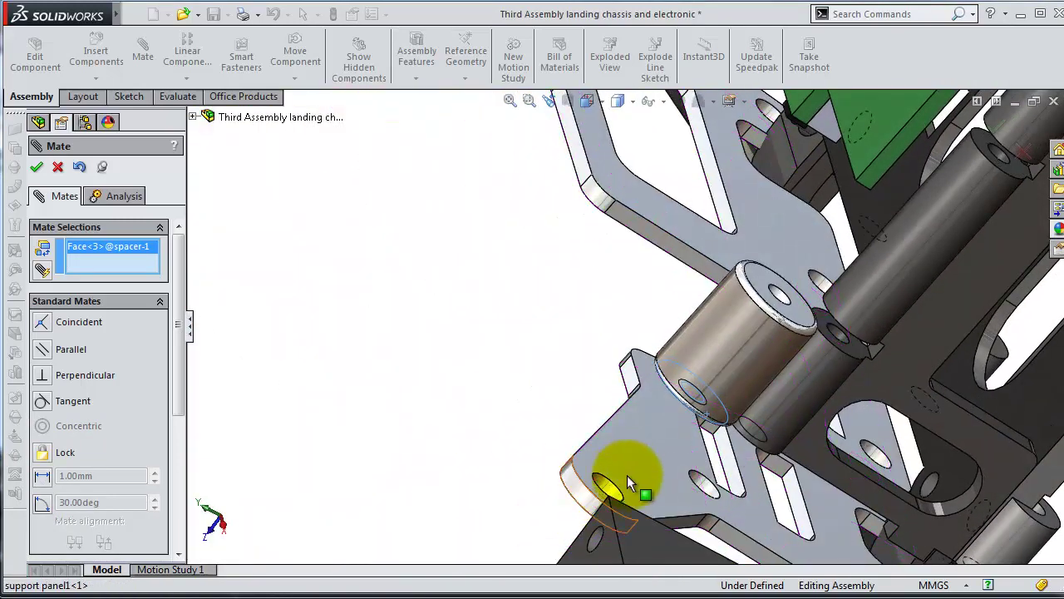
click(634, 478)
click(838, 510)
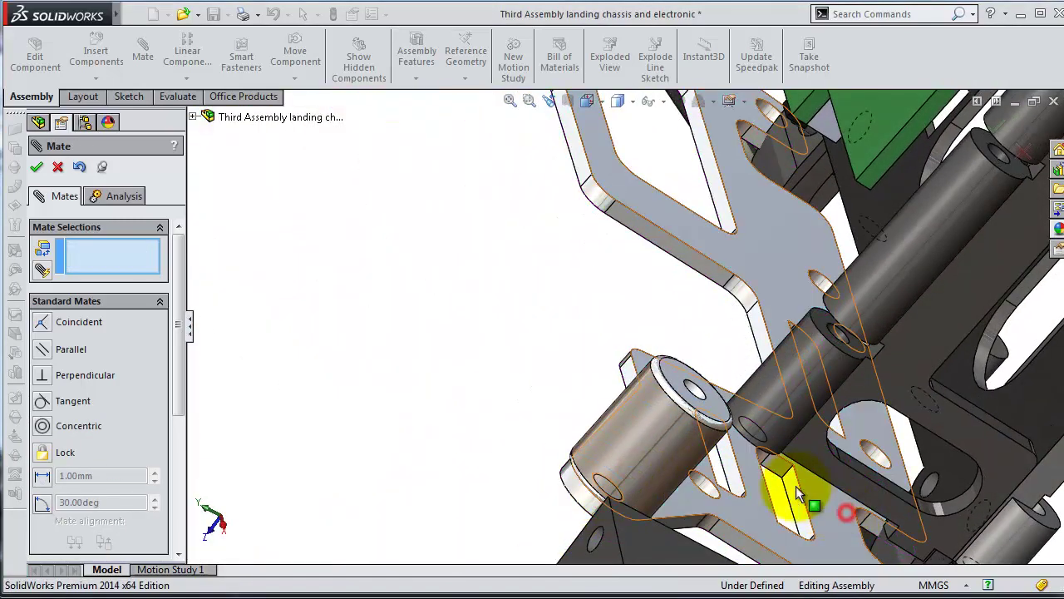
Step: Mate the support panel face coincident with the chassis support and close the mate
mouse_move(577, 409)
middle_down()
mouse_move(607, 380)
mouse_move(647, 421)
middle_up()
click(648, 422)
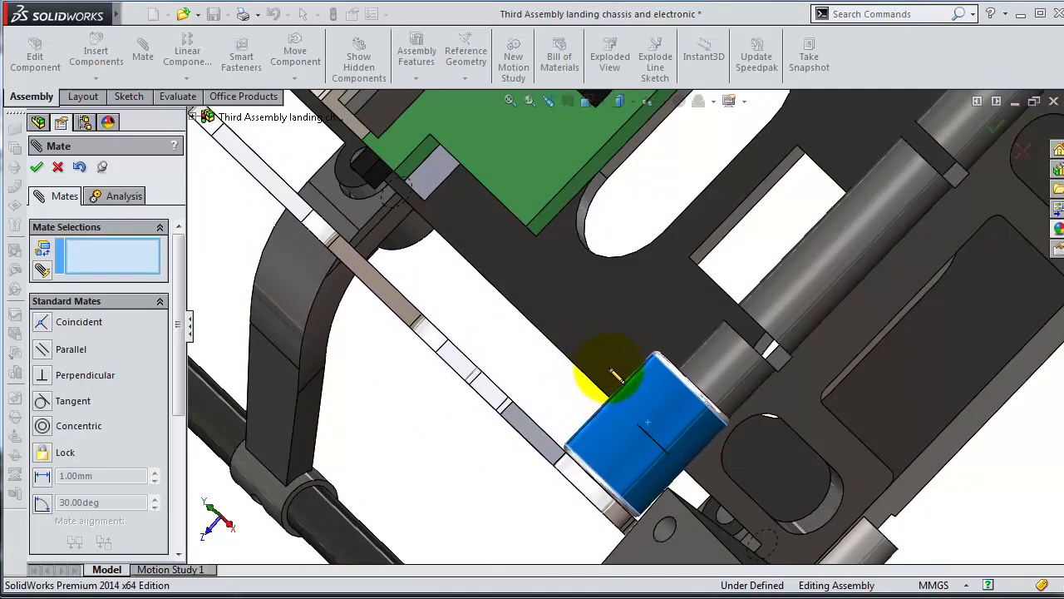
scroll(606, 373, up, 2)
mouse_move(594, 373)
middle_down()
mouse_move(629, 346)
mouse_move(427, 356)
mouse_move(474, 325)
middle_up()
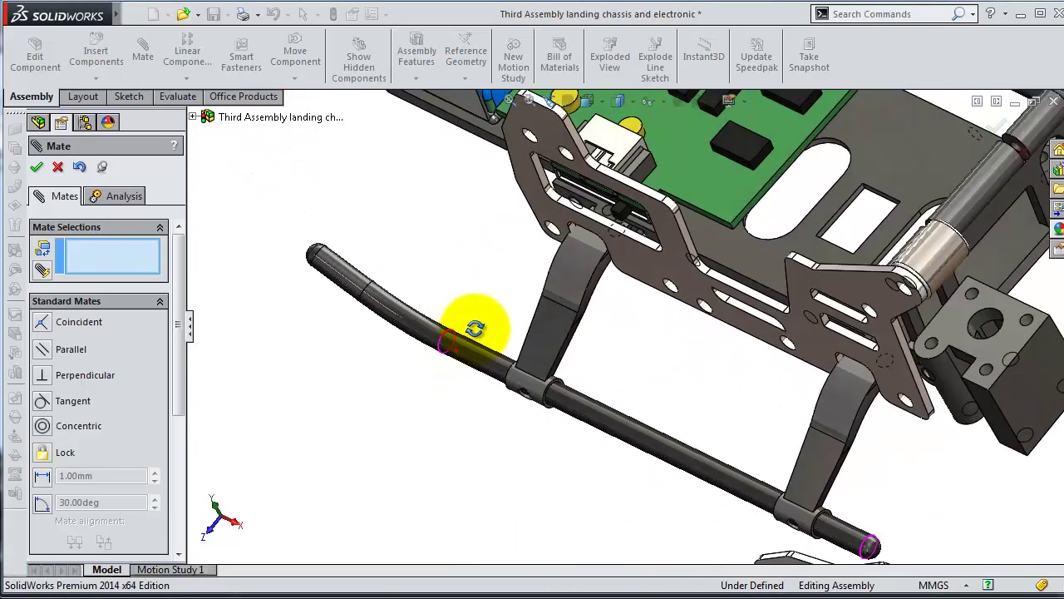
click(475, 325)
scroll(511, 350, down, 5)
click(577, 353)
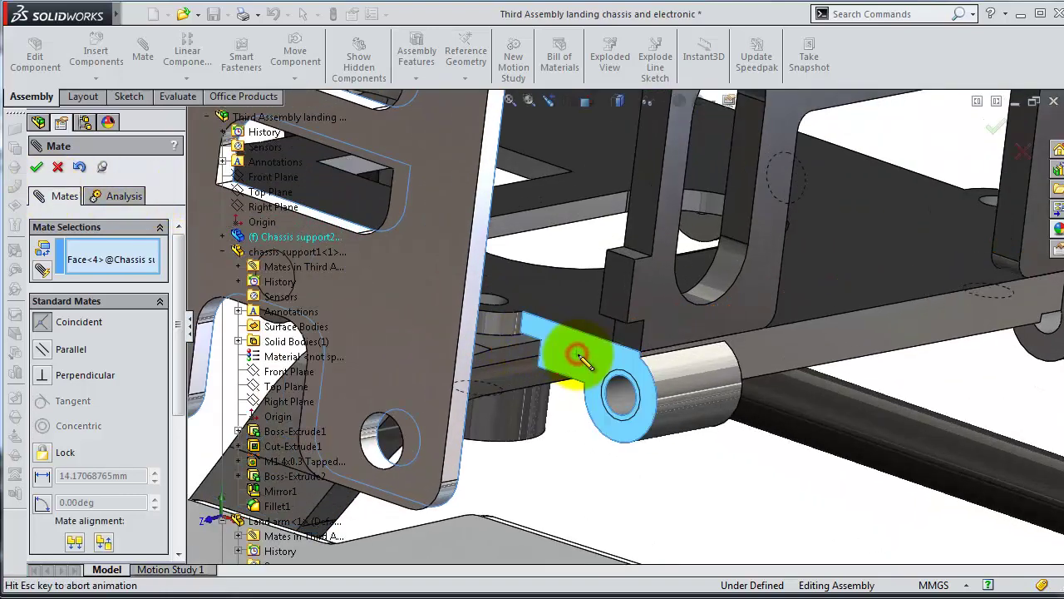
click(801, 396)
Step: Close the previous mate and make the support panel flush with the spacer end (Coincident)
key(Return)
key(f)
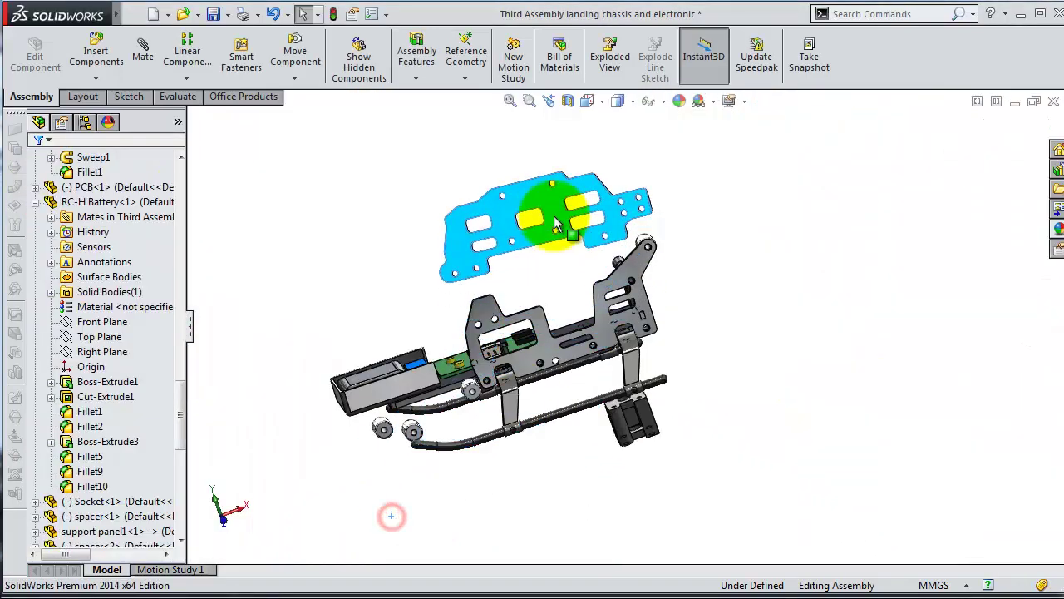
drag(558, 273, 687, 238)
middle_drag(687, 238, 629, 238)
scroll(623, 238, down, 2)
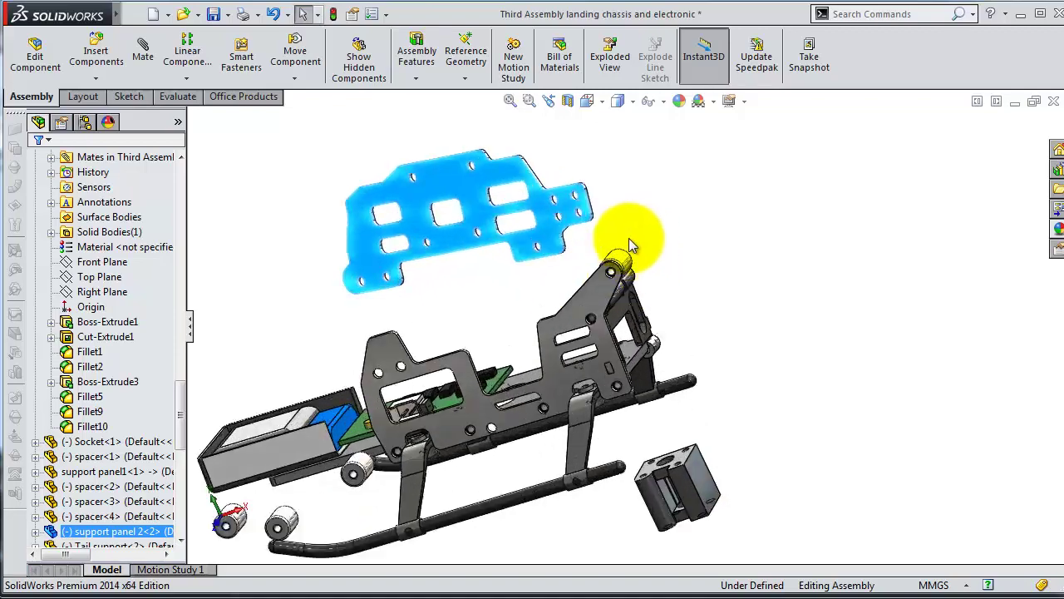
scroll(607, 226, down, 3)
scroll(575, 266, down, 3)
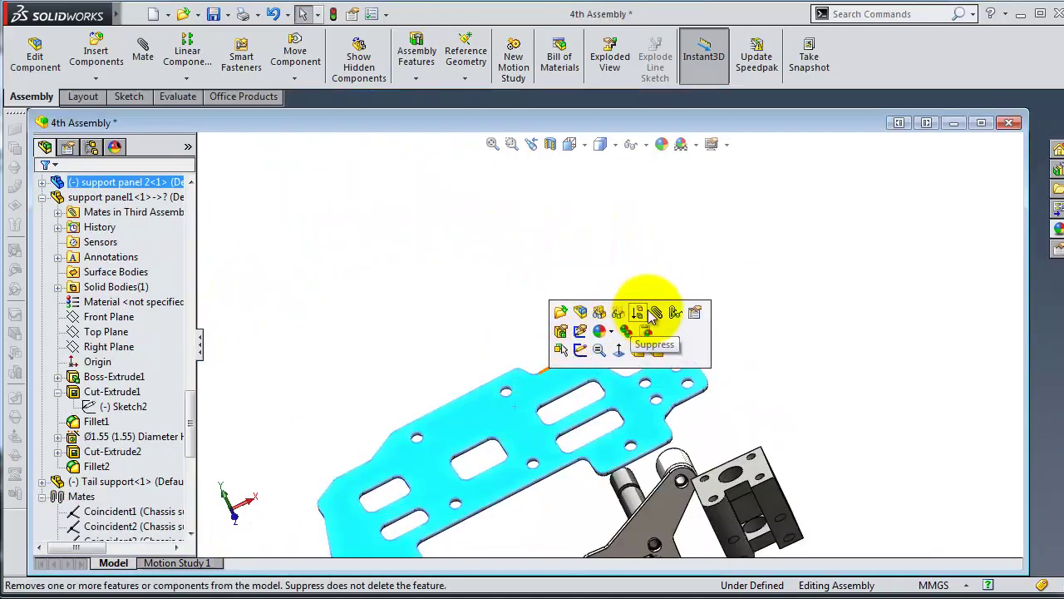
click(707, 366)
mouse_move(718, 380)
middle_down()
mouse_move(716, 442)
mouse_move(766, 492)
mouse_move(580, 388)
middle_up()
scroll(579, 388, down, 3)
click(647, 397)
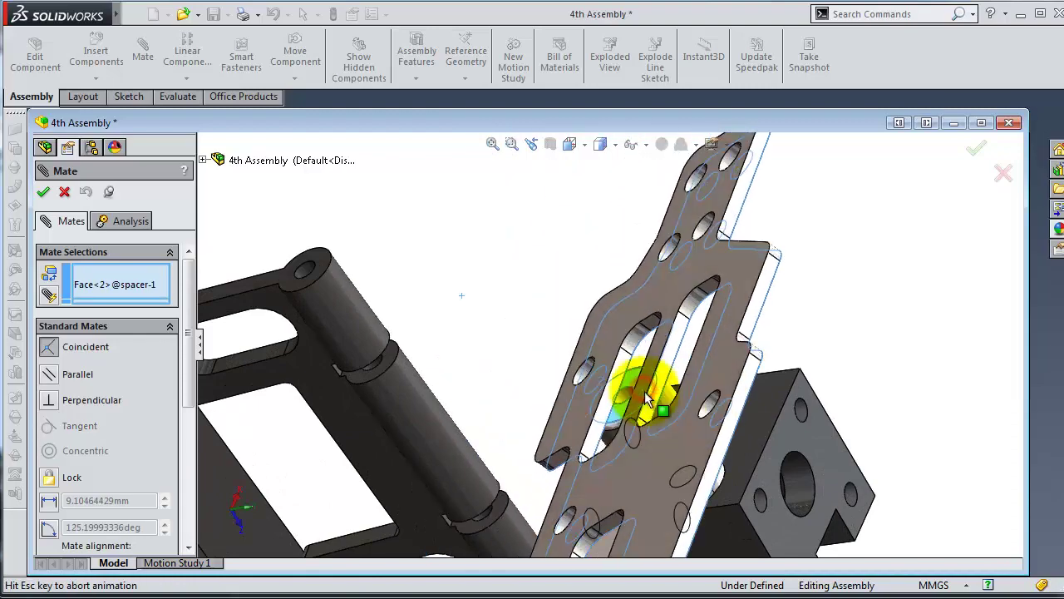
click(845, 431)
Step: Drag the support panel slightly right and down to reposition it
mouse_move(713, 392)
middle_down()
mouse_move(637, 285)
mouse_move(660, 280)
mouse_move(565, 296)
mouse_move(523, 424)
mouse_move(554, 423)
mouse_move(790, 278)
middle_up()
click(810, 297)
mouse_move(809, 290)
mouse_down()
mouse_move(827, 304)
mouse_move(820, 332)
mouse_up()
mouse_move(820, 331)
middle_down()
mouse_move(689, 245)
mouse_move(834, 328)
middle_up()
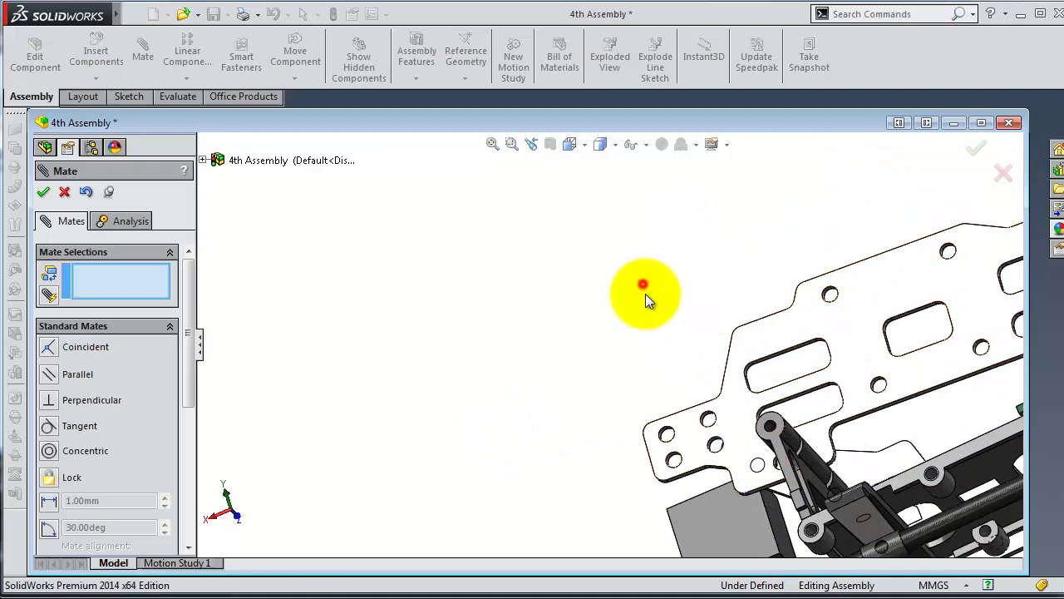
mouse_move(645, 294)
middle_down()
mouse_move(891, 423)
mouse_move(915, 492)
mouse_move(930, 496)
mouse_move(756, 273)
mouse_move(811, 314)
middle_up()
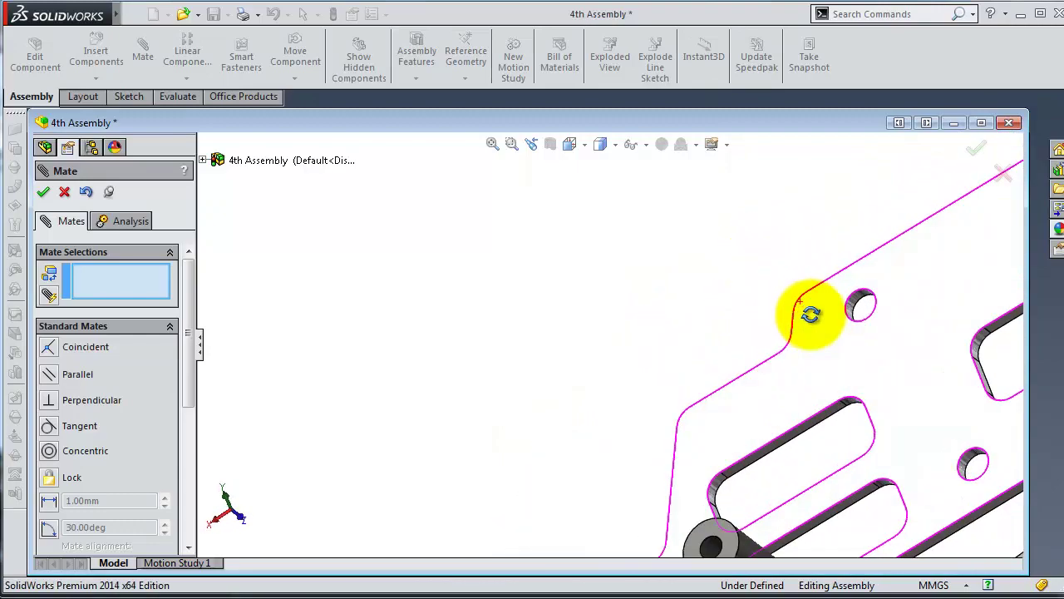
scroll(860, 405, up, 3)
scroll(884, 408, down, 2)
scroll(868, 341, down, 4)
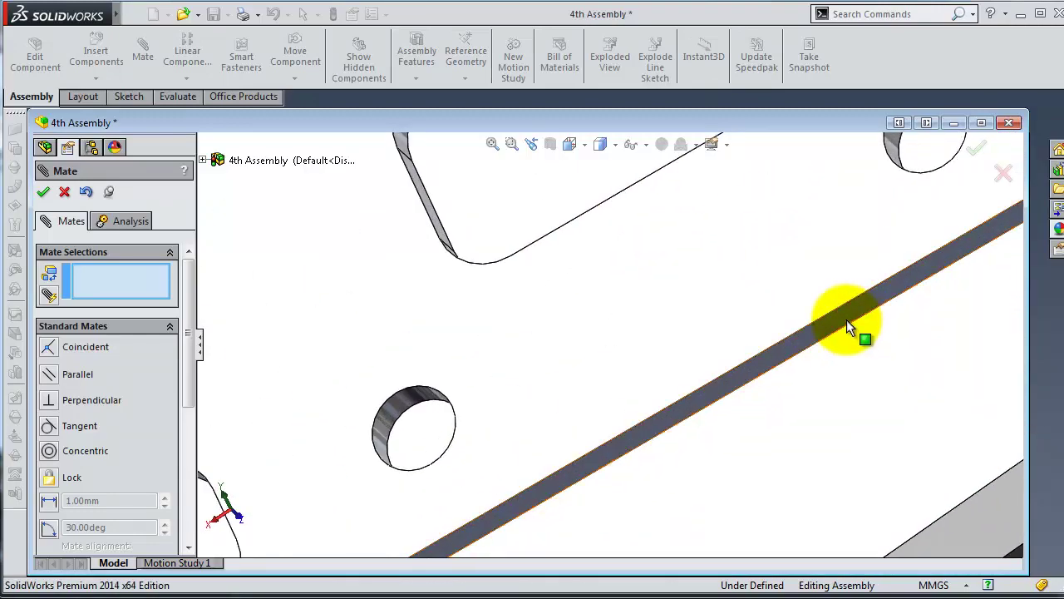
Step: Mate the plate's long edge face Parallel to the chassis support face
click(846, 321)
mouse_move(863, 337)
middle_down()
mouse_move(931, 418)
mouse_move(934, 449)
middle_up()
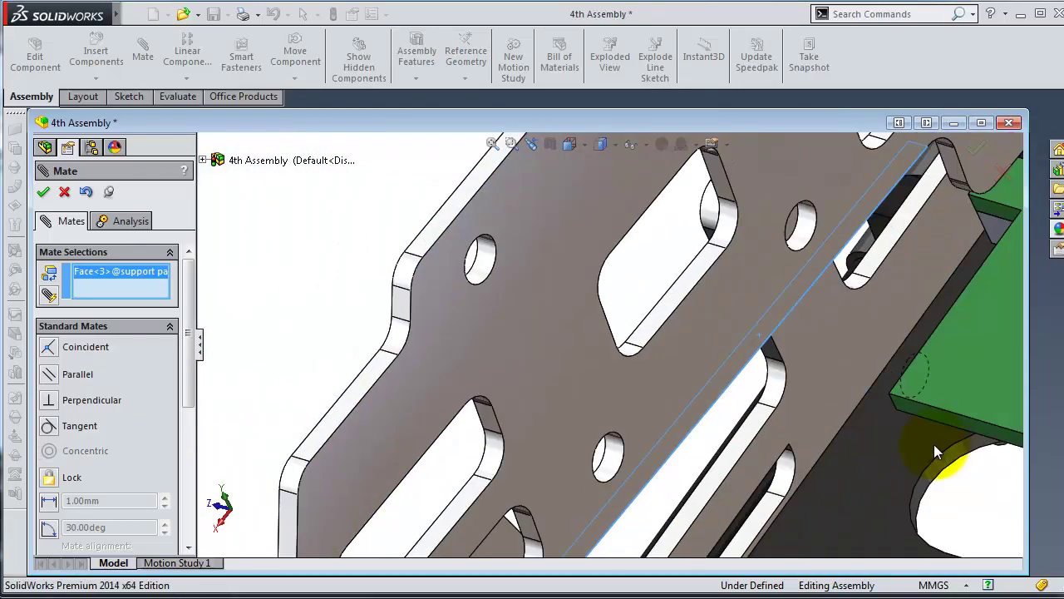
scroll(915, 454, up, 3)
click(757, 467)
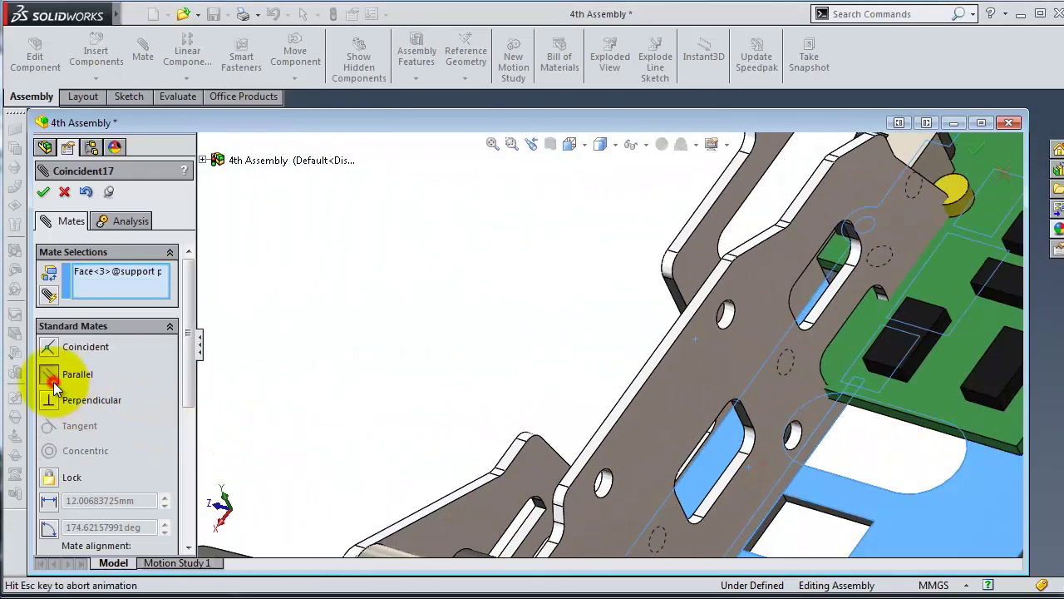
click(53, 381)
Step: Accept the Parallel mate, then make support panel 2's hole concentric with the chassis boss
click(43, 193)
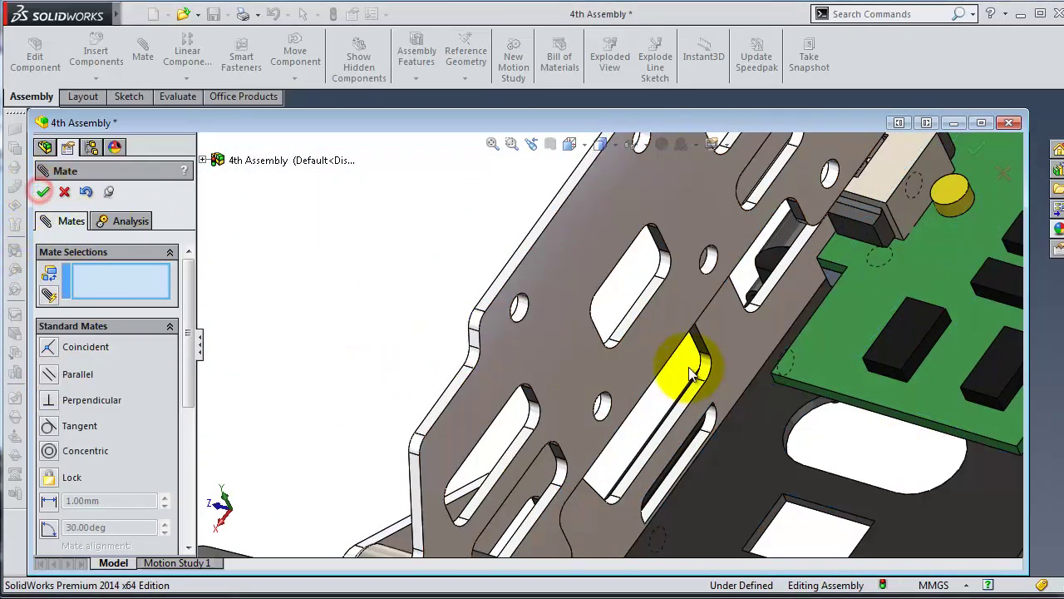
mouse_move(677, 356)
middle_down()
mouse_move(641, 302)
mouse_move(613, 338)
mouse_move(637, 358)
mouse_move(576, 341)
mouse_move(454, 375)
mouse_move(613, 451)
mouse_move(691, 428)
mouse_move(584, 446)
middle_up()
click(543, 337)
click(563, 430)
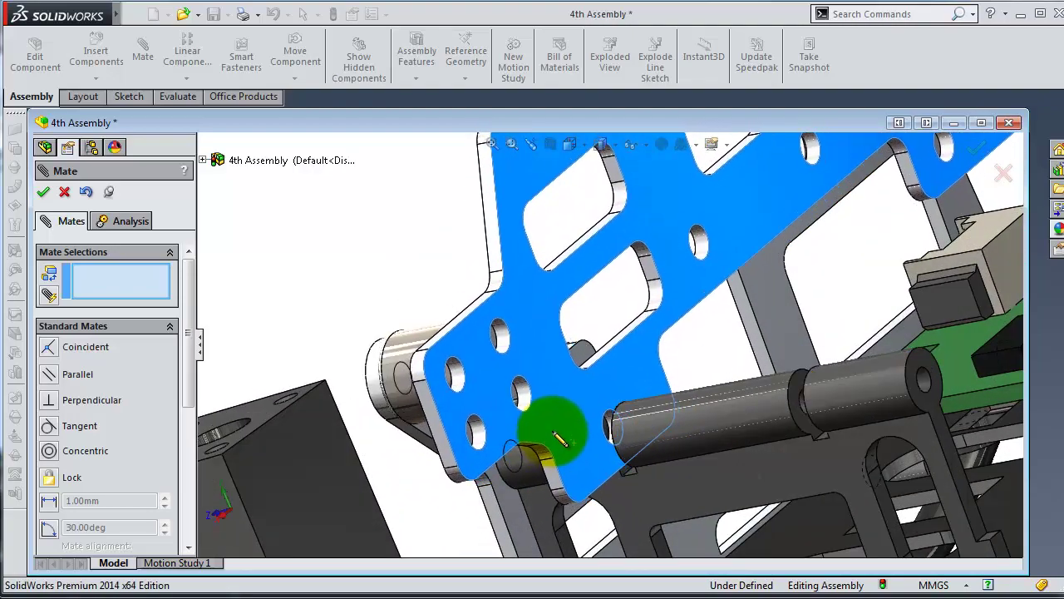
drag(563, 449, 410, 372)
scroll(546, 366, down, 5)
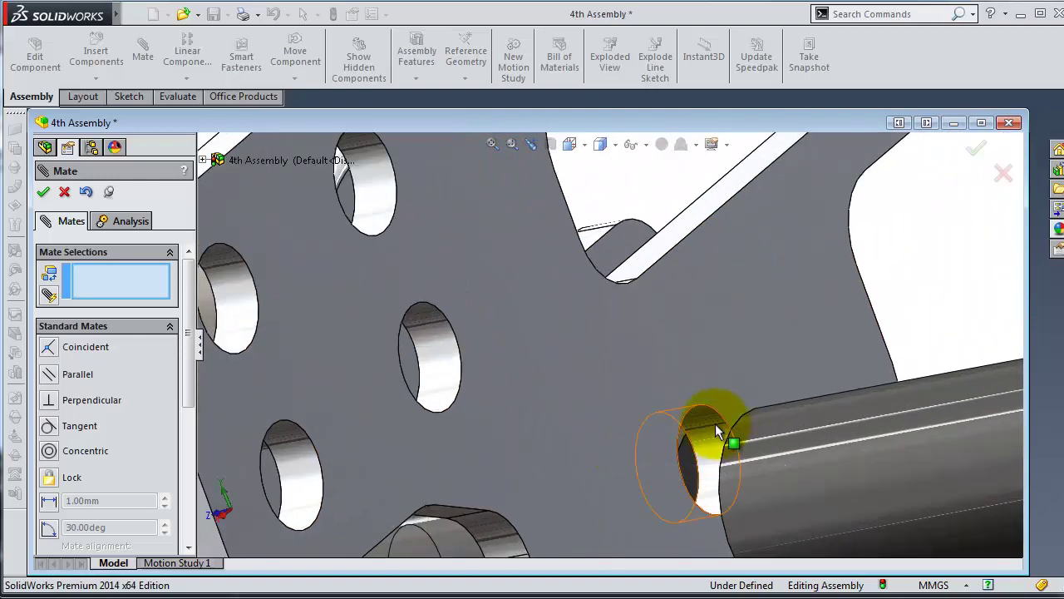
scroll(749, 429, up, 5)
scroll(907, 378, down, 2)
scroll(956, 349, down, 2)
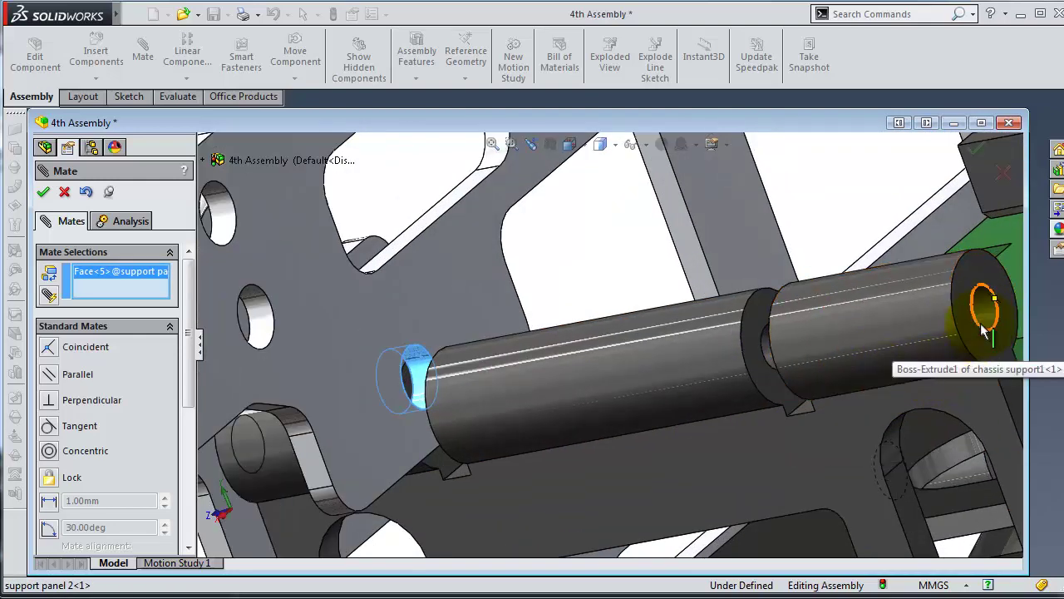
click(984, 314)
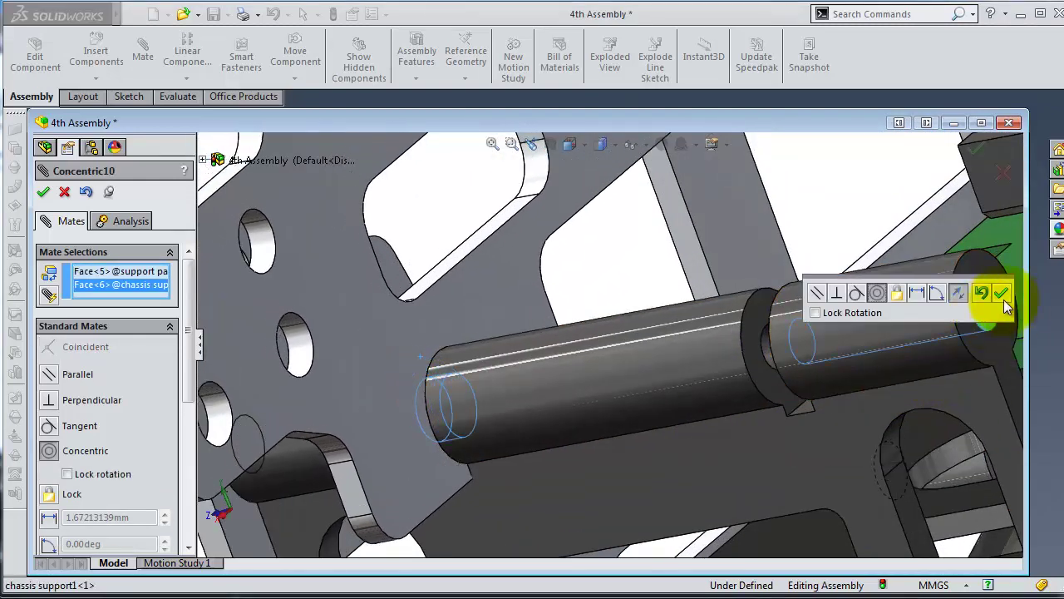
click(1001, 293)
Step: Turn the view so the plate faces forward and close the mate setup without adding a mate
scroll(506, 292, down, 3)
scroll(589, 302, down, 2)
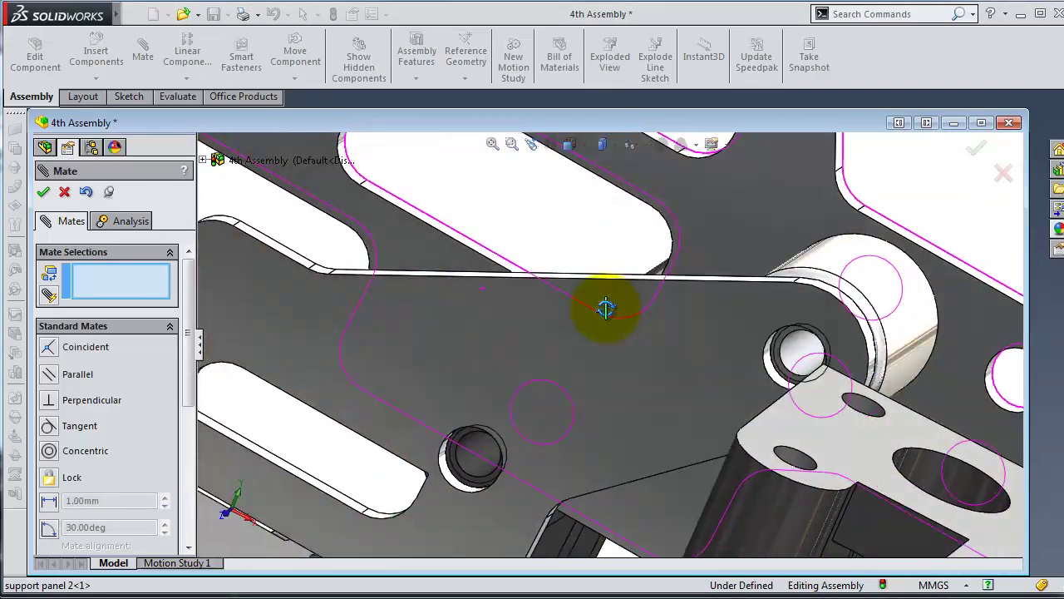
middle_drag(606, 308, 584, 266)
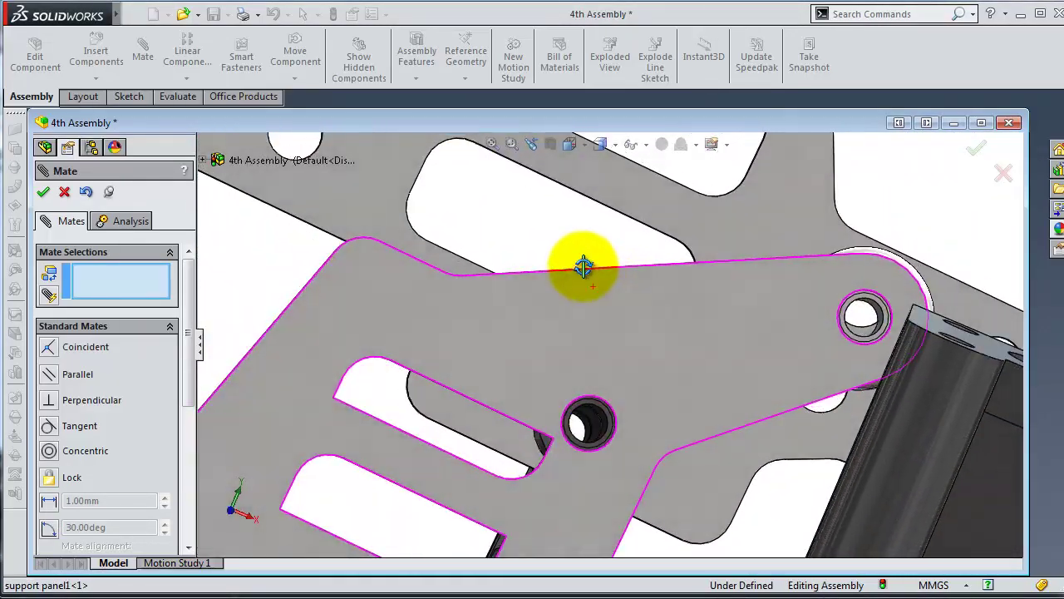
scroll(586, 268, up, 3)
middle_drag(546, 288, 532, 311)
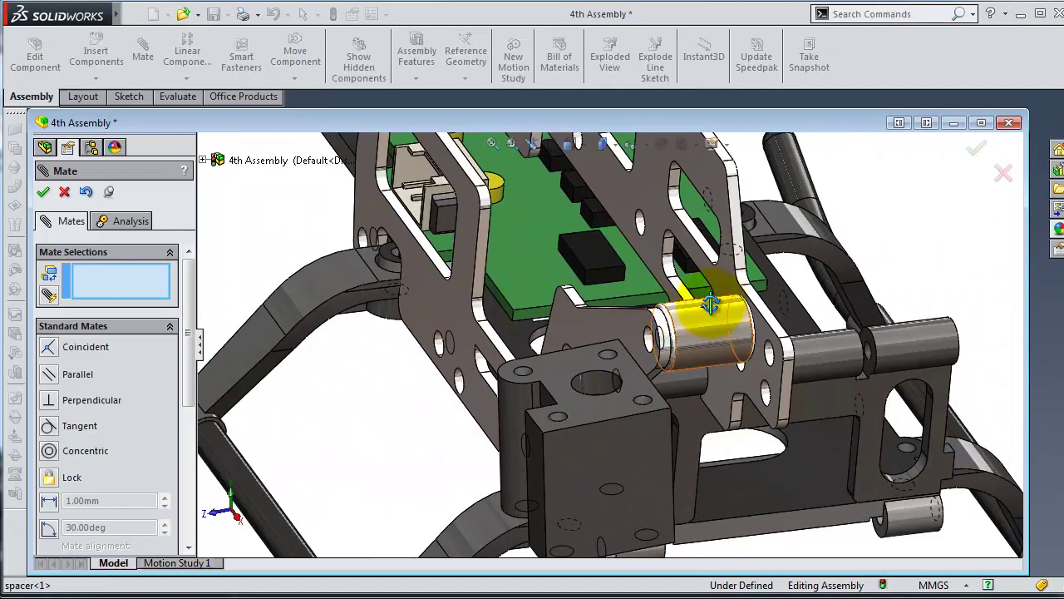
scroll(710, 306, down, 3)
mouse_move(624, 302)
middle_down()
mouse_move(613, 321)
mouse_move(589, 305)
mouse_move(646, 369)
mouse_move(588, 307)
mouse_move(599, 322)
middle_up()
click(760, 321)
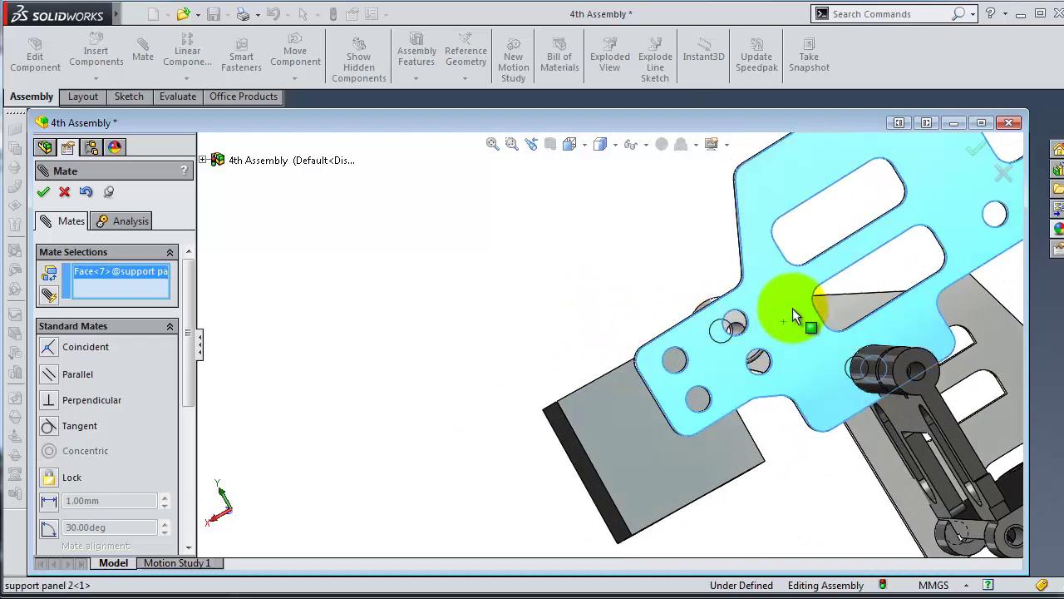
scroll(773, 306, down, 2)
scroll(741, 295, down, 2)
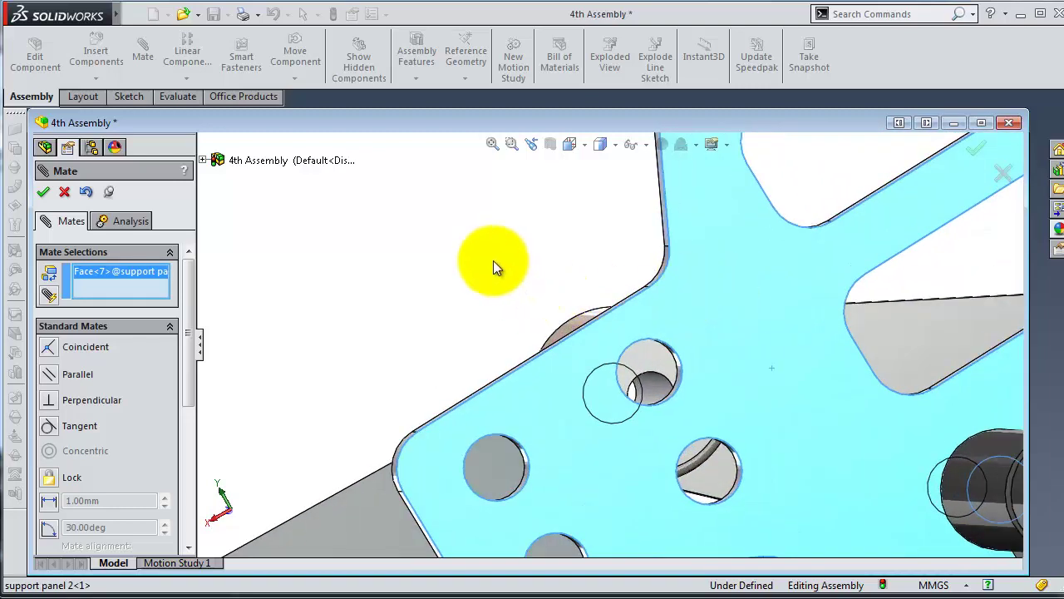
click(66, 193)
Step: Select the Tail support and start a new mate on its face
middle_drag(315, 263, 720, 300)
mouse_move(780, 331)
middle_down()
mouse_move(771, 316)
mouse_move(713, 356)
mouse_move(775, 379)
middle_up()
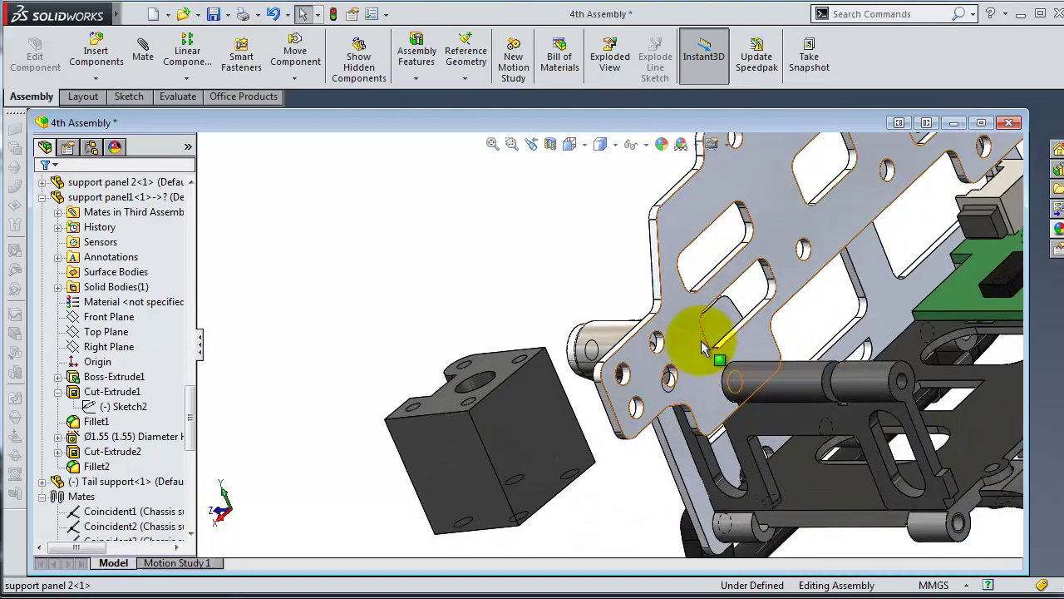
mouse_move(704, 348)
middle_down()
mouse_move(704, 300)
mouse_move(803, 309)
mouse_move(780, 346)
middle_up()
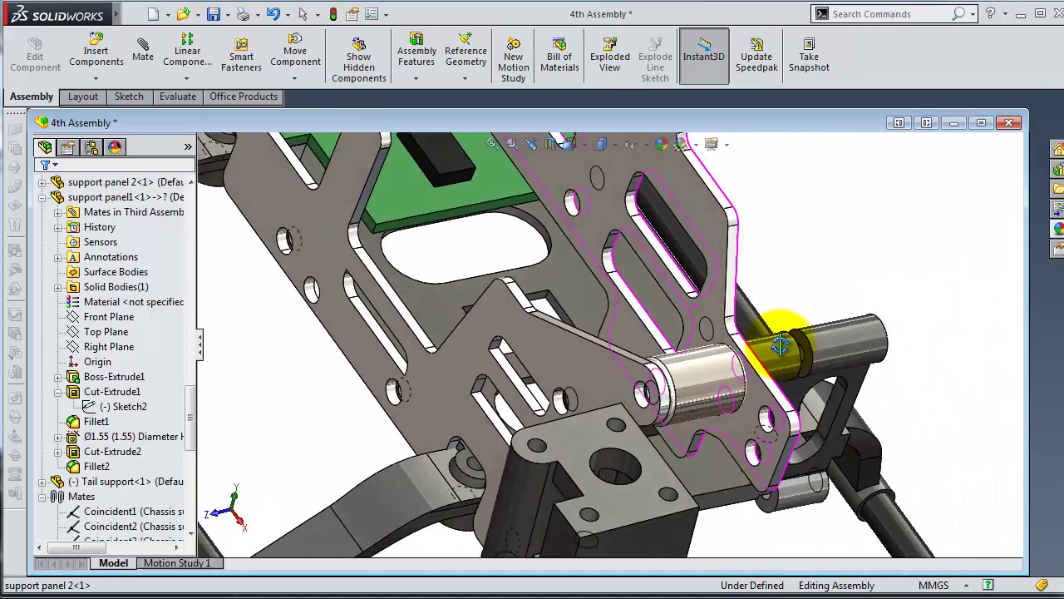
click(588, 456)
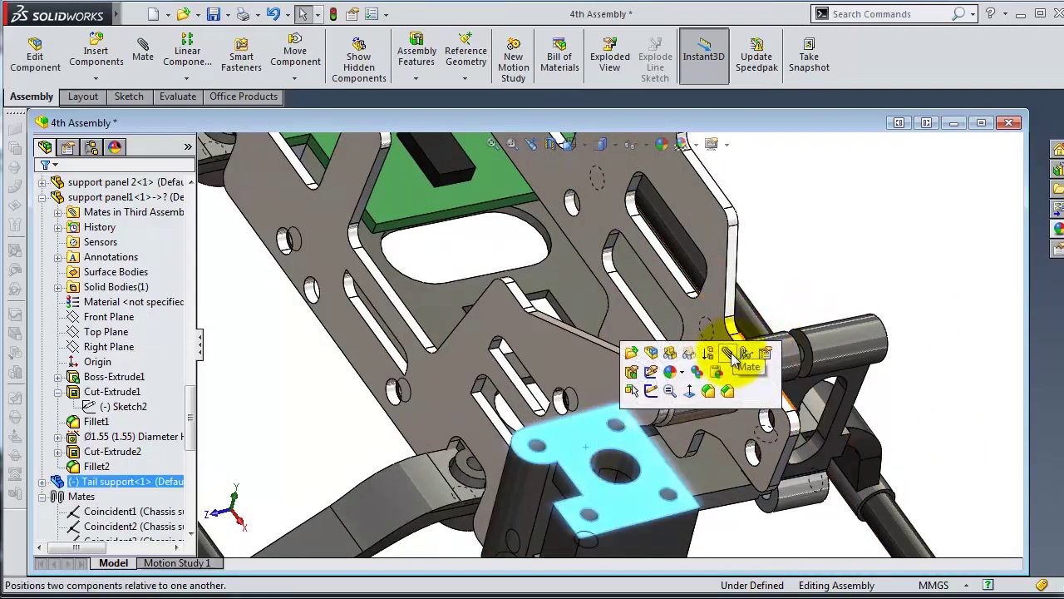
click(732, 356)
middle_drag(773, 261, 748, 273)
scroll(748, 274, down, 3)
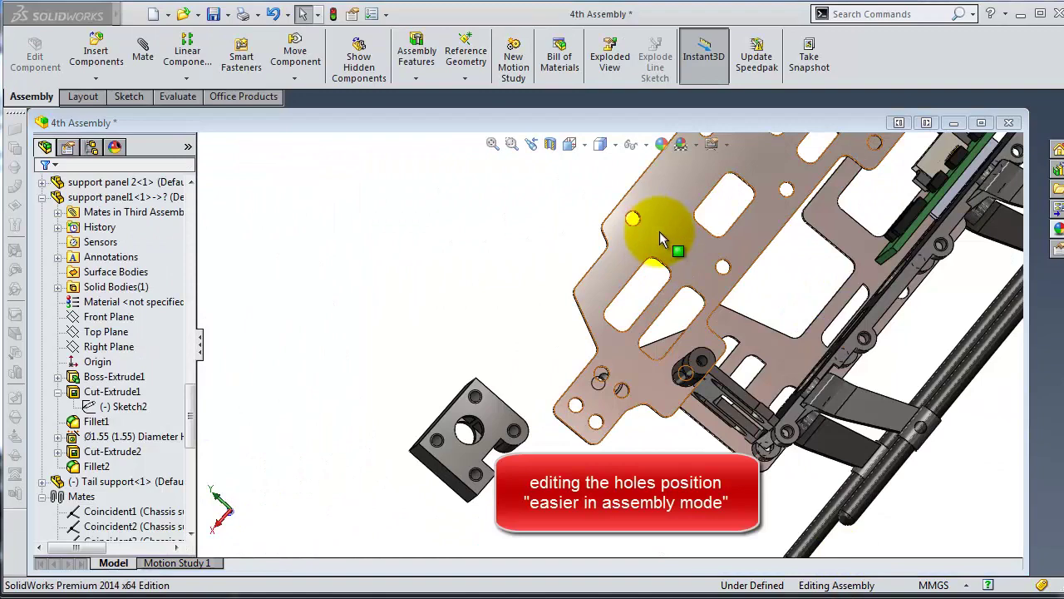
Step: Edit support panel 2 in place and open Sketch4 of its Ø1.55 Diameter Hole feature
click(659, 239)
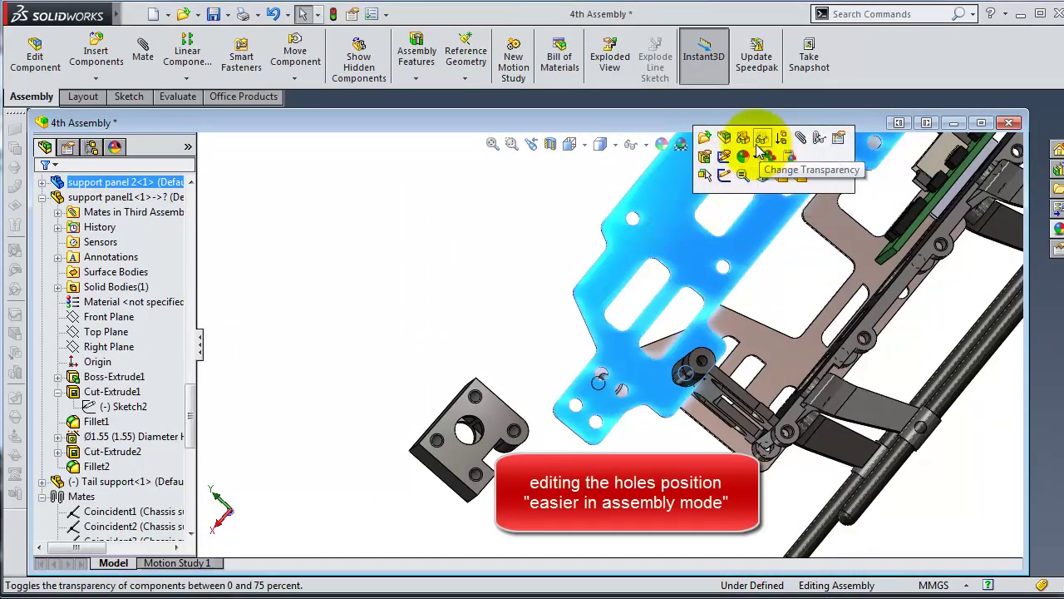
click(726, 140)
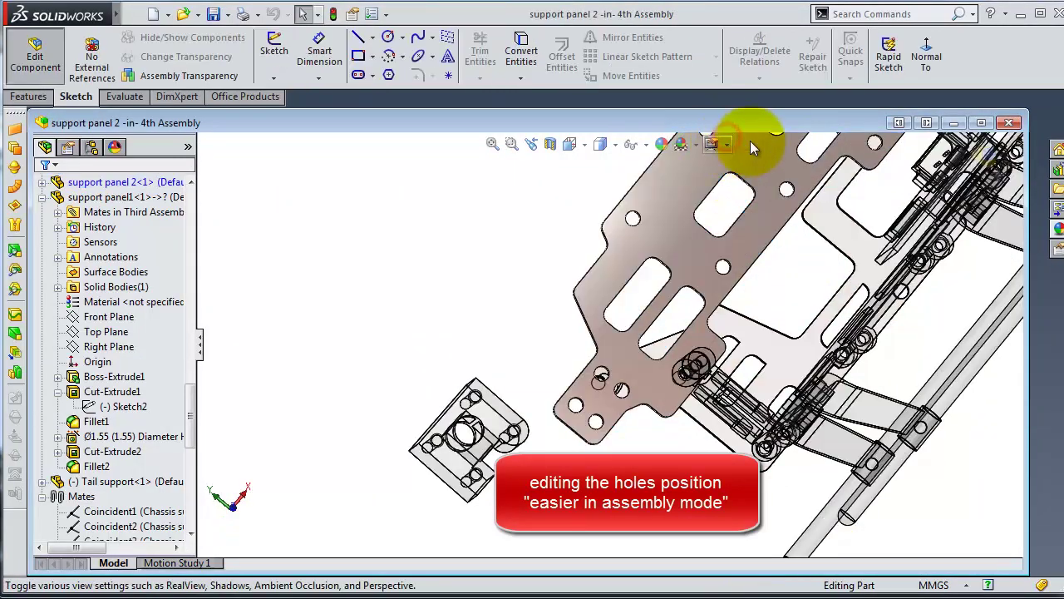
click(933, 60)
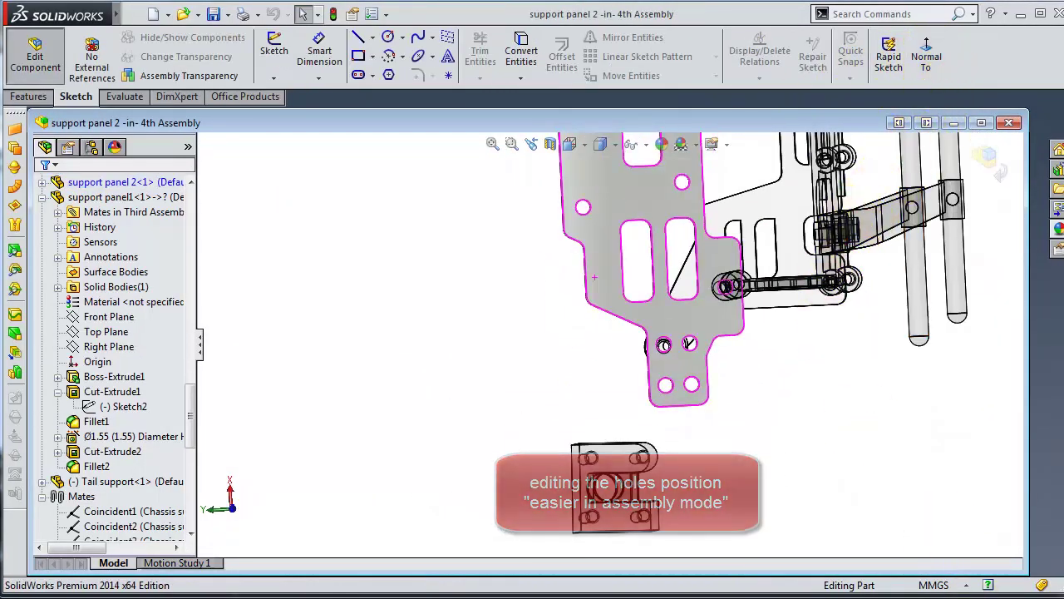
scroll(709, 314, down, 3)
scroll(749, 334, down, 2)
scroll(749, 334, down, 2)
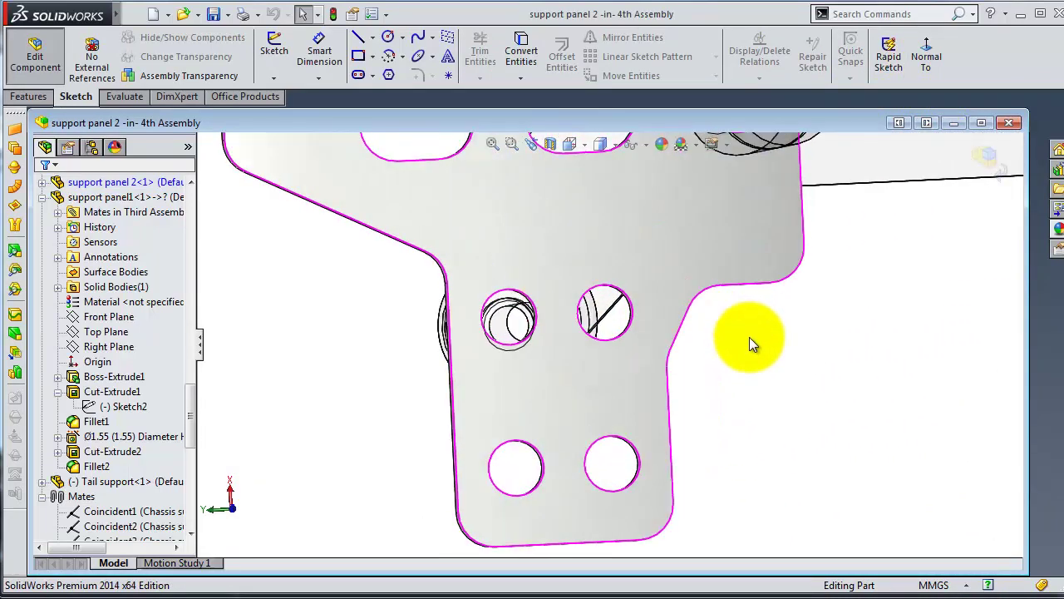
click(41, 182)
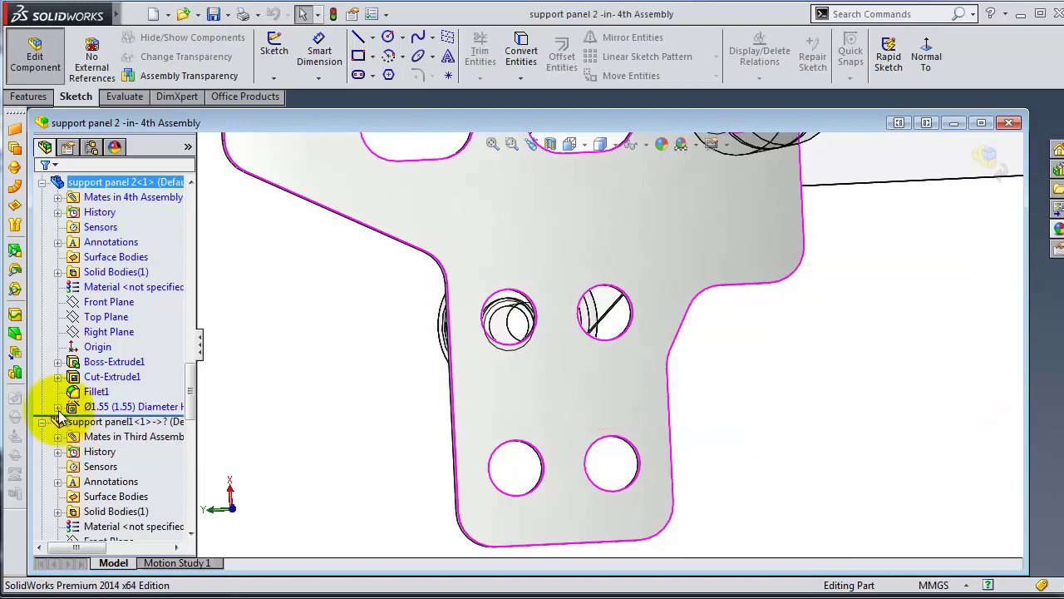
click(57, 407)
click(121, 422)
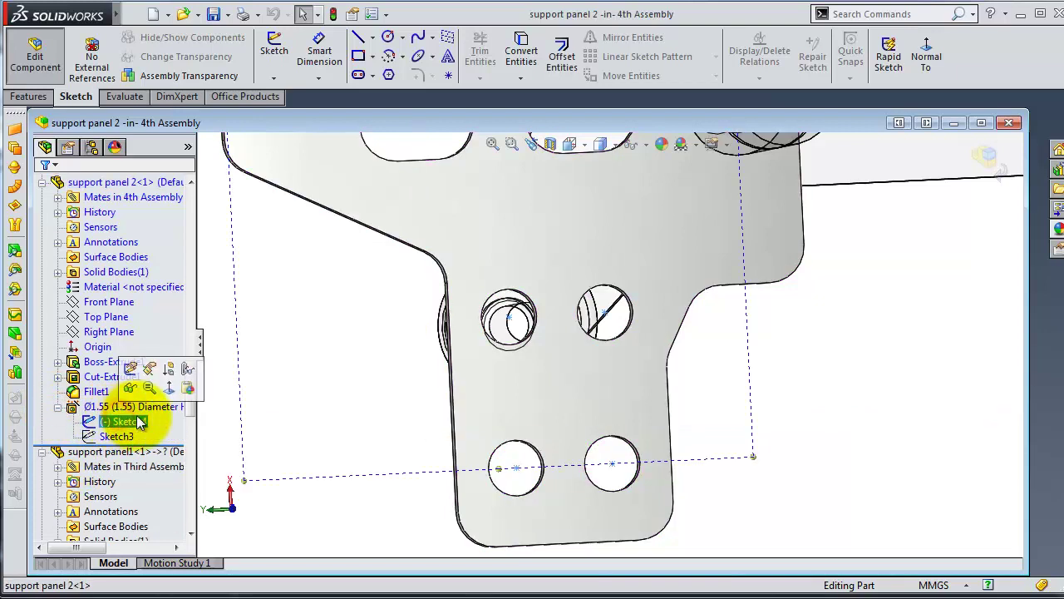
click(131, 369)
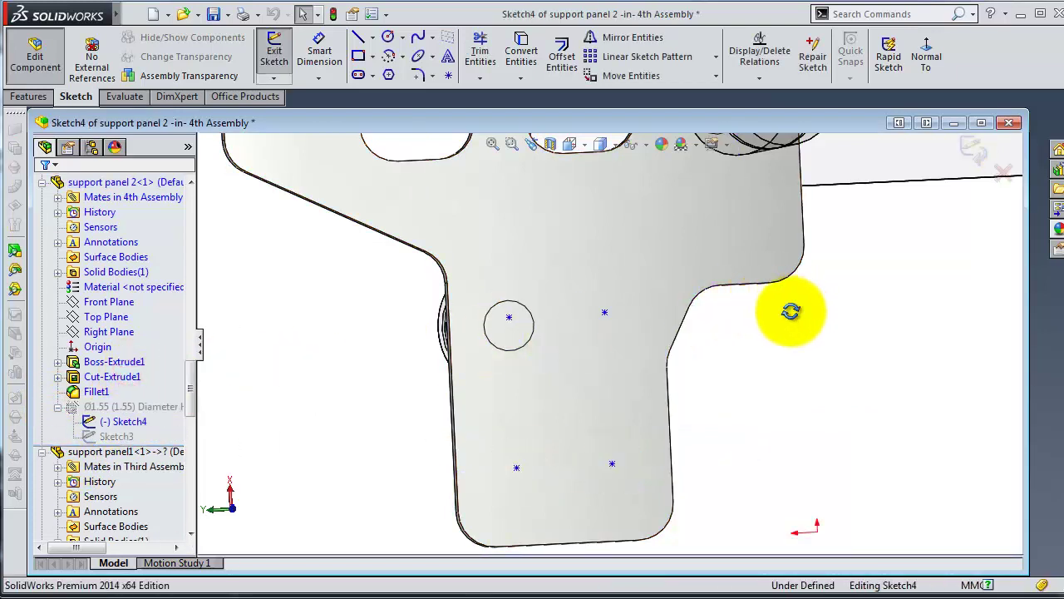
Step: Drag both hole points onto the existing circle centre line, then exit the sketch and part editing
click(926, 51)
scroll(388, 285, down, 2)
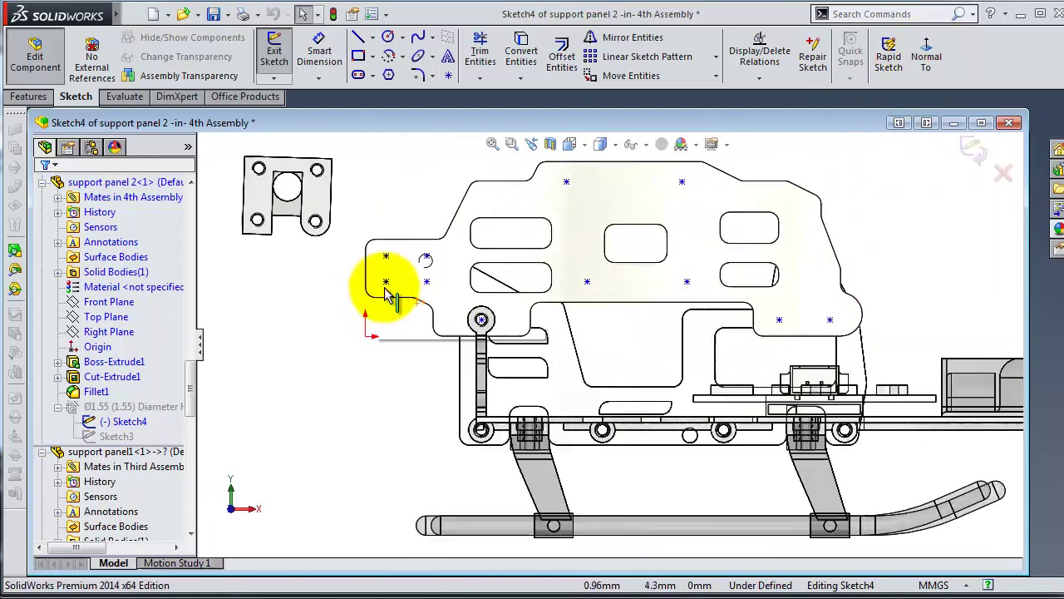
scroll(452, 249, down, 3)
scroll(511, 273, down, 2)
scroll(549, 370, down, 2)
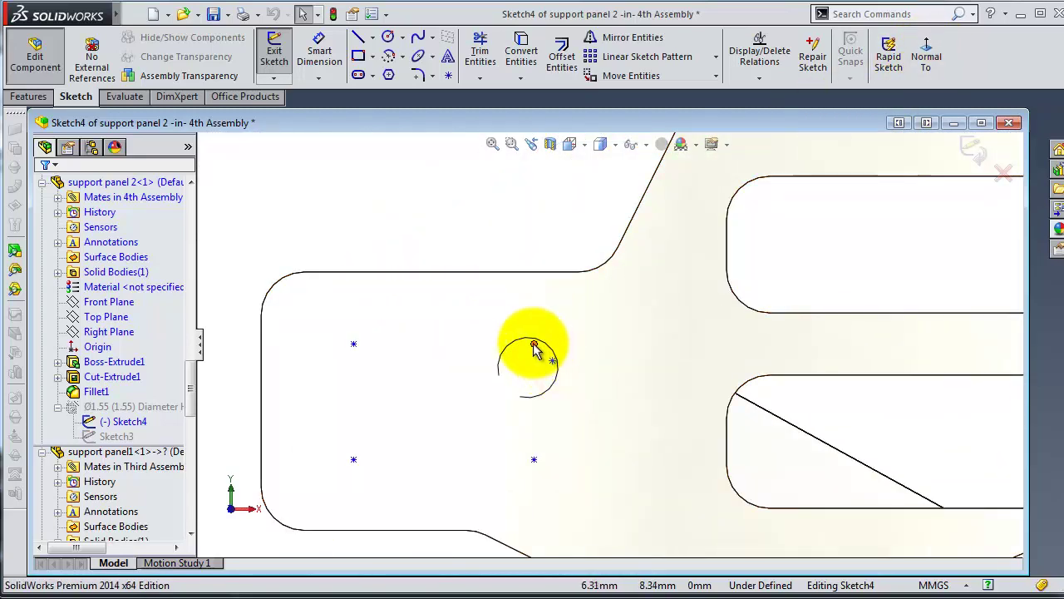
drag(534, 348, 528, 367)
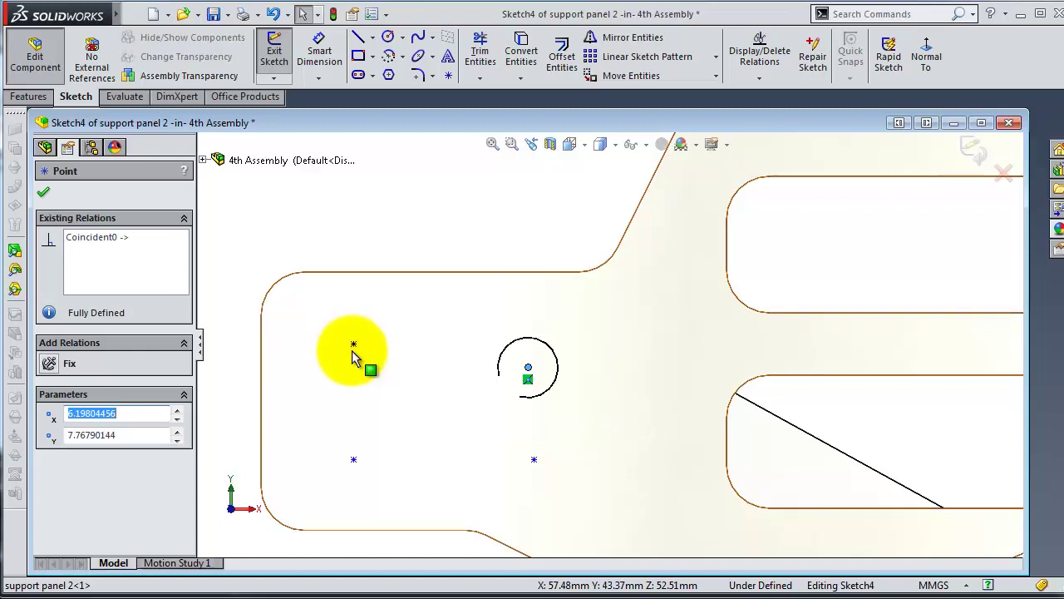
drag(351, 354, 354, 376)
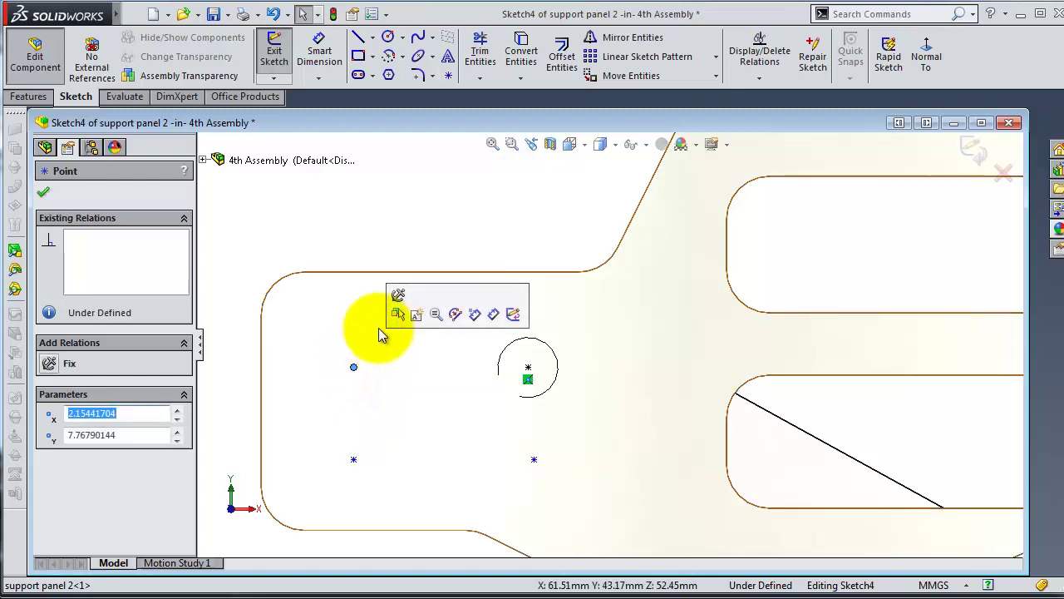
click(973, 149)
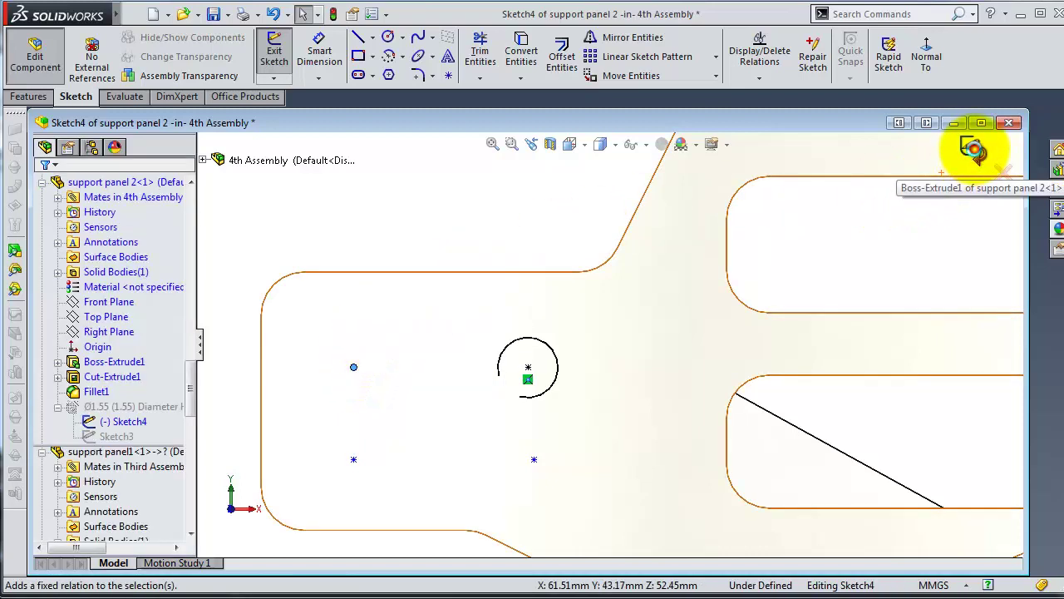
scroll(640, 321, up, 3)
scroll(633, 319, up, 2)
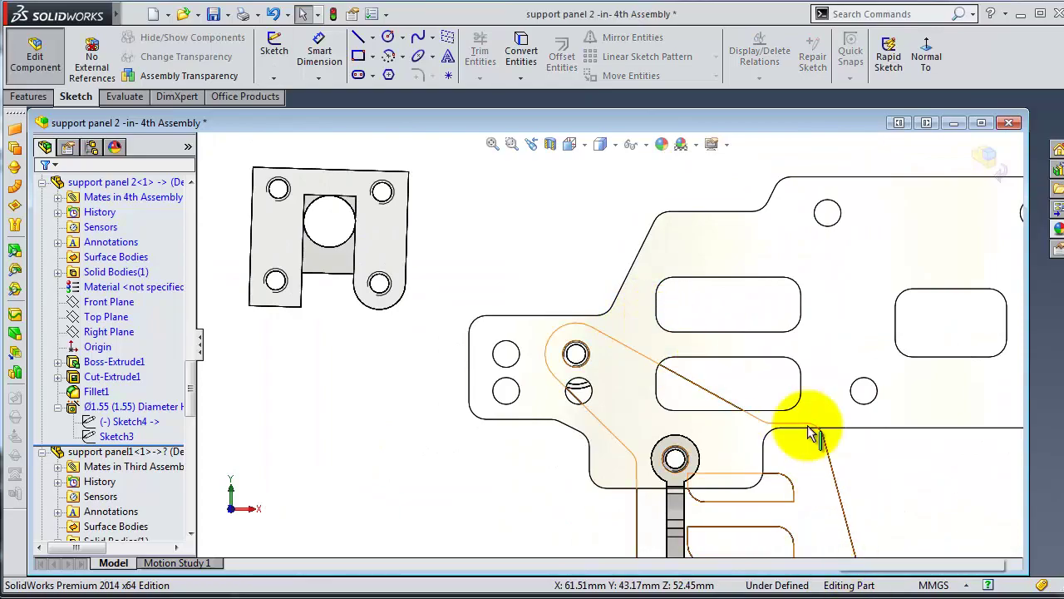
click(970, 156)
Step: Mate the Tail support's top face coincident with the support panel face
mouse_move(527, 285)
middle_down()
mouse_move(663, 322)
mouse_move(656, 335)
mouse_move(625, 316)
mouse_move(726, 331)
mouse_move(720, 321)
mouse_move(688, 330)
middle_up()
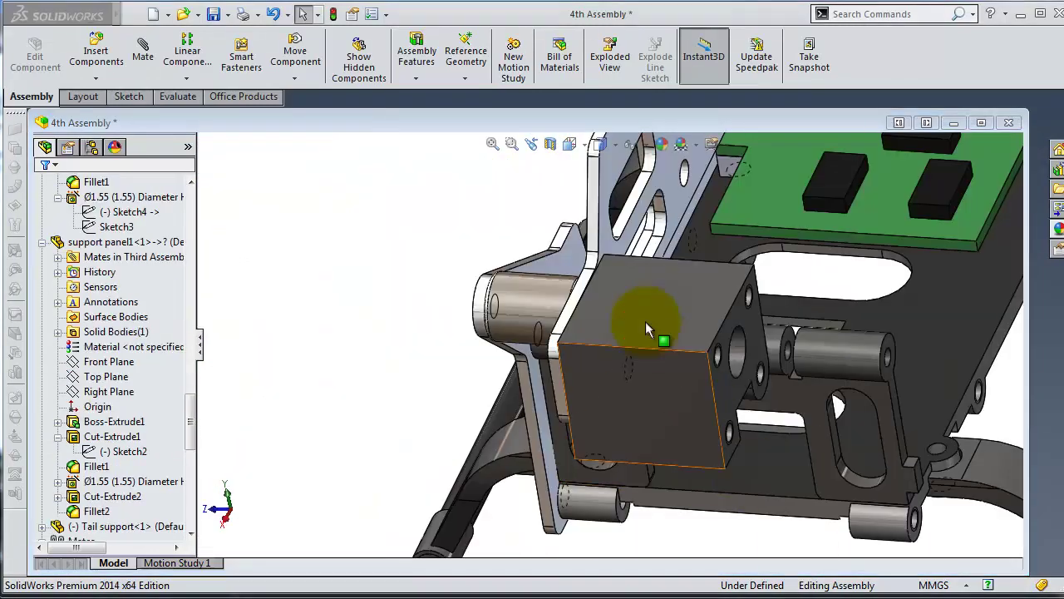
click(655, 299)
click(741, 205)
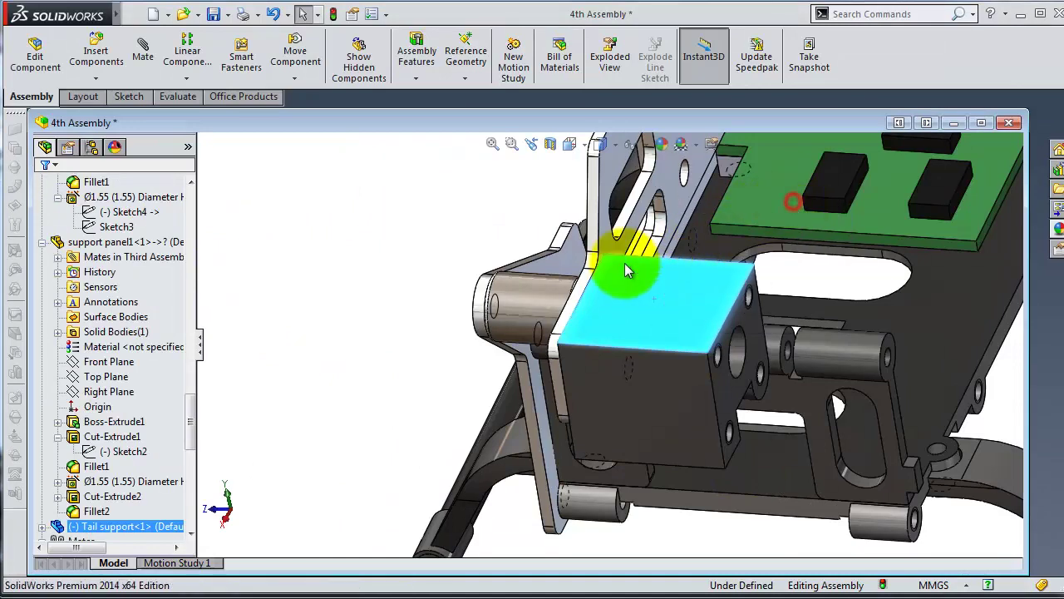
scroll(599, 291, down, 3)
click(573, 367)
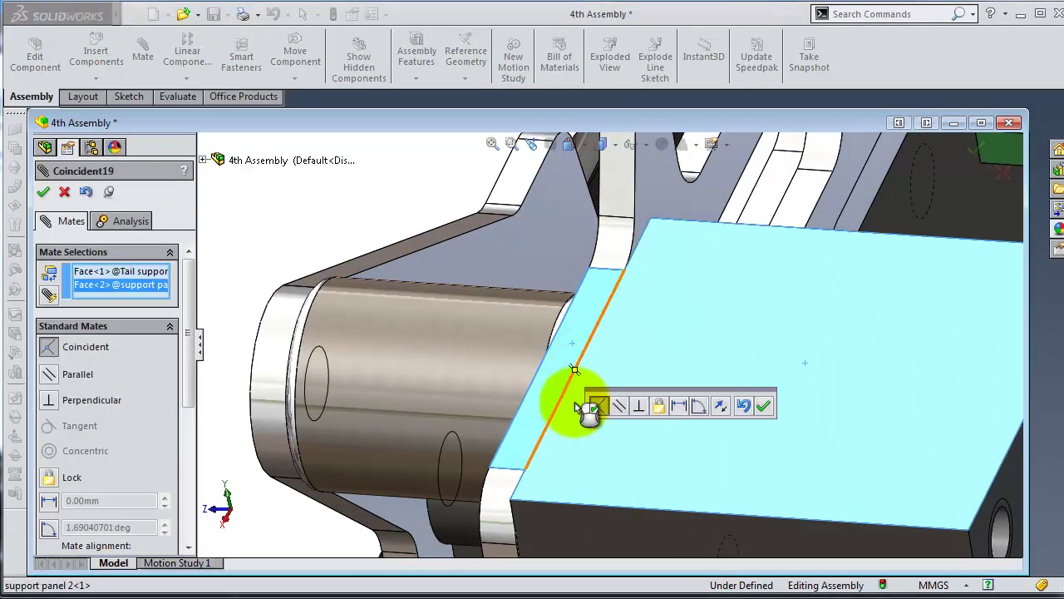
click(766, 405)
Step: Add a second coincident mate between another Tail support face and the panel, then close Mate
click(679, 506)
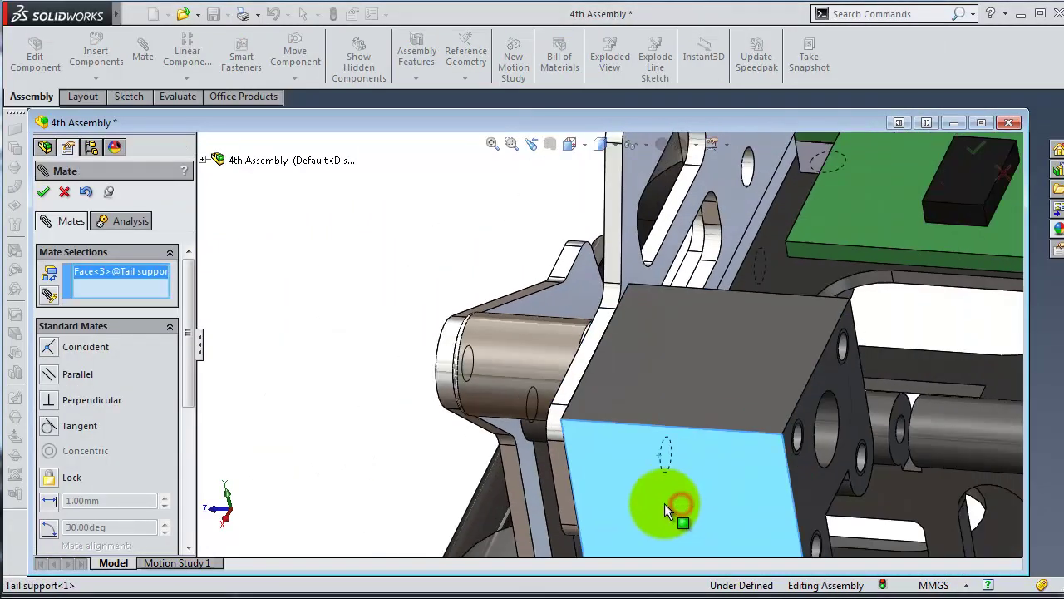
scroll(669, 502, down, 3)
click(489, 450)
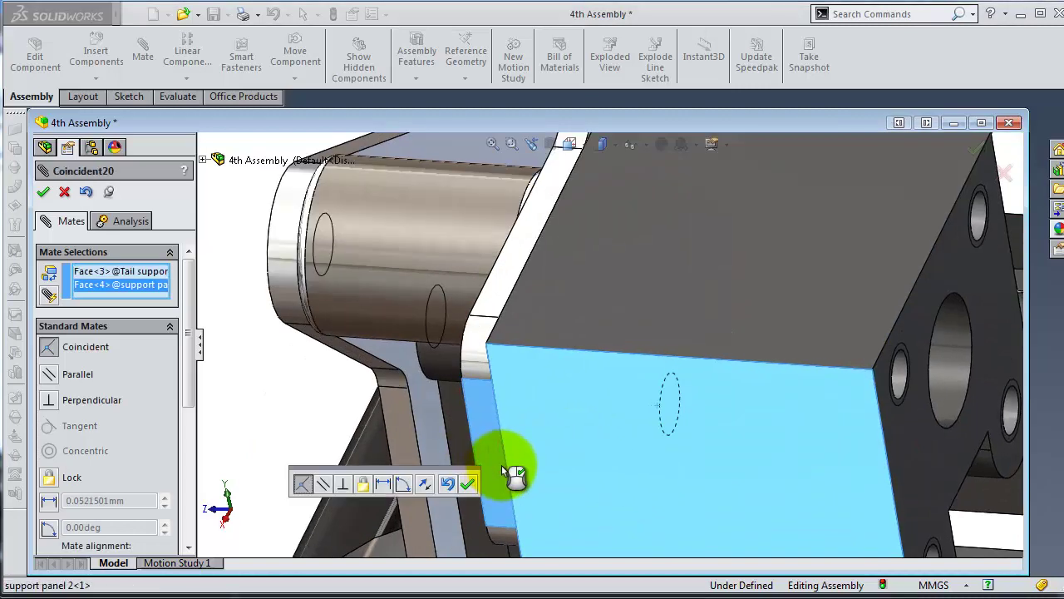
click(473, 485)
mouse_move(614, 469)
middle_down()
mouse_move(704, 423)
mouse_move(670, 439)
mouse_move(689, 451)
mouse_move(732, 392)
mouse_move(784, 380)
mouse_move(724, 404)
mouse_move(746, 355)
middle_up()
scroll(747, 366, down, 4)
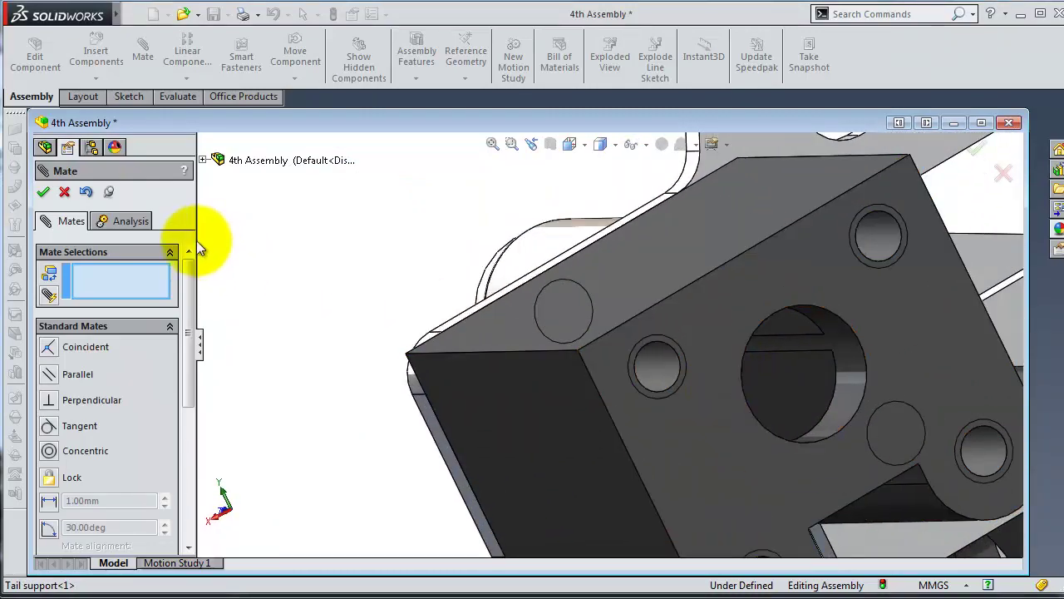
click(46, 194)
click(725, 449)
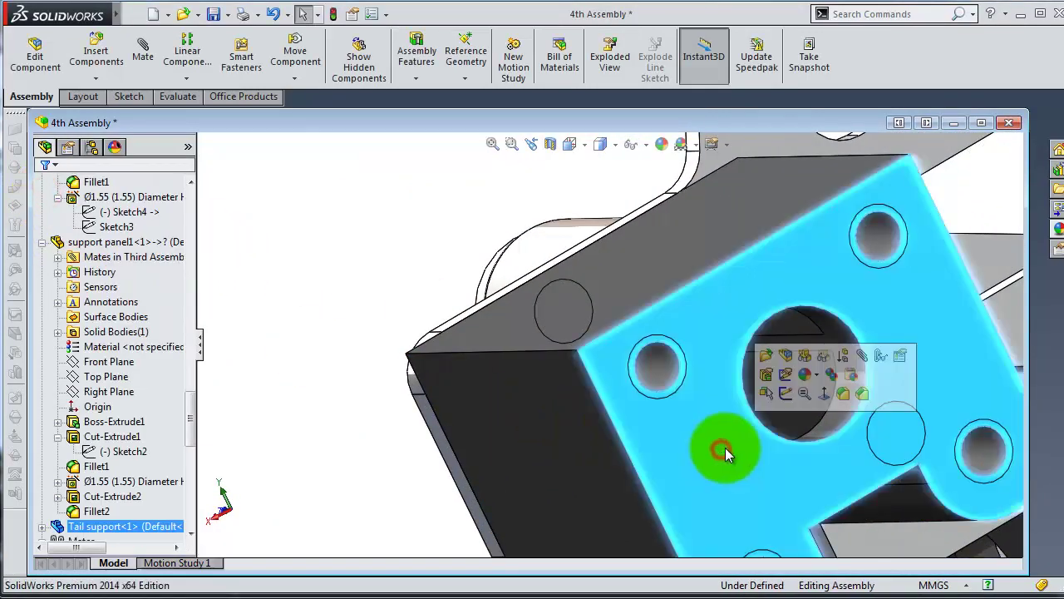
Step: Edit the Tail support in place and open Sketch5 of M1.4x0.3 Tapped Hole1
click(789, 355)
middle_drag(795, 355, 432, 399)
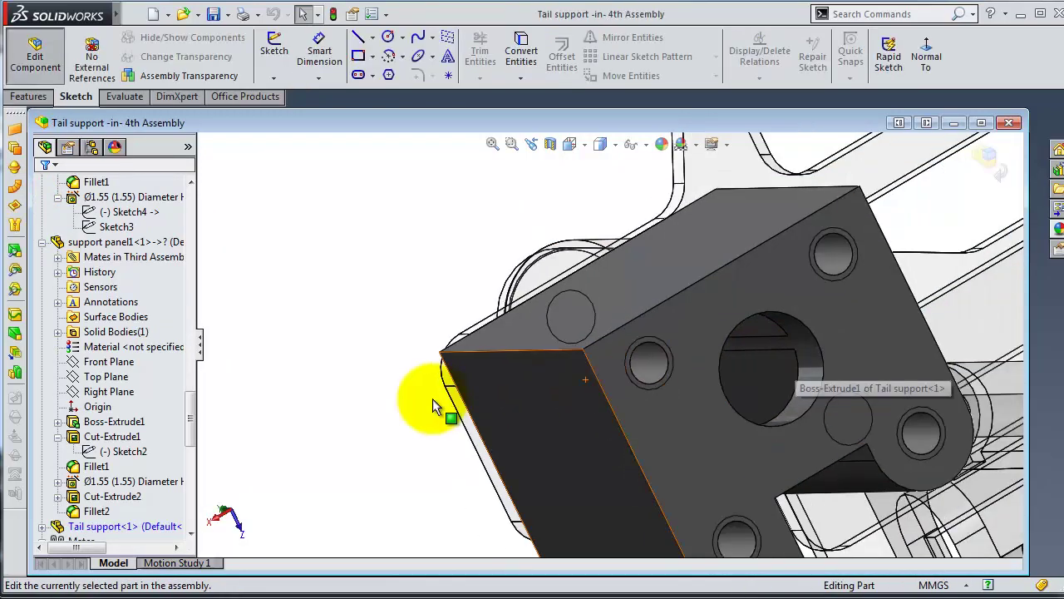
drag(192, 412, 192, 441)
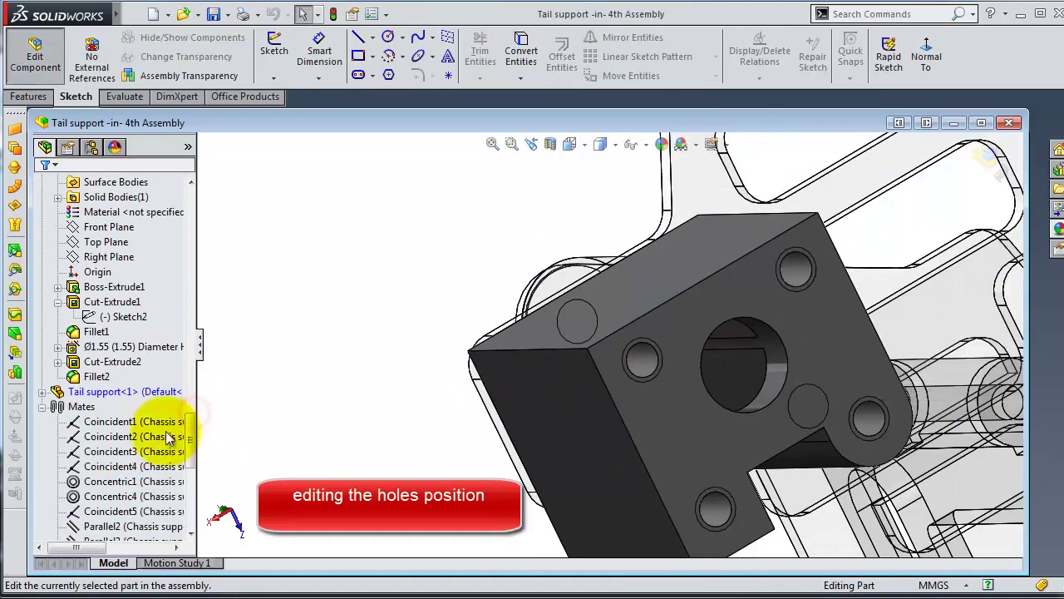
click(41, 389)
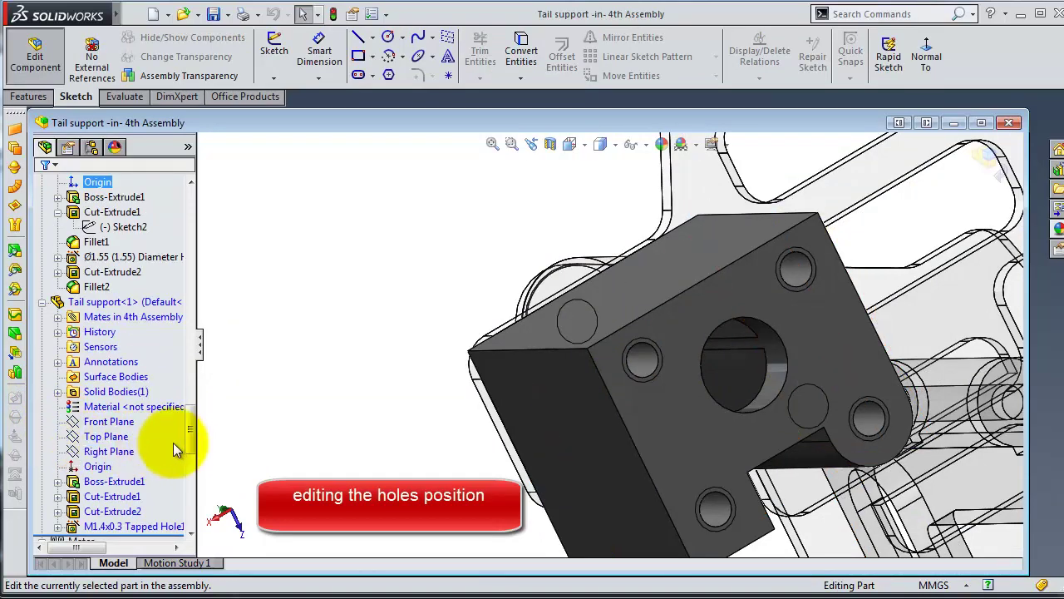
drag(190, 434, 189, 444)
click(166, 452)
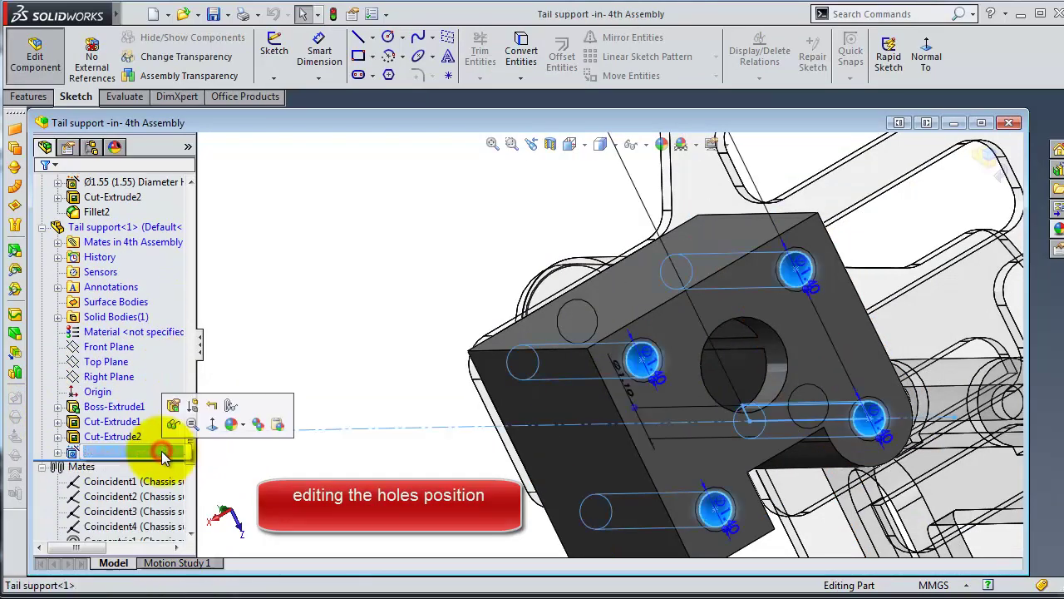
click(58, 451)
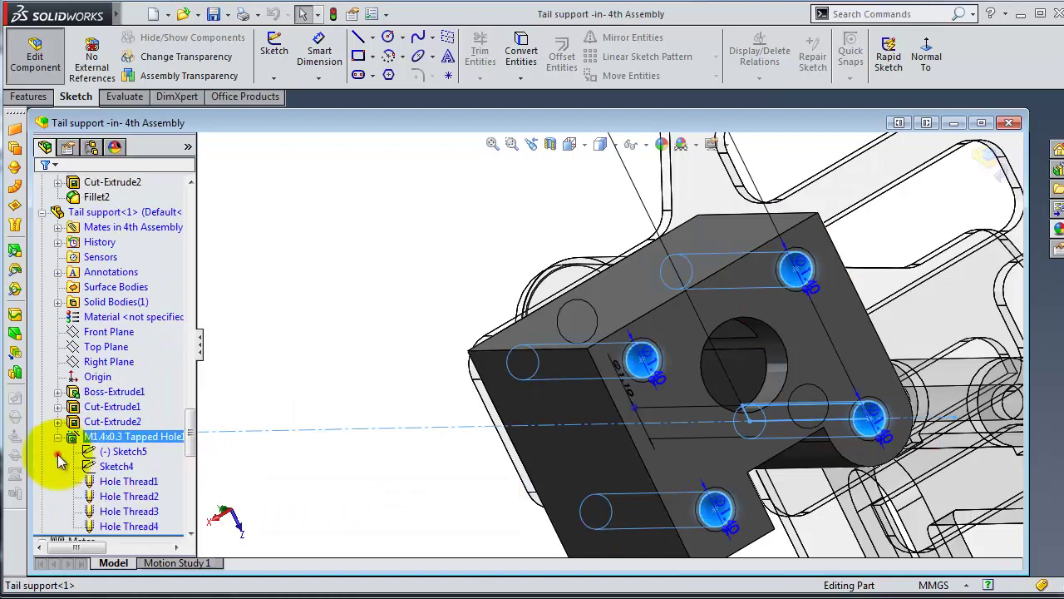
click(138, 454)
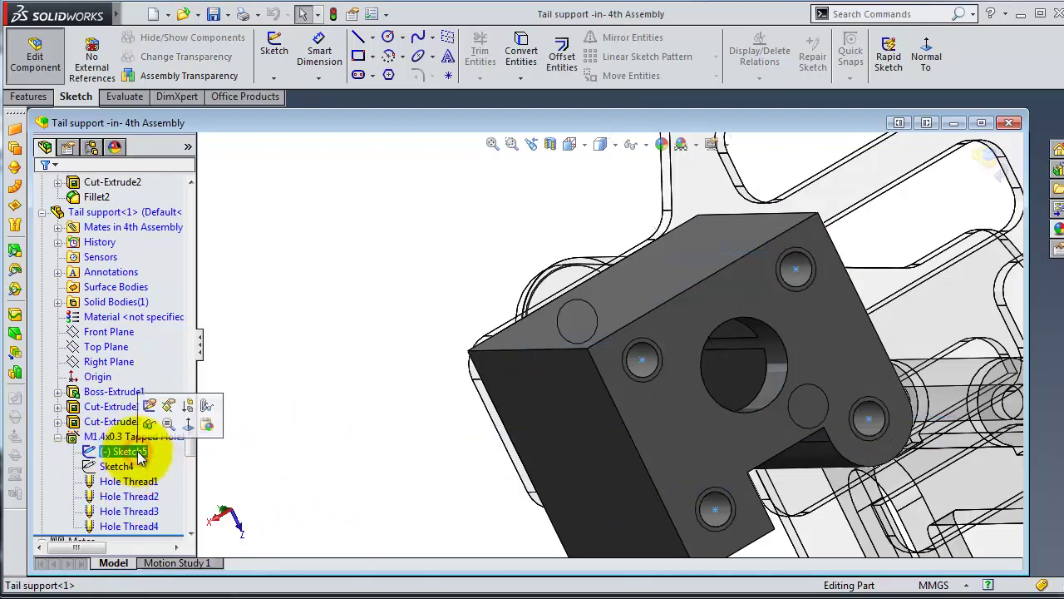
click(149, 405)
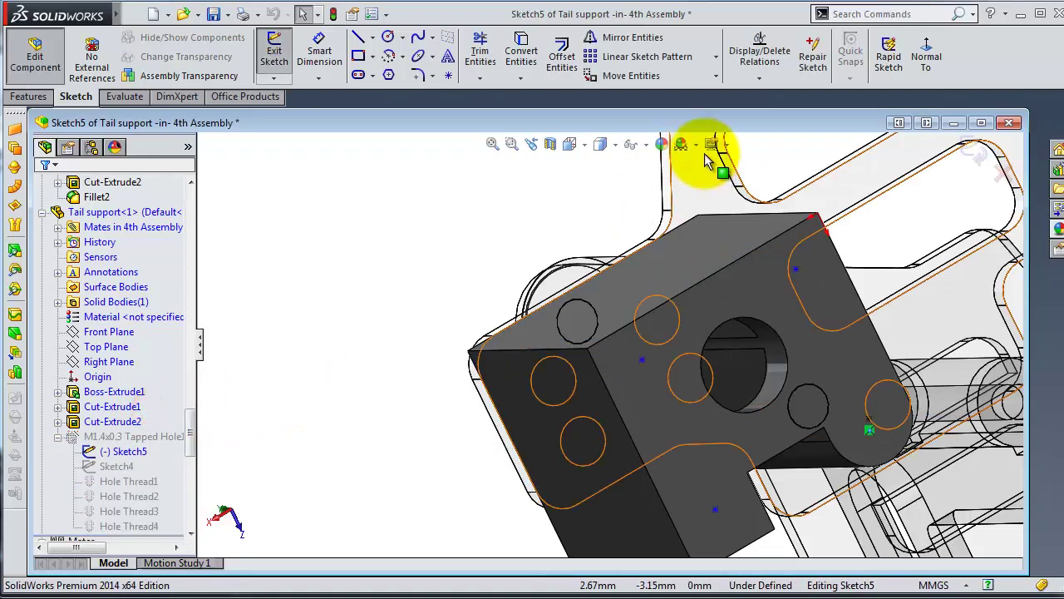
Step: Snap the lower-left tapped-hole point onto the arc centre
click(928, 59)
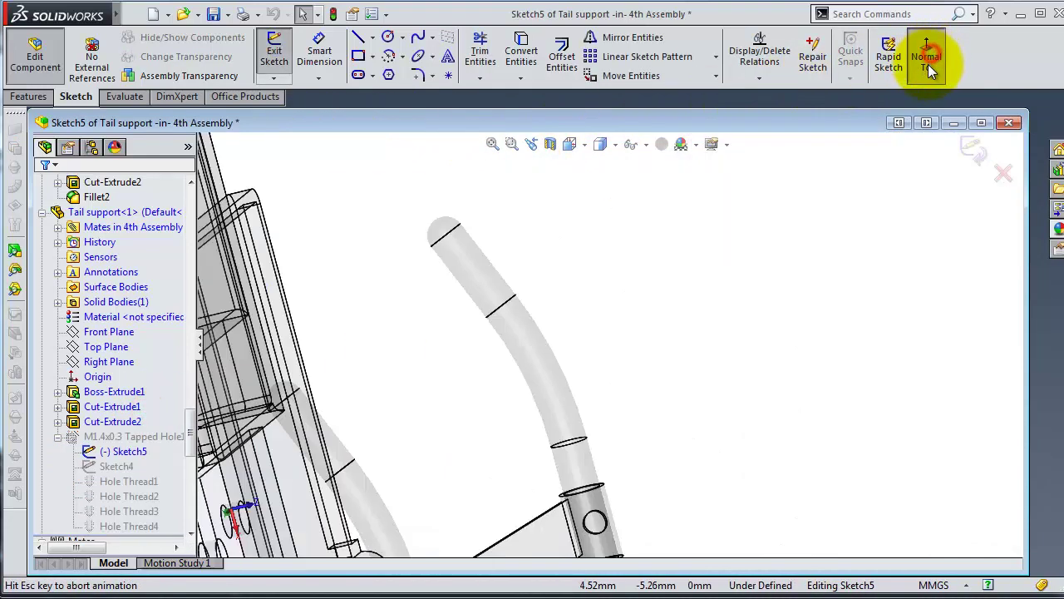
click(980, 123)
scroll(782, 489, down, 2)
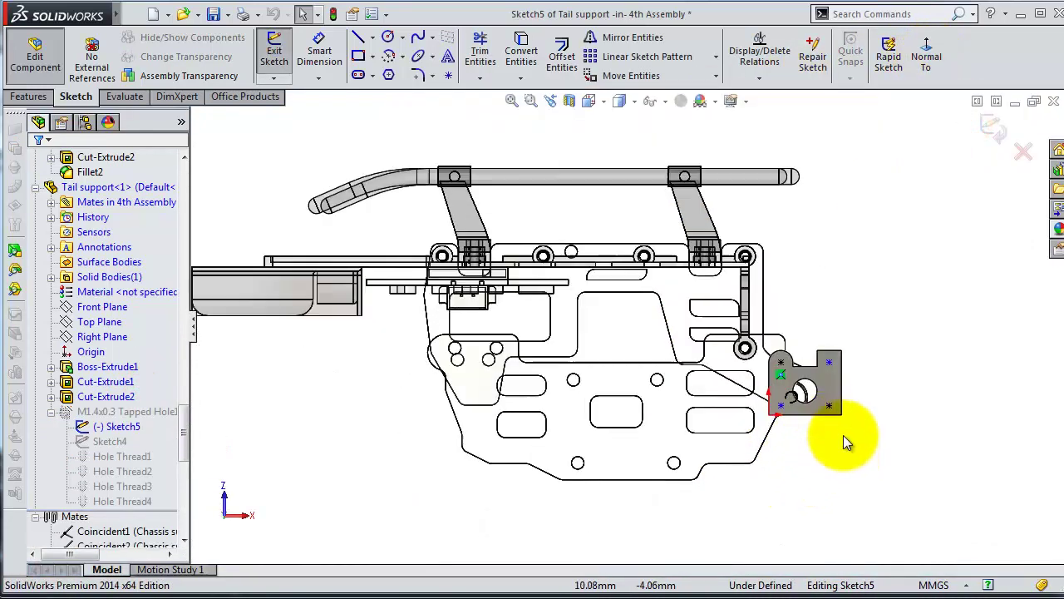
scroll(785, 435, down, 2)
scroll(788, 375, down, 2)
scroll(772, 363, down, 2)
scroll(731, 283, up, 3)
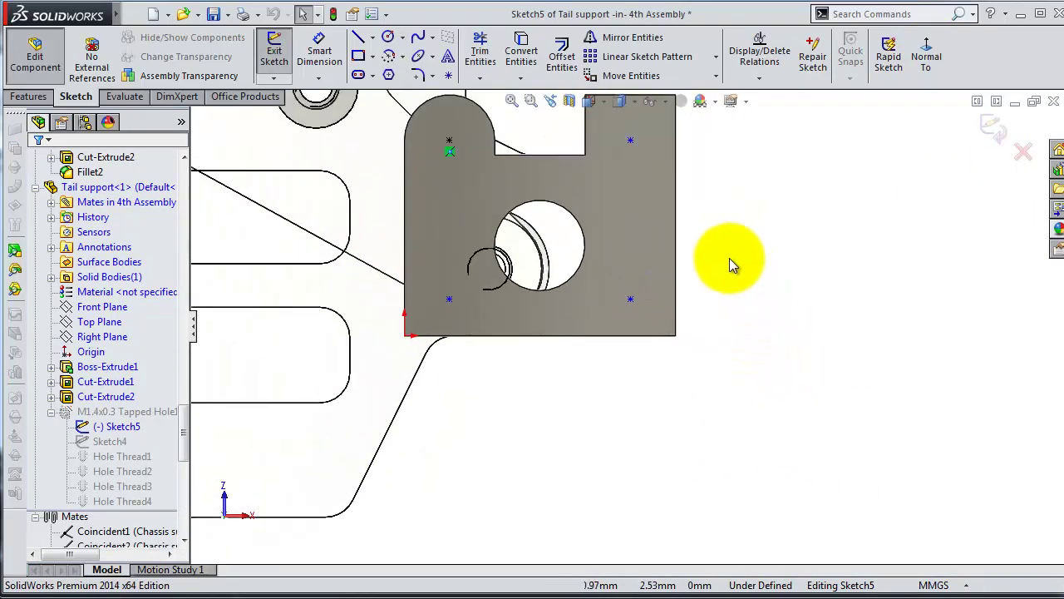
scroll(699, 282, down, 1)
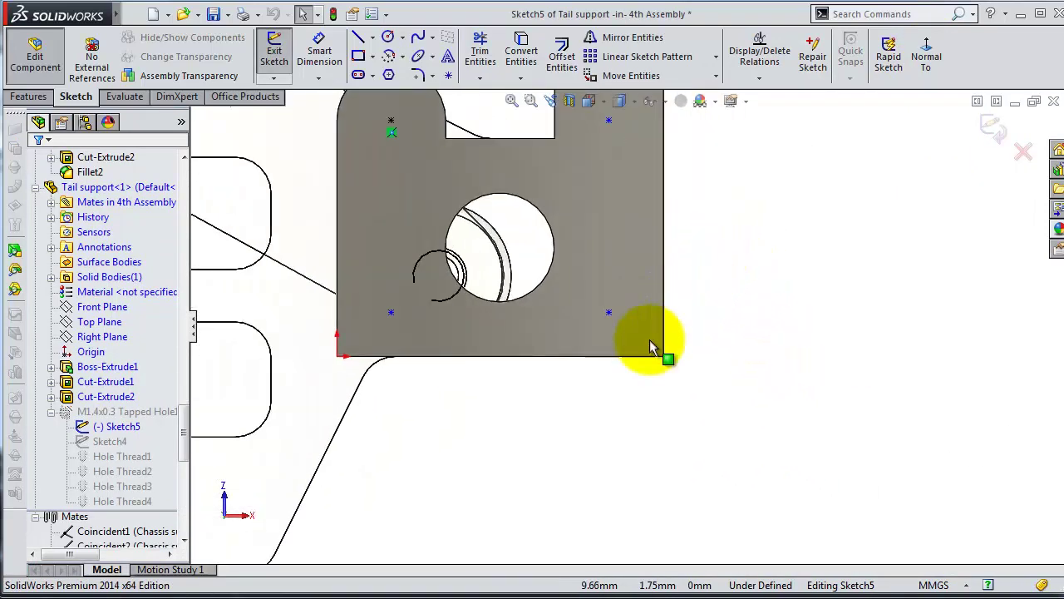
click(392, 313)
click(440, 277)
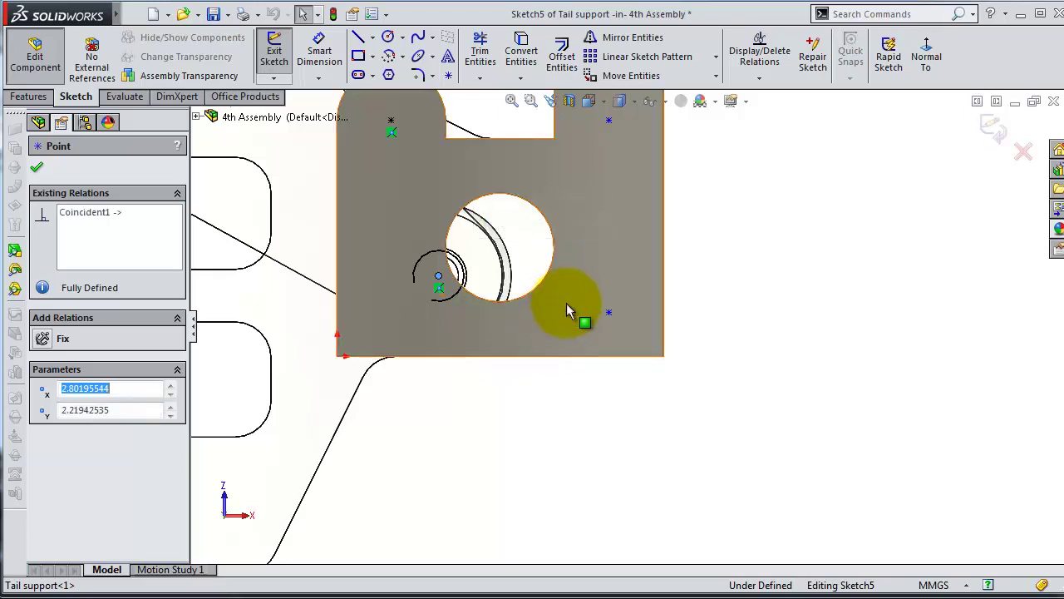
Step: Show hidden lines dashed and snap the lower-right hole point onto its circle centre
mouse_move(742, 331)
middle_down()
mouse_move(730, 330)
mouse_move(679, 183)
middle_up()
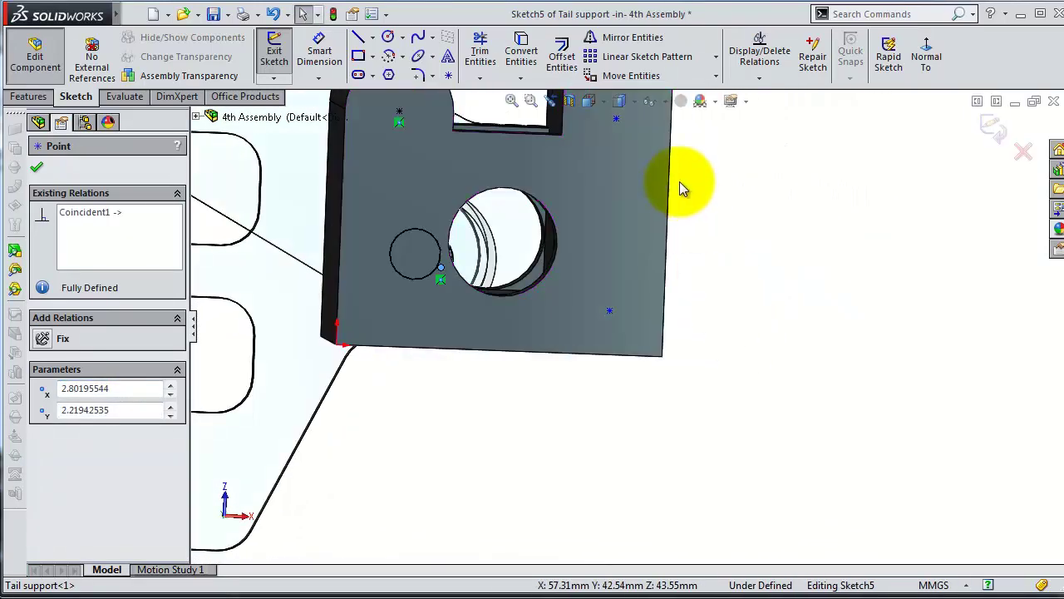
click(642, 104)
click(621, 193)
middle_drag(694, 284, 688, 273)
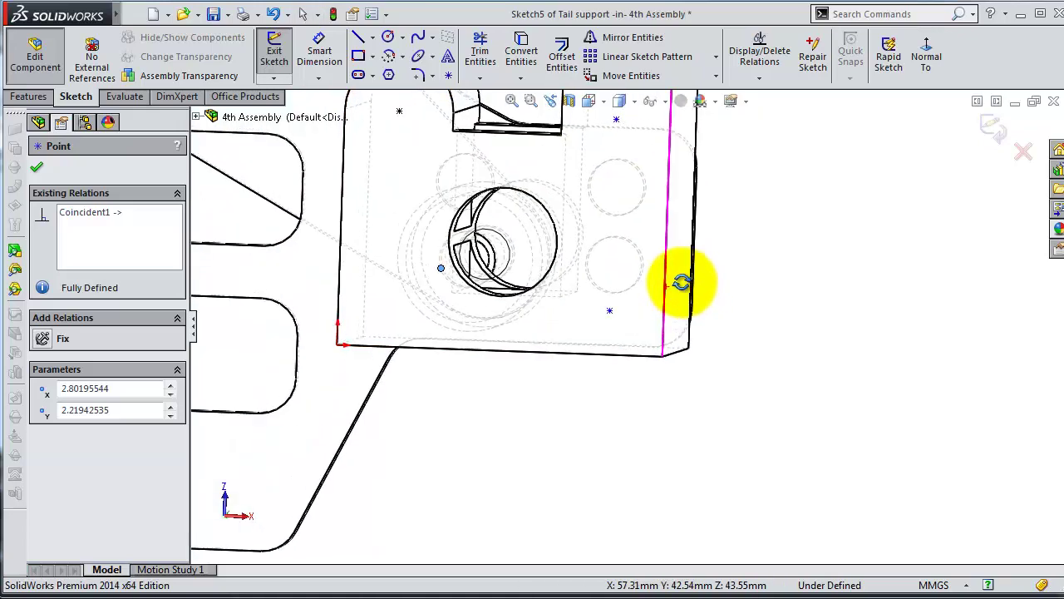
click(925, 57)
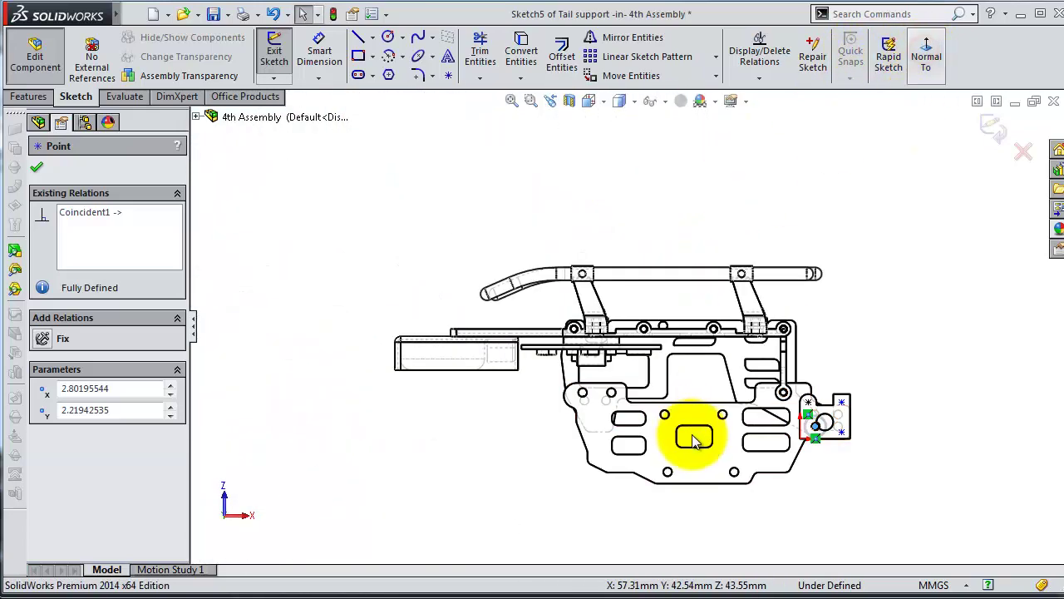
scroll(784, 394, down, 5)
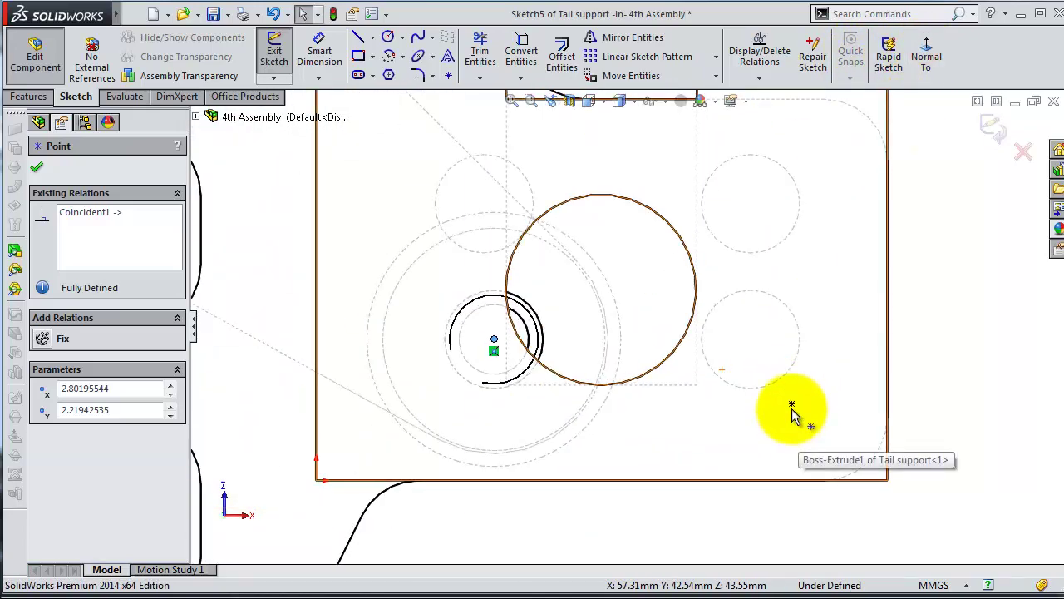
click(791, 405)
scroll(754, 343, up, 1)
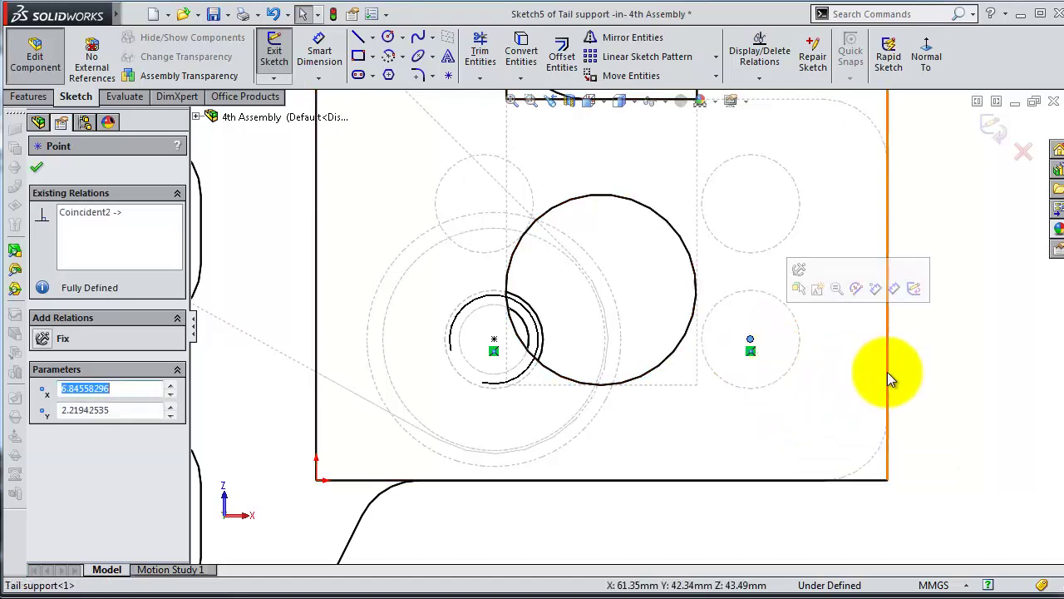
scroll(881, 370, up, 1)
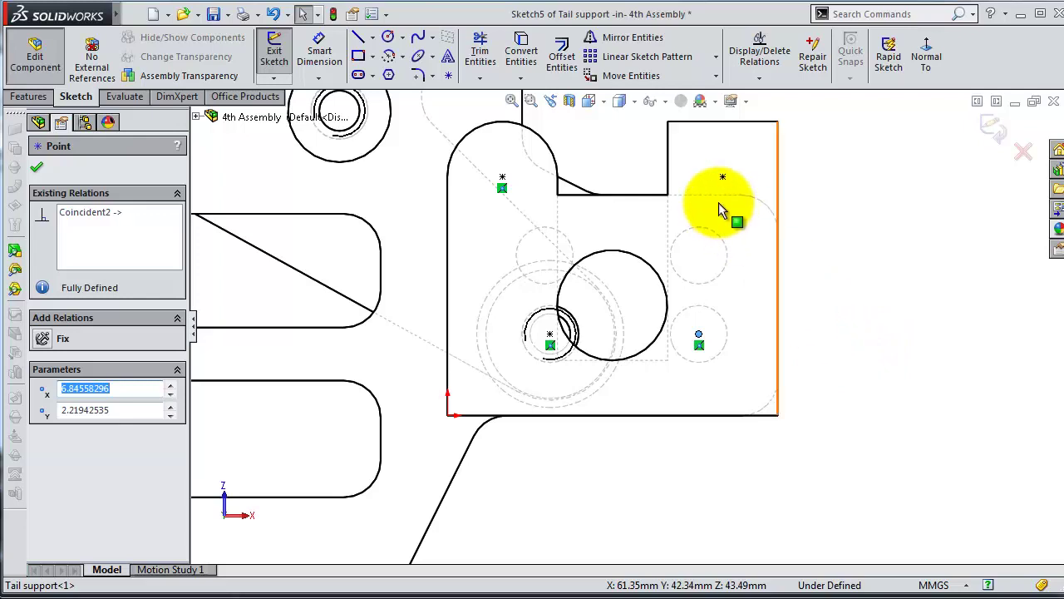
Step: Move the upper-right and upper-left hole points onto the dashed circle centres, restore shaded display, exit sketch
drag(723, 177, 703, 257)
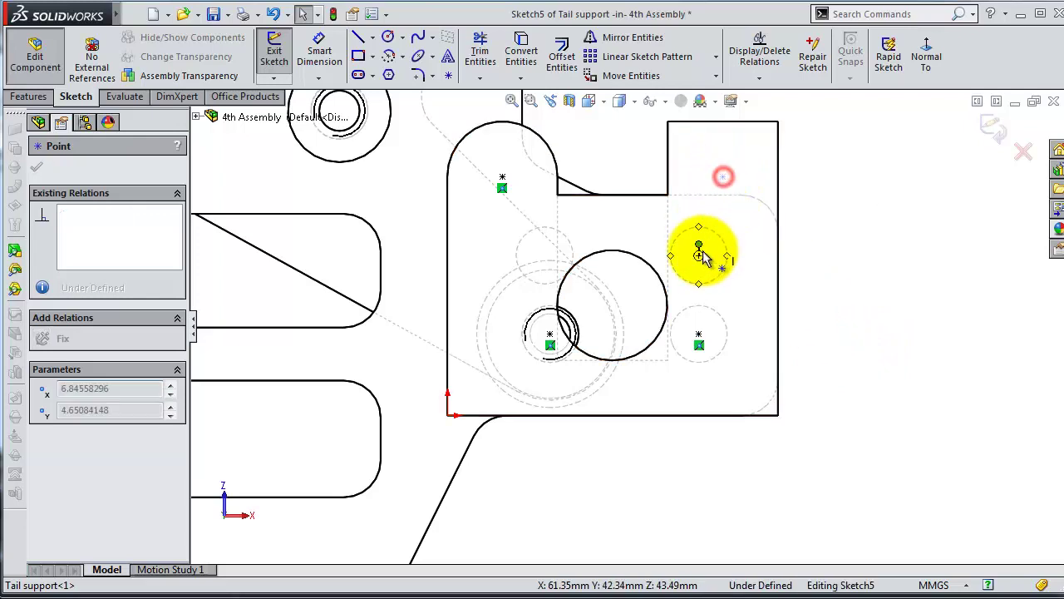
mouse_move(503, 179)
mouse_down()
mouse_move(539, 258)
mouse_move(503, 178)
mouse_move(492, 190)
mouse_up()
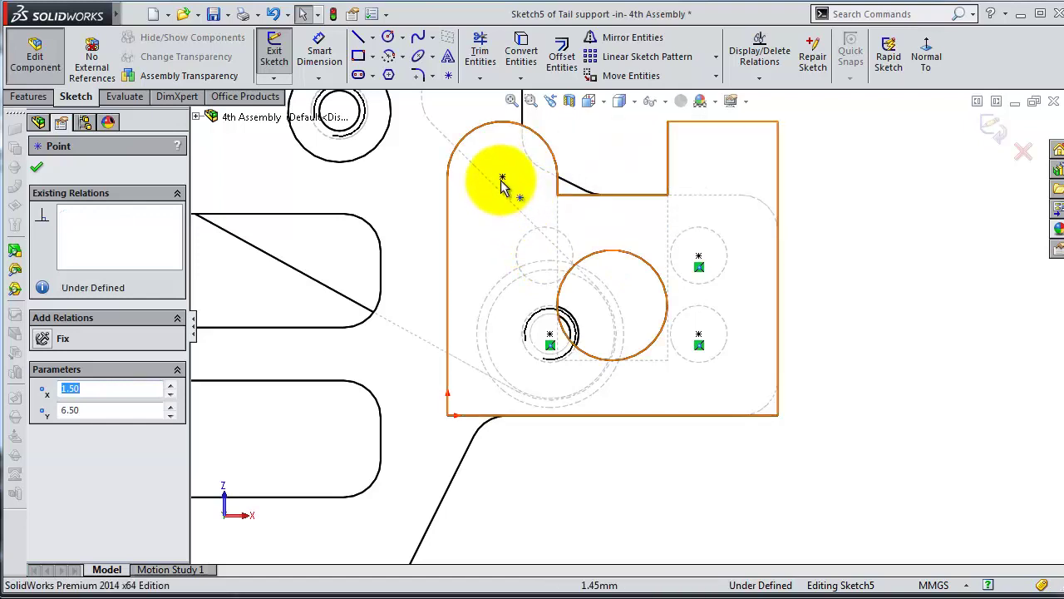
mouse_move(502, 178)
mouse_down()
mouse_move(550, 264)
mouse_move(545, 256)
mouse_up()
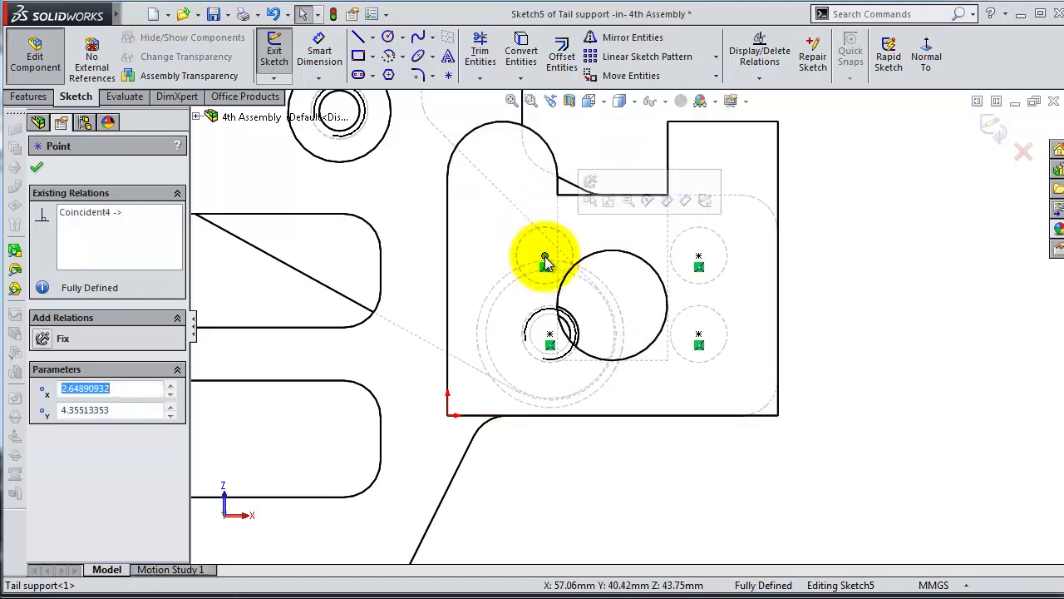
key(z)
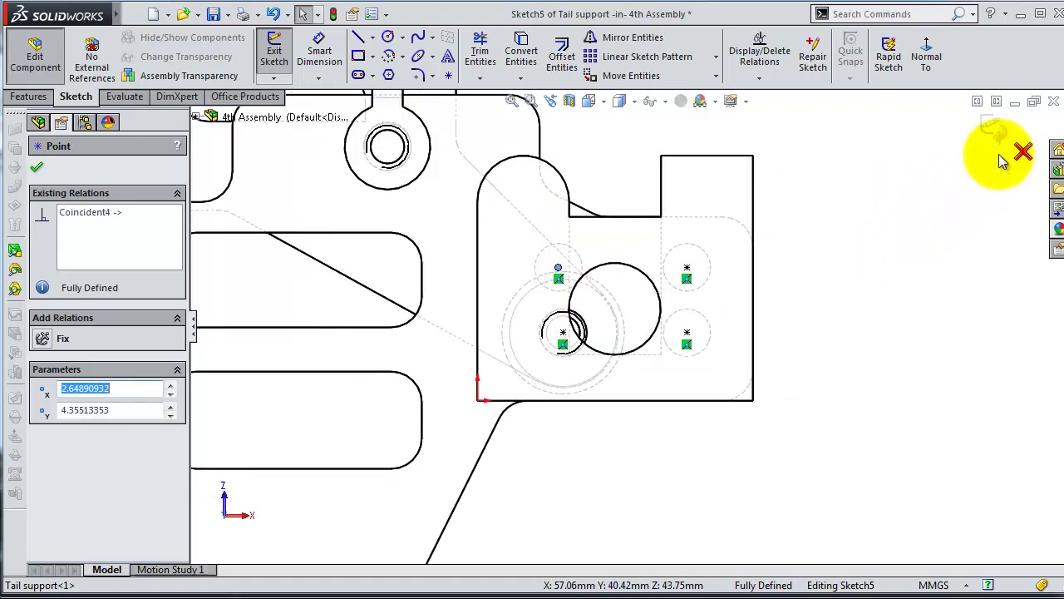
click(630, 106)
click(625, 130)
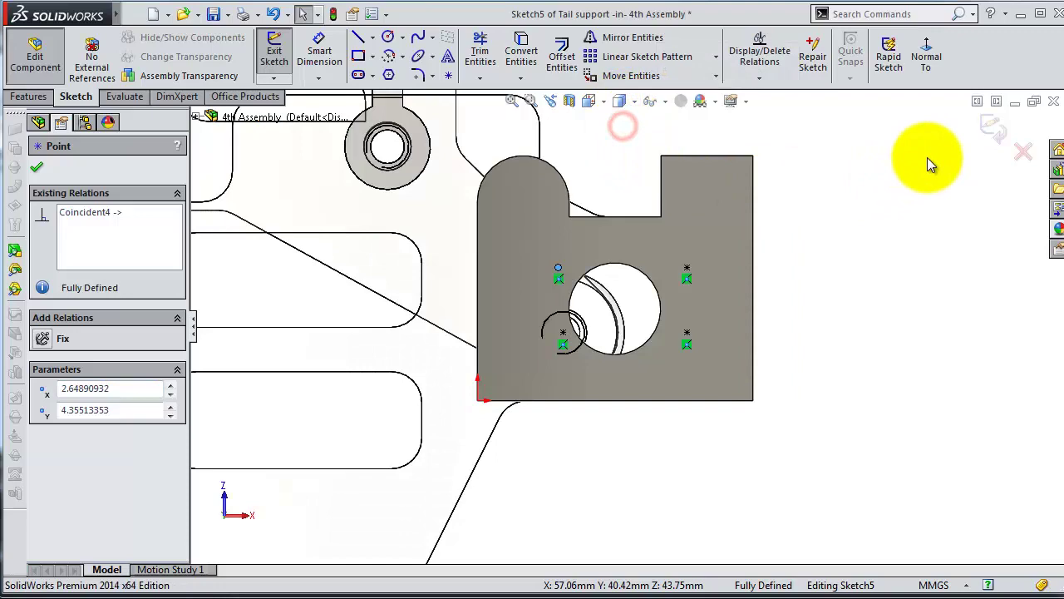
click(990, 128)
Step: Delete the Cut-Extrude2 round hole feature from the Tail support
middle_drag(831, 293, 784, 308)
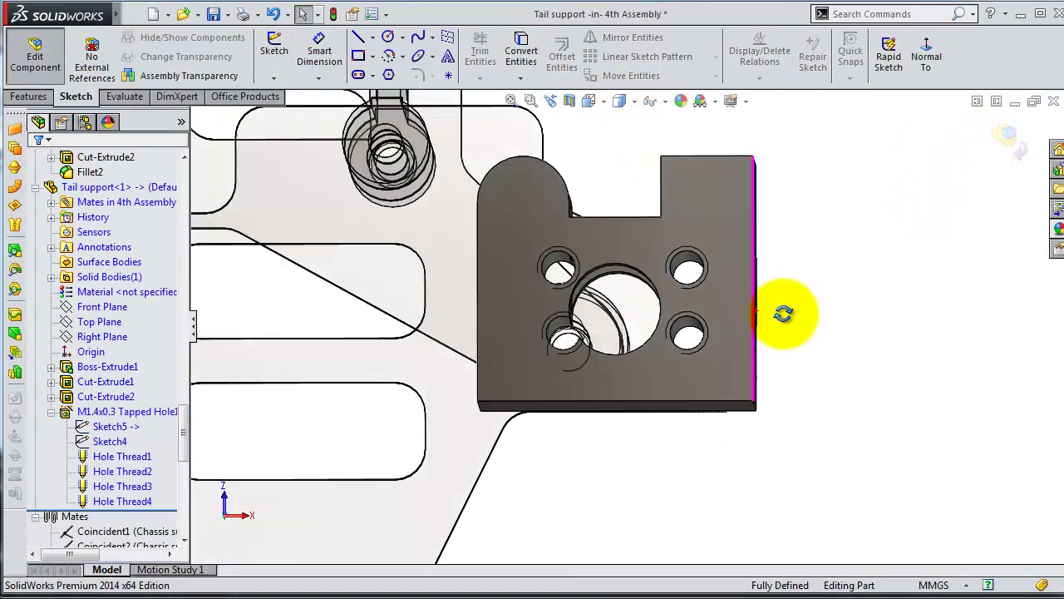
click(108, 396)
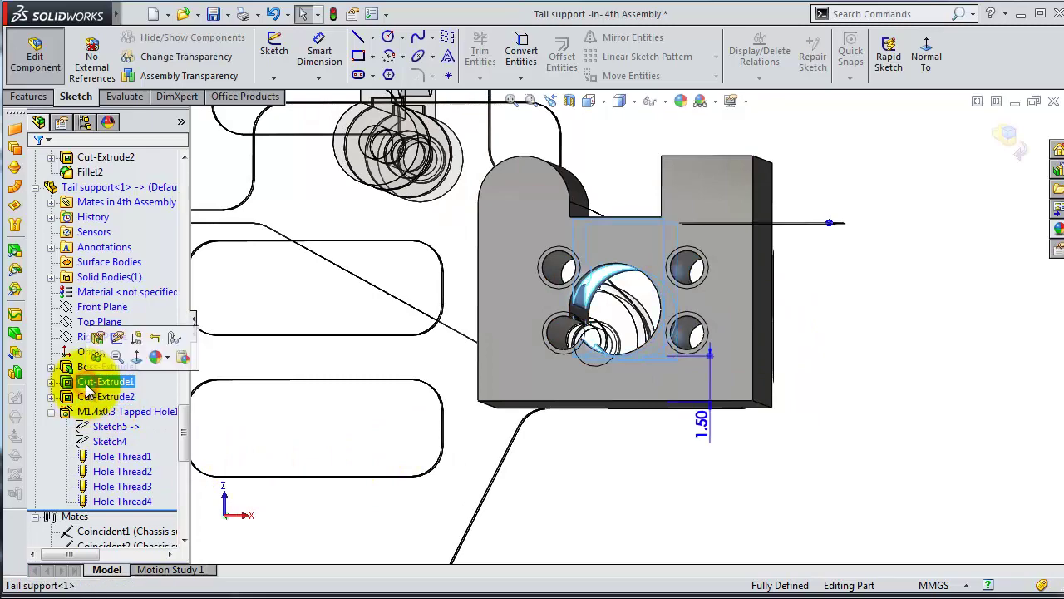
mouse_move(687, 421)
middle_down()
mouse_move(690, 435)
mouse_move(670, 429)
mouse_move(646, 506)
mouse_move(676, 582)
mouse_move(665, 570)
middle_up()
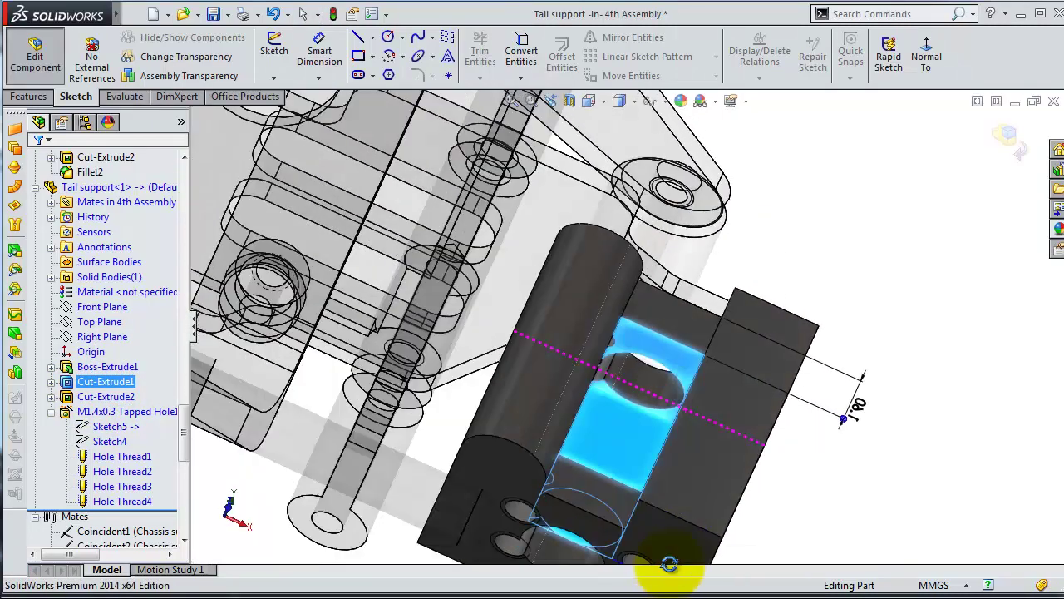
click(52, 381)
click(105, 397)
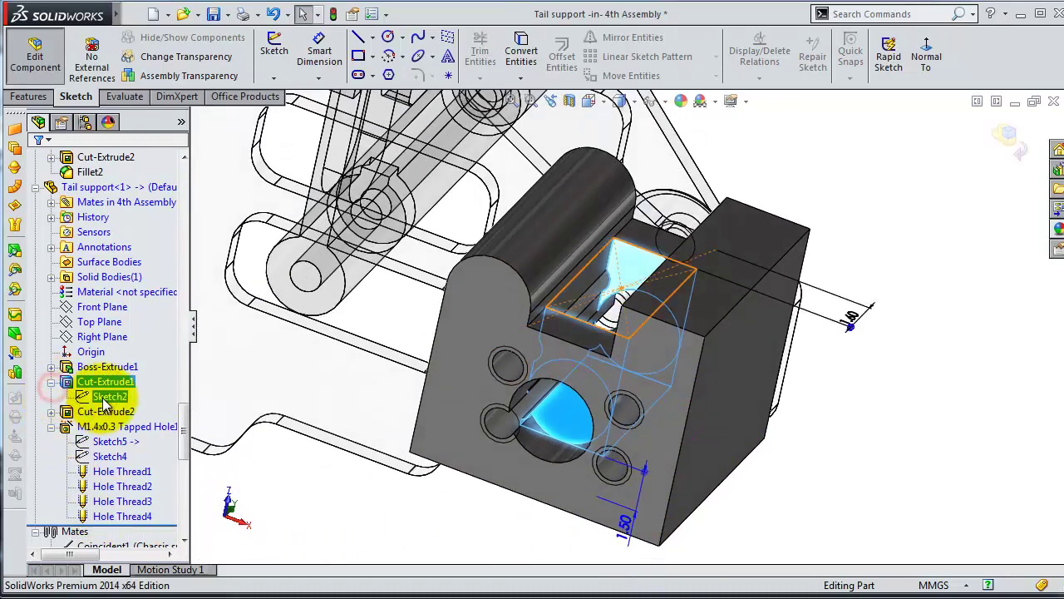
mouse_move(488, 422)
middle_down()
mouse_move(577, 373)
mouse_move(584, 352)
middle_up()
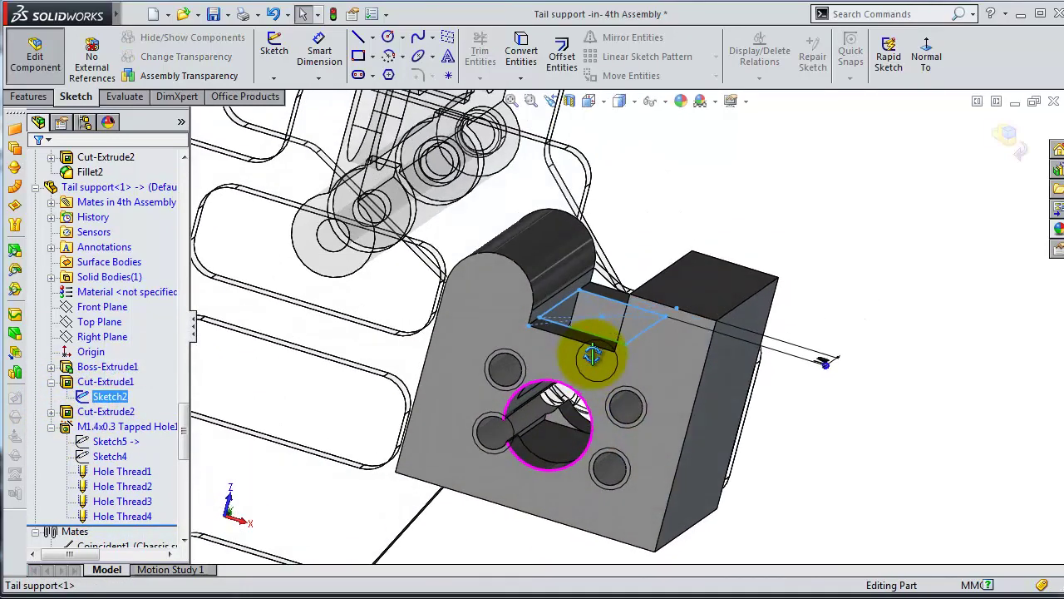
click(51, 411)
click(146, 442)
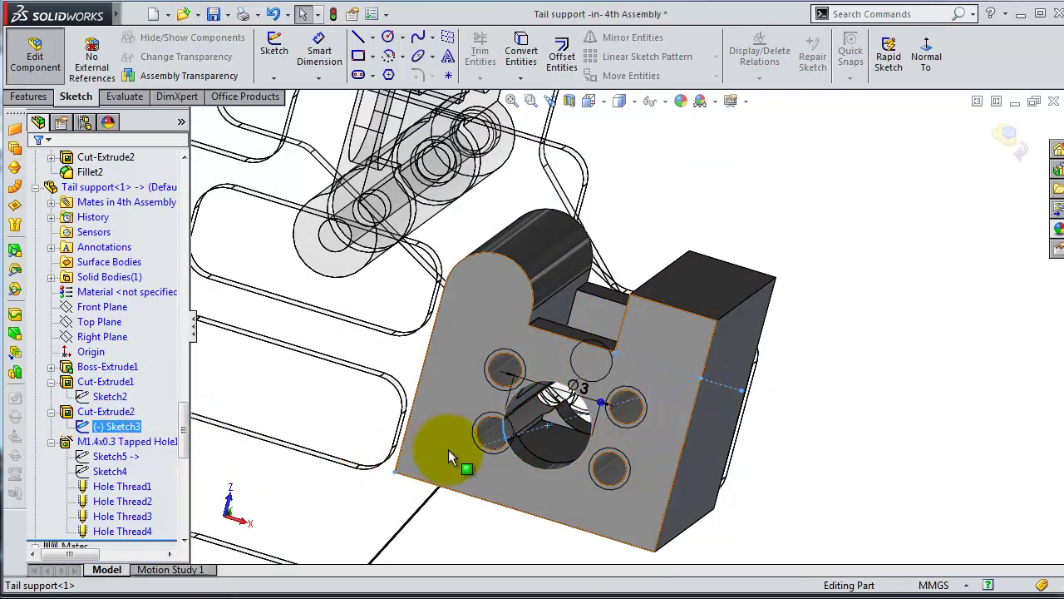
click(123, 413)
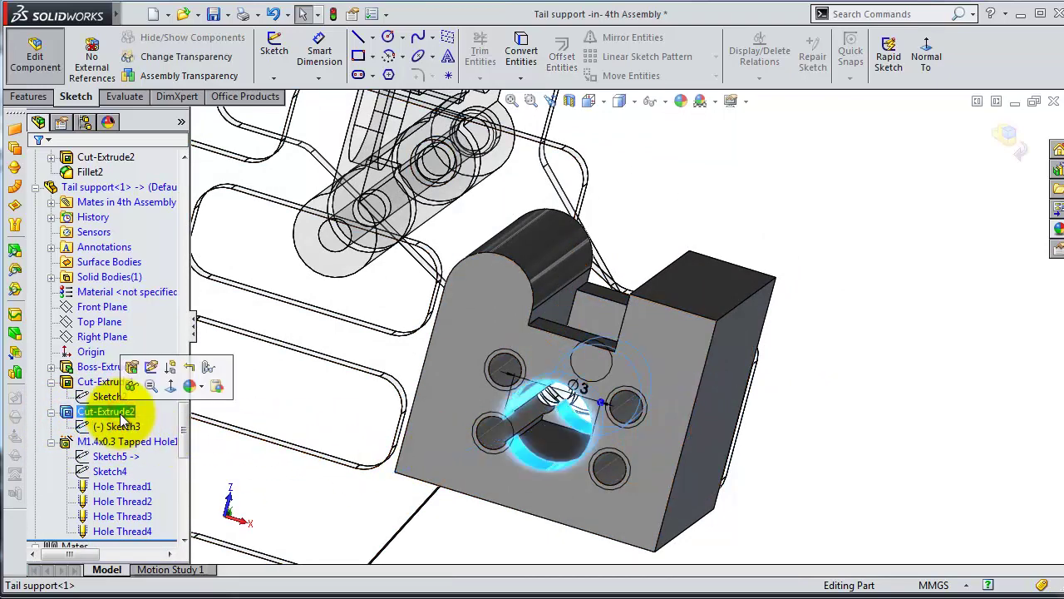
right_click(125, 418)
click(158, 517)
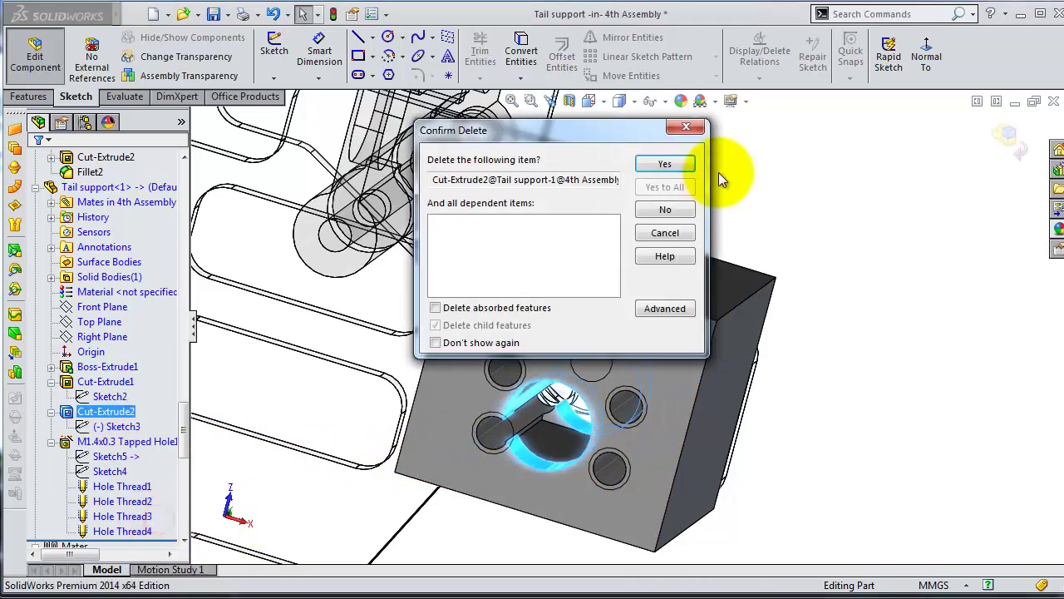
click(665, 165)
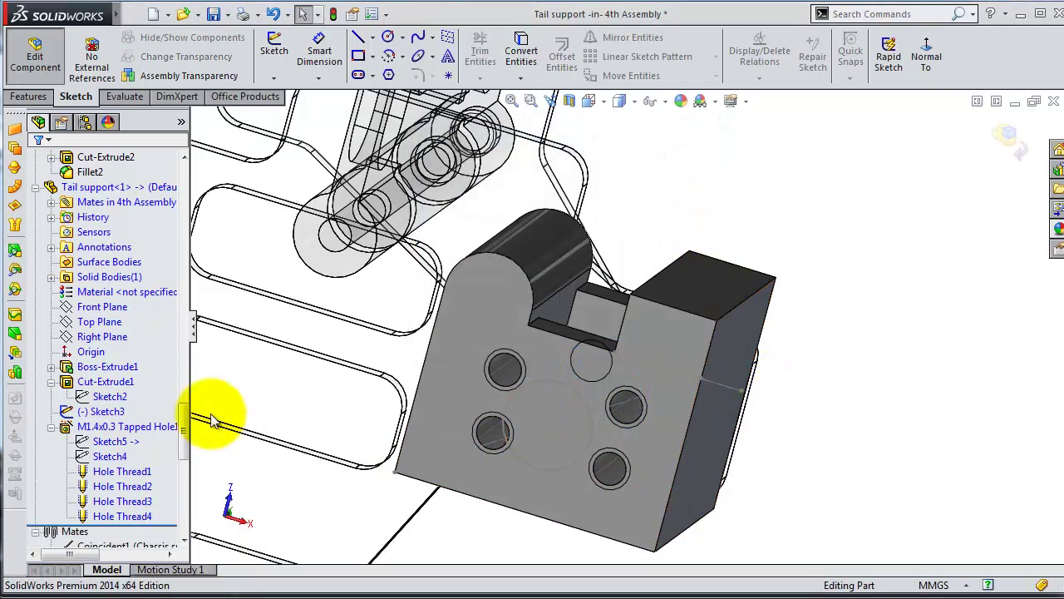
Step: Delete the leftover Sketch3
click(113, 413)
right_click(112, 413)
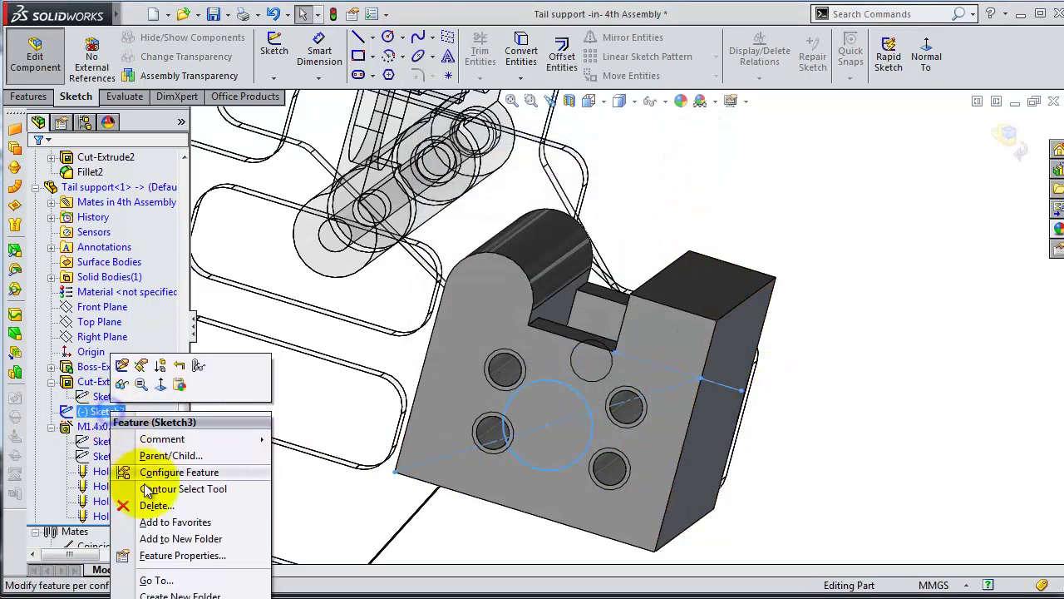
click(145, 507)
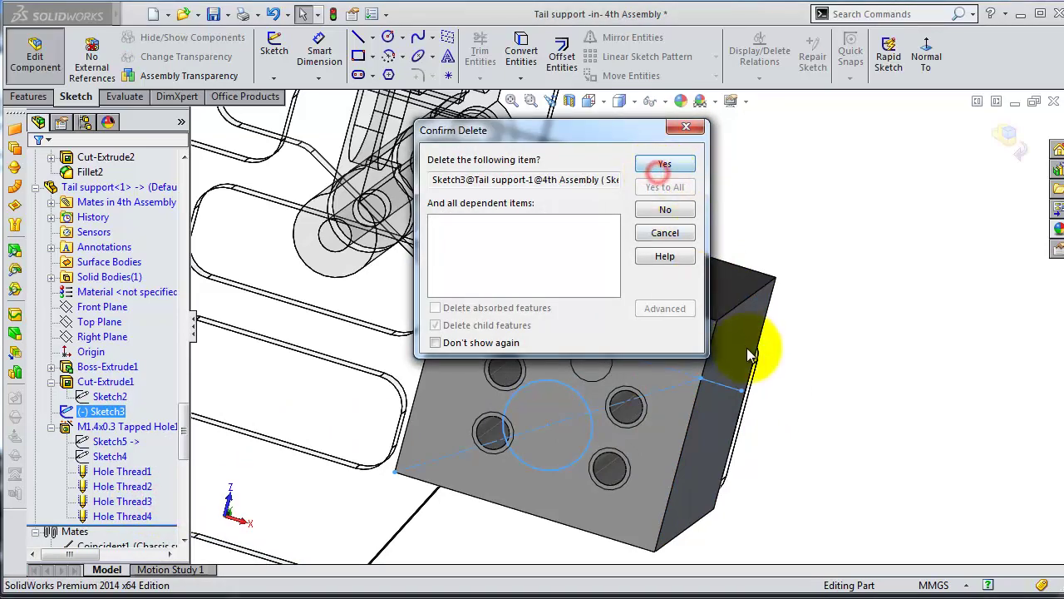
click(675, 165)
mouse_move(735, 257)
middle_down()
mouse_move(713, 185)
mouse_move(724, 100)
mouse_move(713, 119)
middle_up()
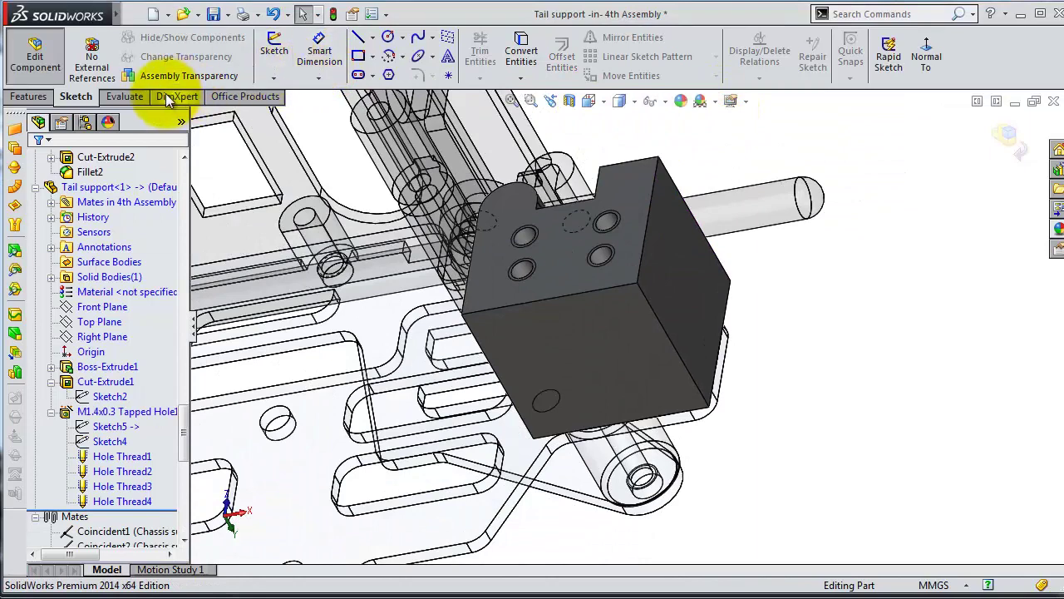
Step: Apply a 1 mm fillet to one edge of the Tail support block
click(28, 97)
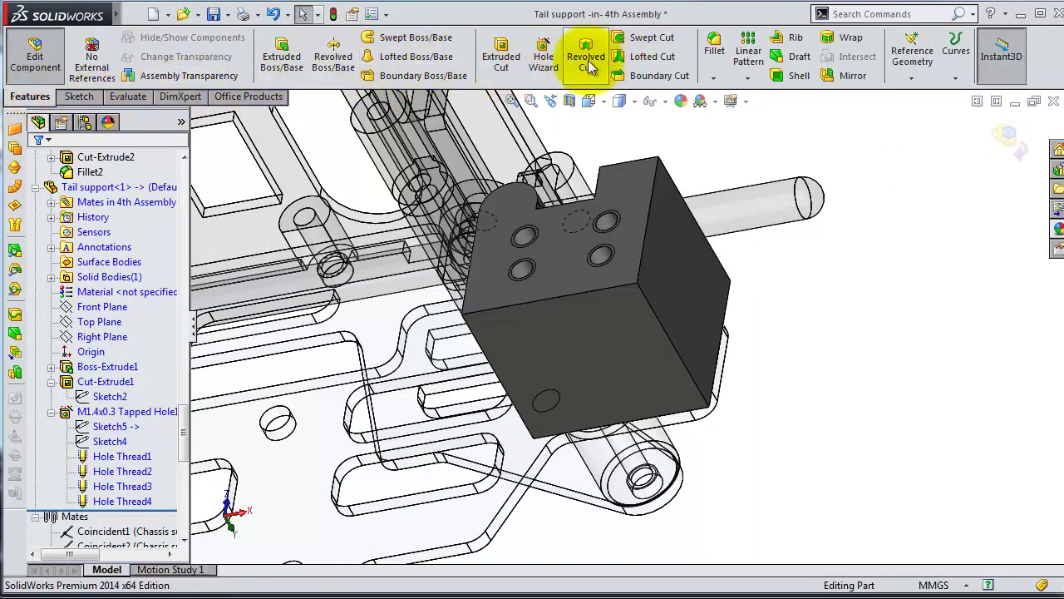
click(715, 46)
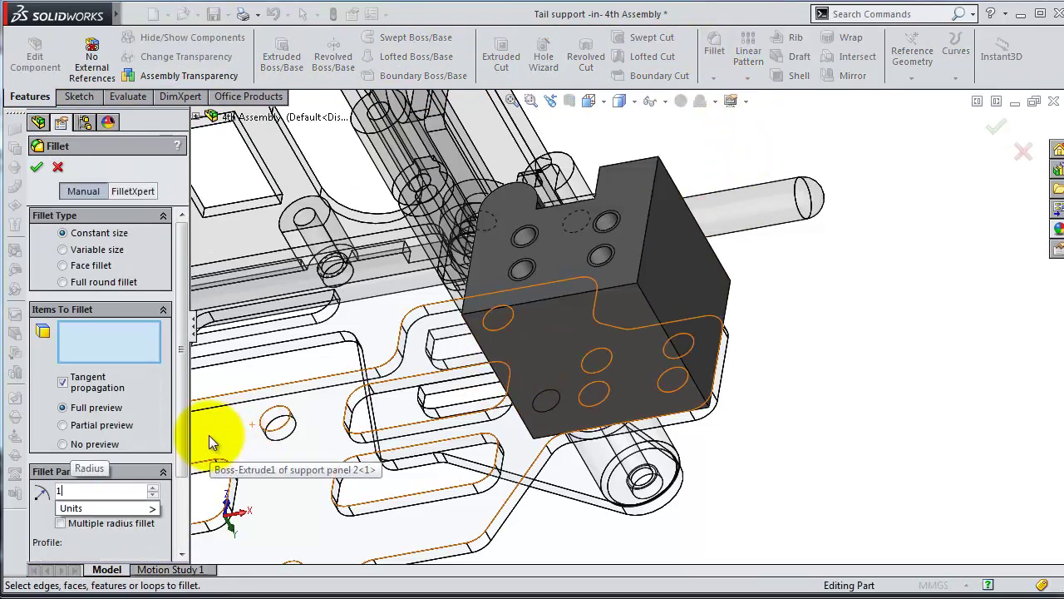
click(665, 334)
mouse_move(751, 385)
middle_down()
mouse_move(658, 126)
mouse_move(668, 103)
mouse_move(674, 112)
middle_up()
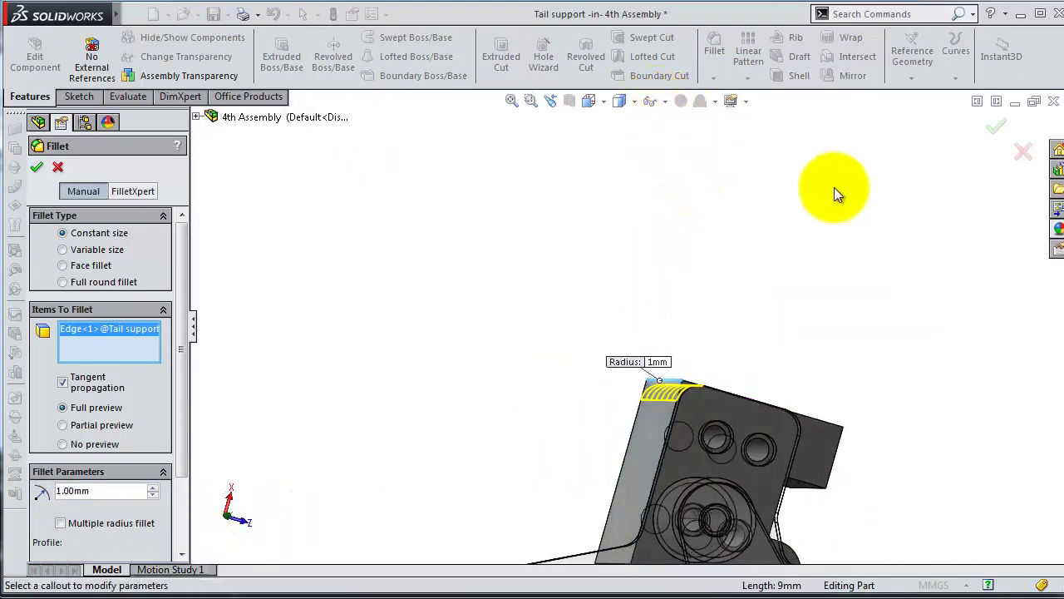
click(993, 132)
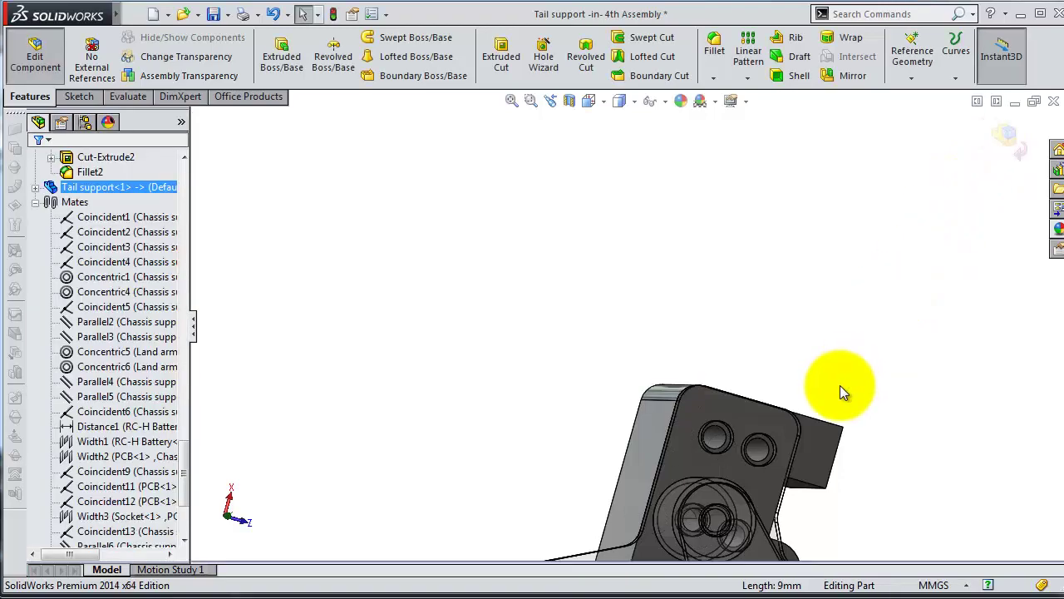
mouse_move(841, 387)
middle_down()
mouse_move(820, 368)
mouse_move(790, 405)
mouse_move(778, 379)
mouse_move(820, 535)
mouse_move(825, 331)
mouse_move(820, 398)
mouse_move(889, 368)
mouse_move(682, 135)
middle_up()
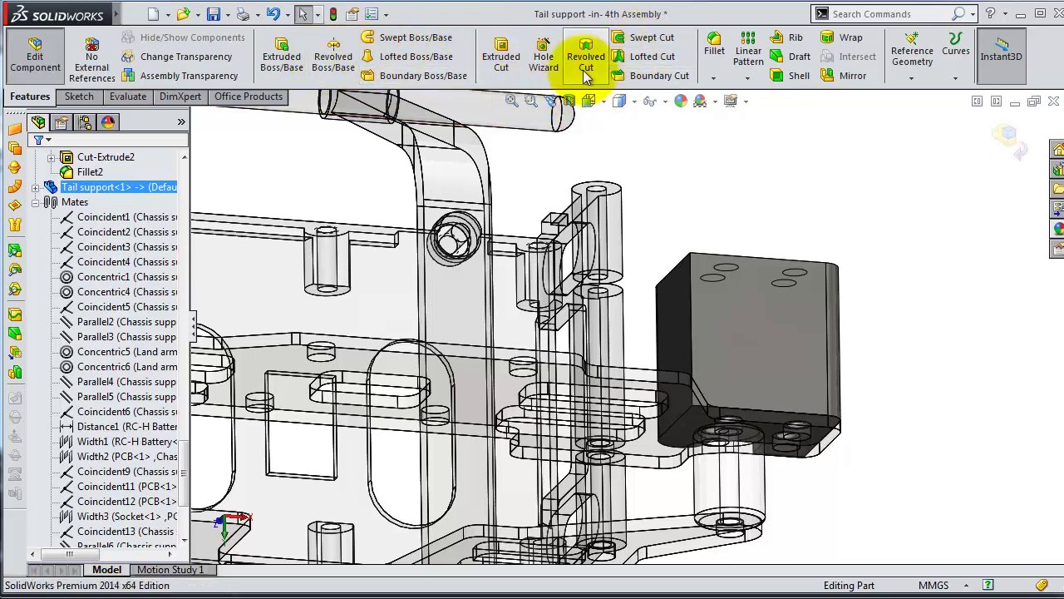
Step: Add a second 1 mm fillet on two opposite vertical edges of the block
click(715, 46)
click(693, 301)
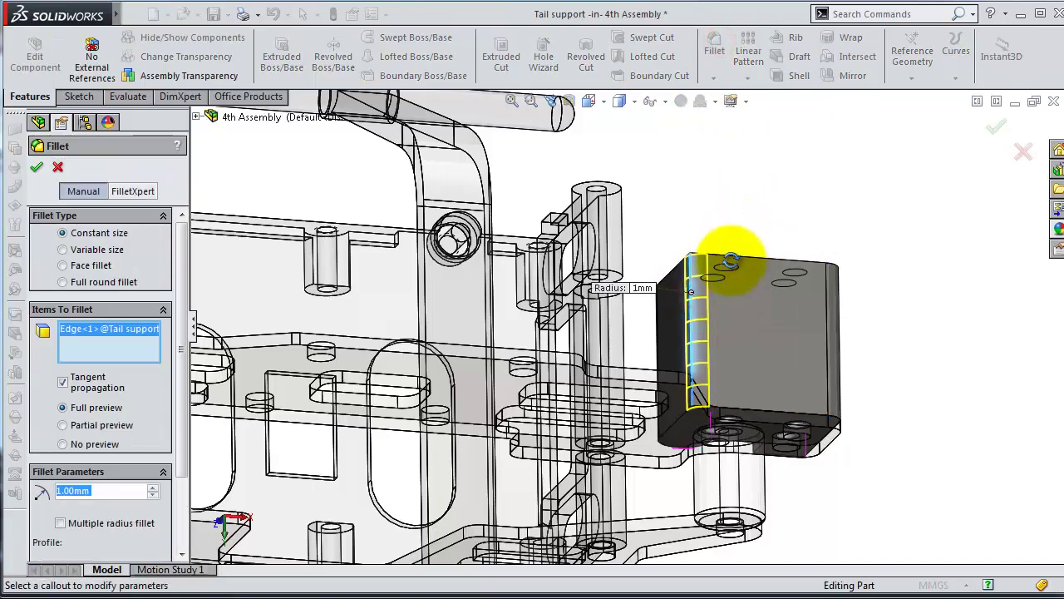
mouse_move(732, 257)
middle_down()
mouse_move(741, 340)
mouse_move(613, 316)
mouse_move(590, 347)
mouse_move(589, 373)
mouse_move(821, 339)
middle_up()
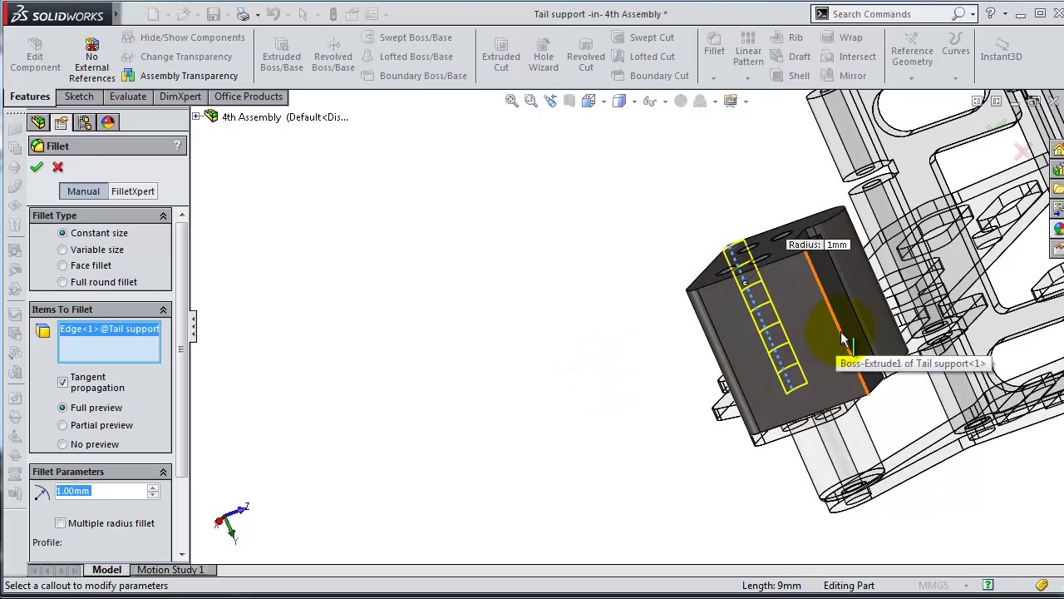
click(844, 339)
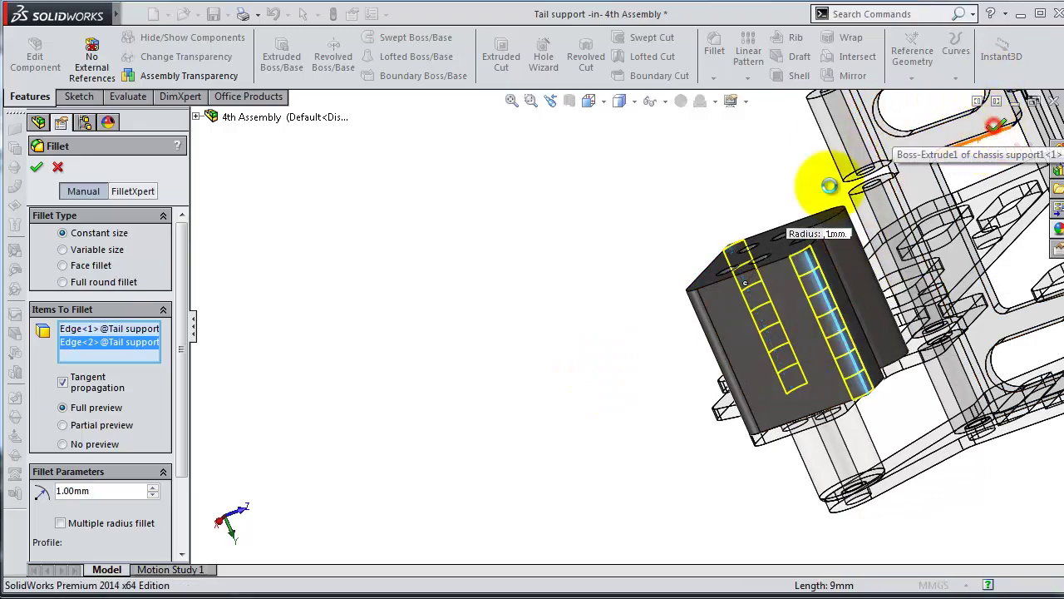
key(Return)
mouse_move(570, 369)
middle_down()
mouse_move(677, 351)
mouse_move(707, 278)
mouse_move(684, 379)
mouse_move(703, 304)
mouse_move(618, 181)
mouse_move(718, 161)
mouse_move(714, 153)
mouse_move(615, 234)
mouse_move(683, 313)
mouse_move(749, 349)
middle_up()
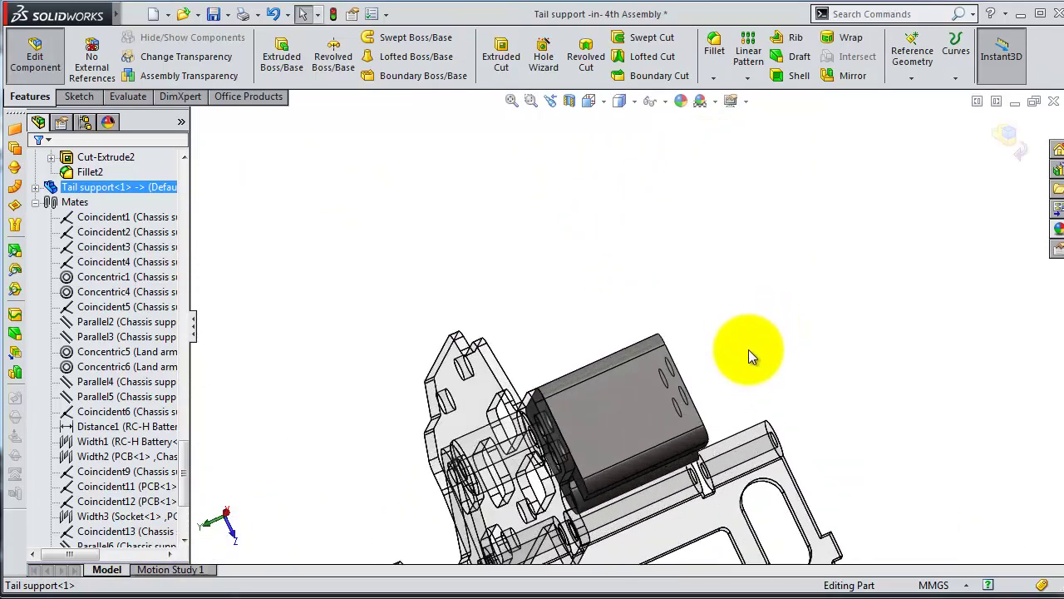
Step: Sketch on the block's top face with a diagonal centerline between opposite corners
click(623, 416)
click(687, 363)
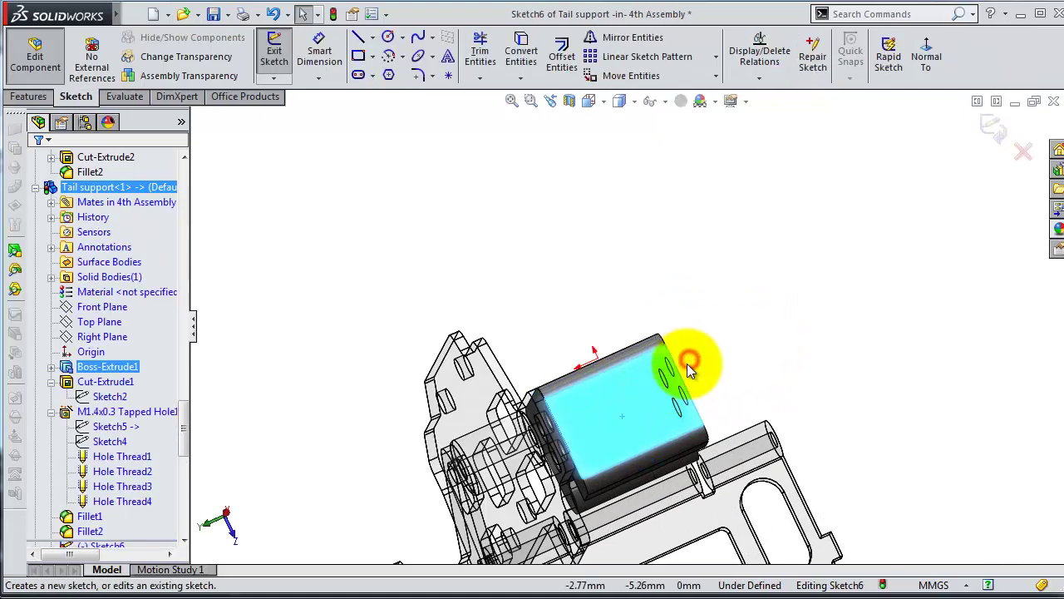
click(924, 71)
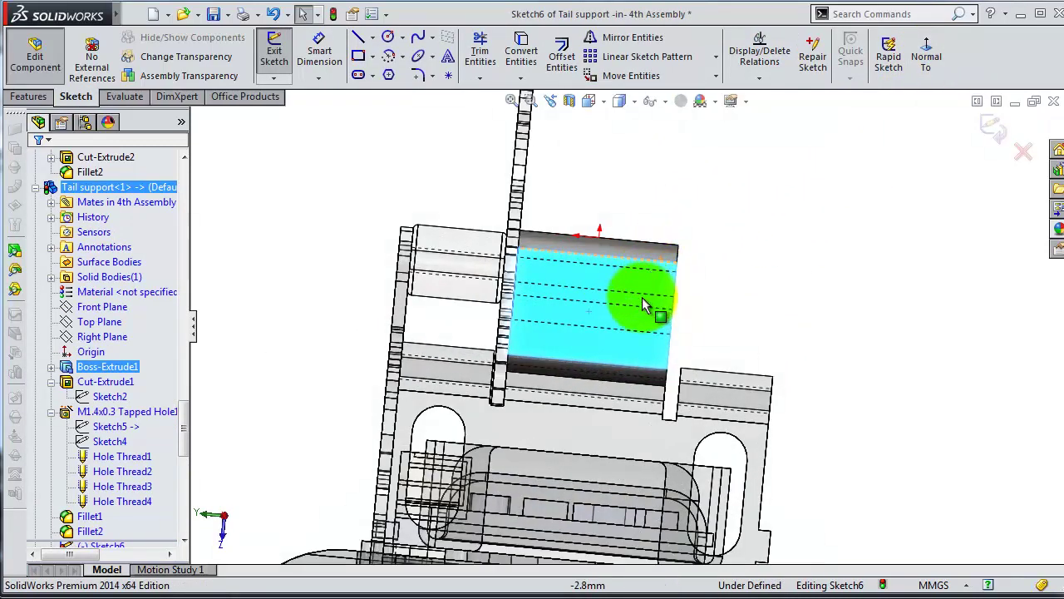
scroll(369, 209, down, 2)
scroll(549, 337, up, 4)
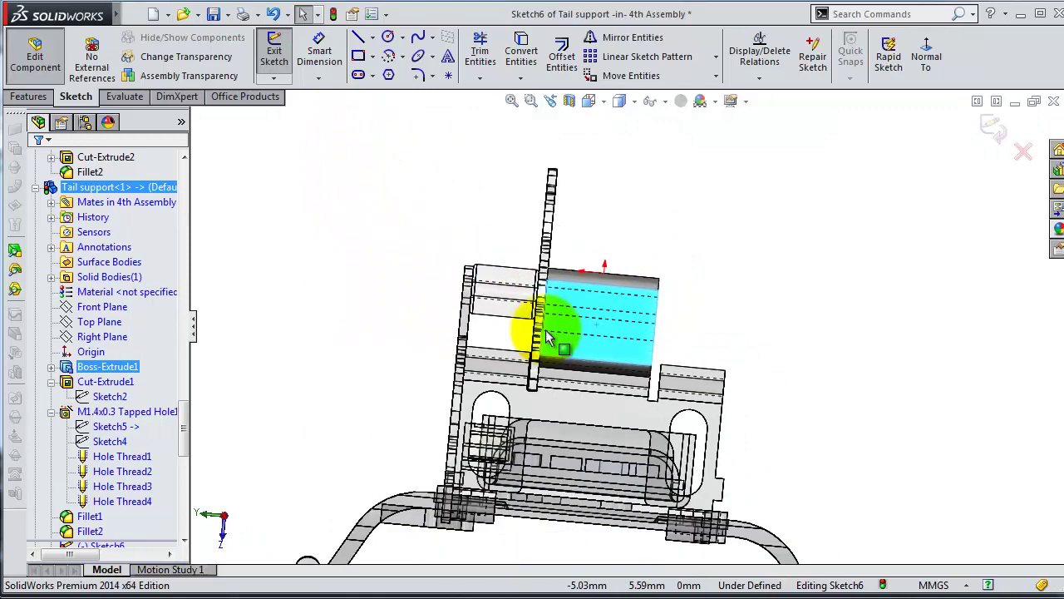
scroll(549, 337, up, 2)
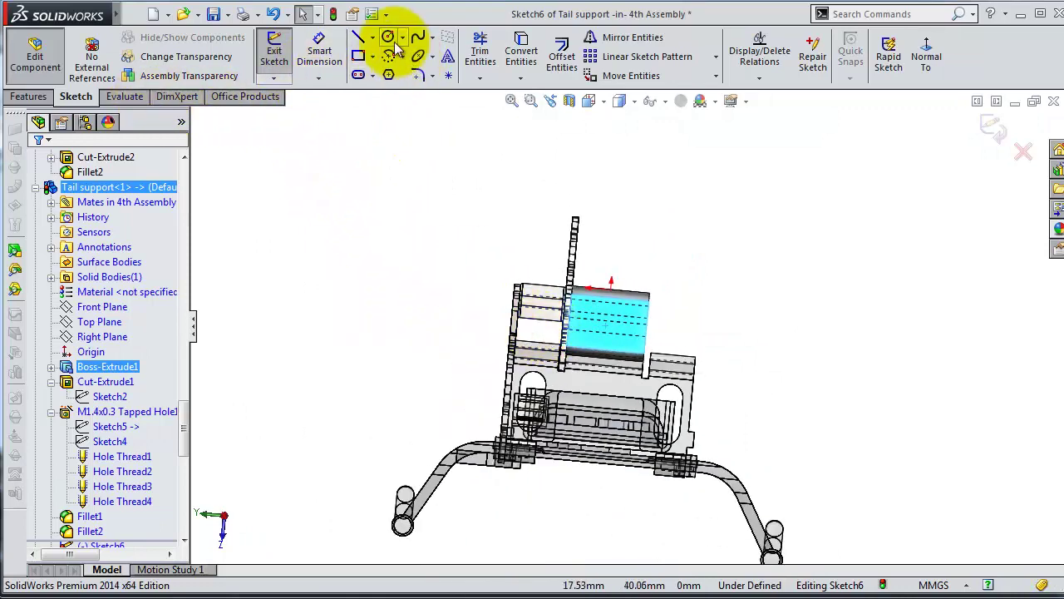
click(401, 73)
scroll(628, 309, down, 1)
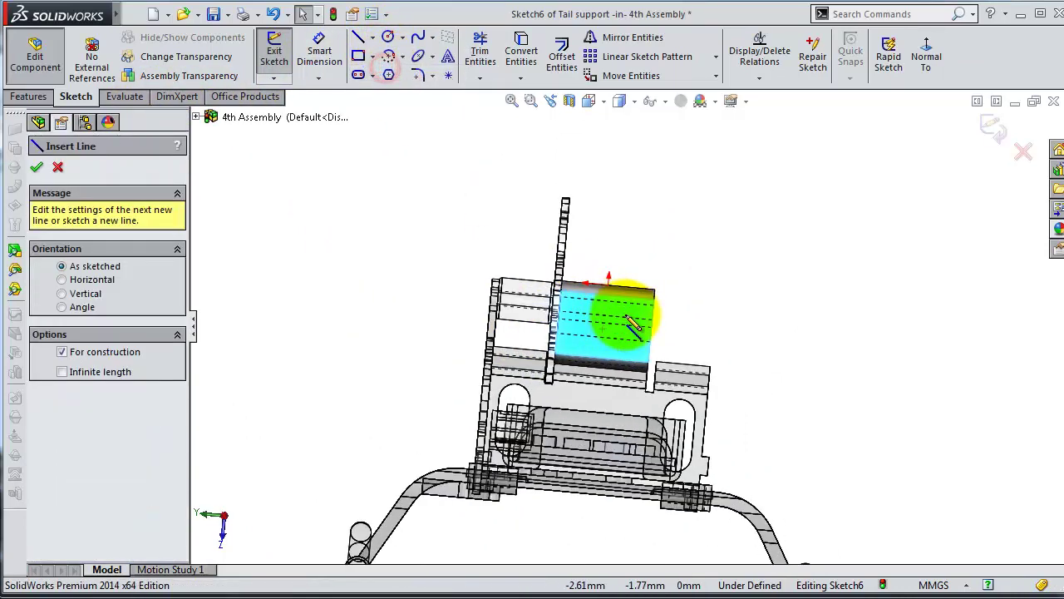
scroll(632, 306, down, 2)
scroll(665, 304, down, 2)
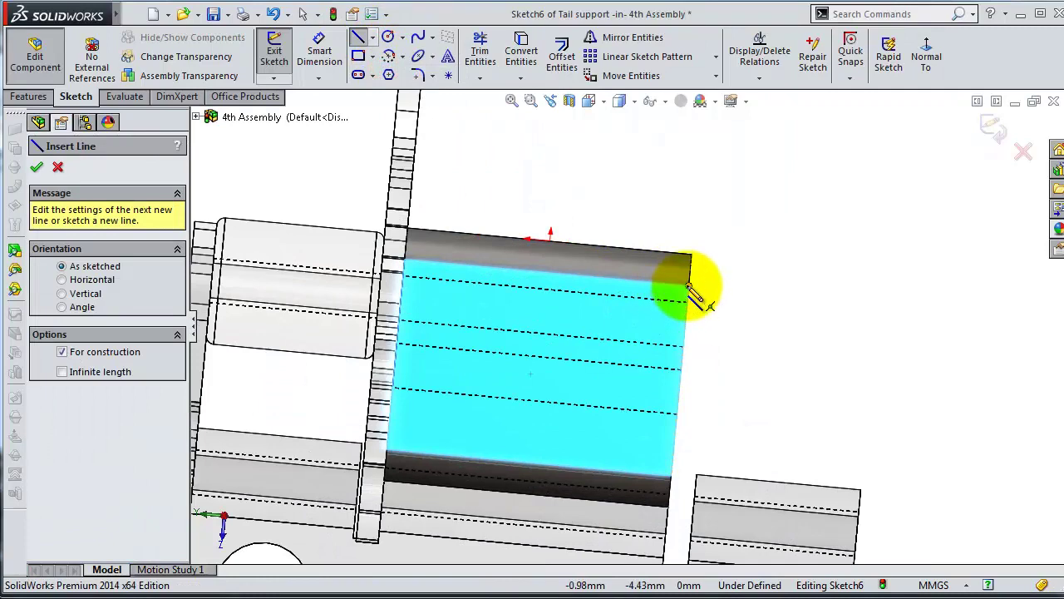
click(687, 286)
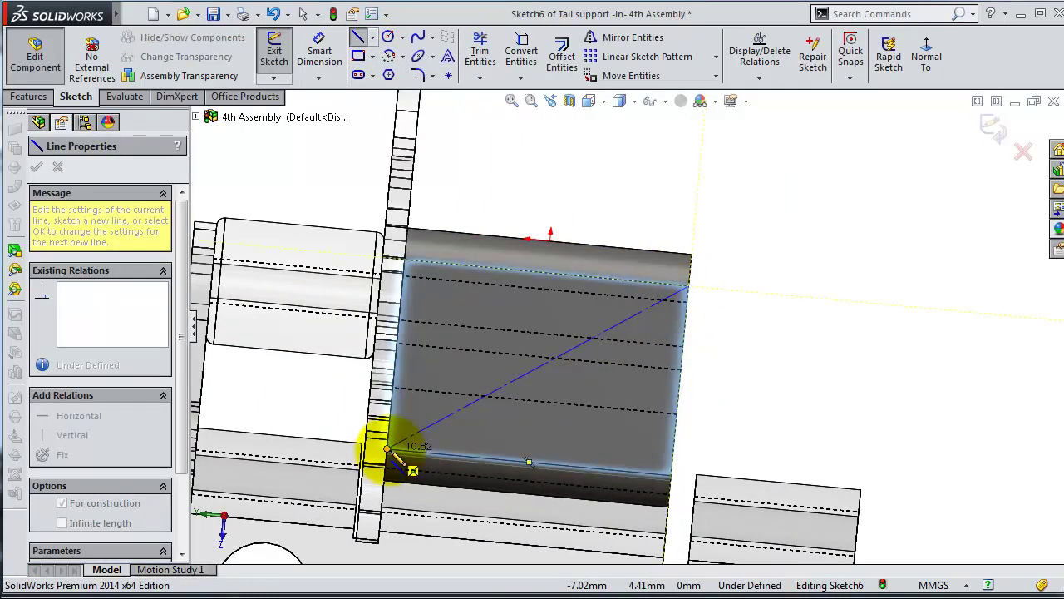
click(387, 450)
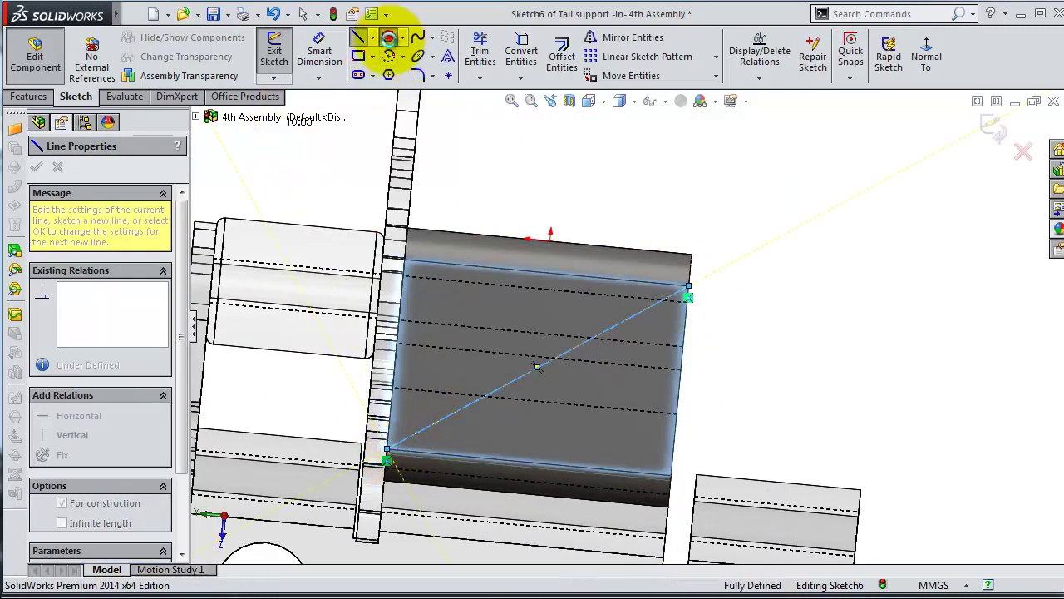
Step: Draw a circle at the diagonal's midpoint and dimension it to Ø3 mm
click(388, 38)
click(538, 364)
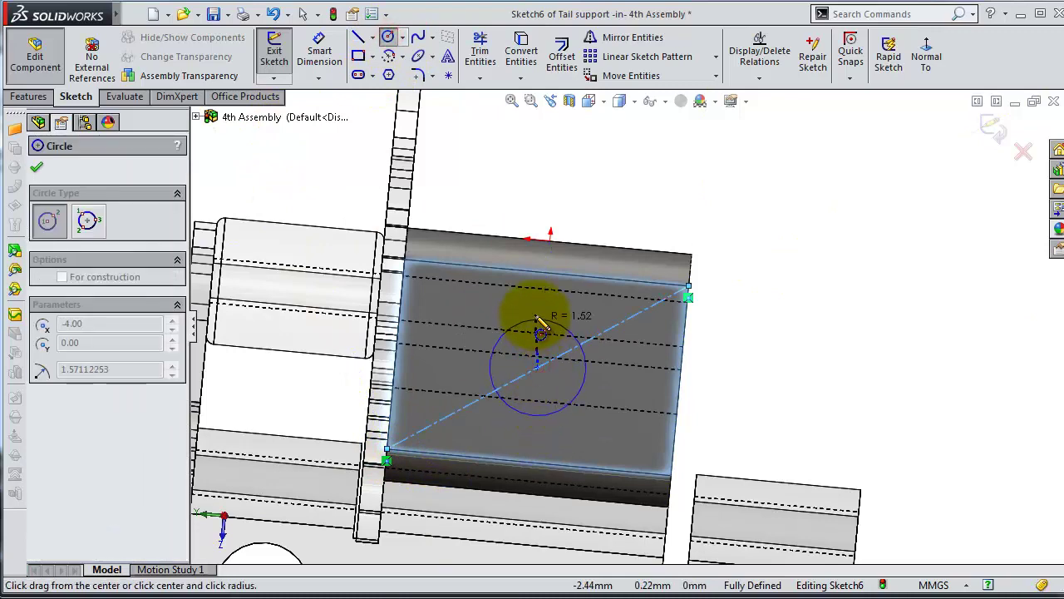
click(541, 308)
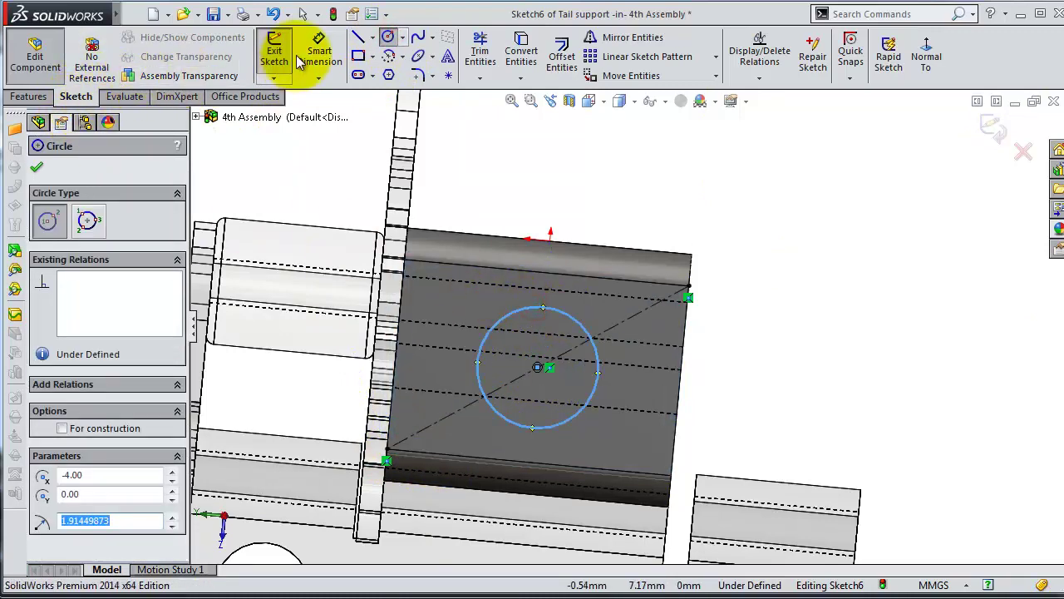
click(316, 51)
click(585, 331)
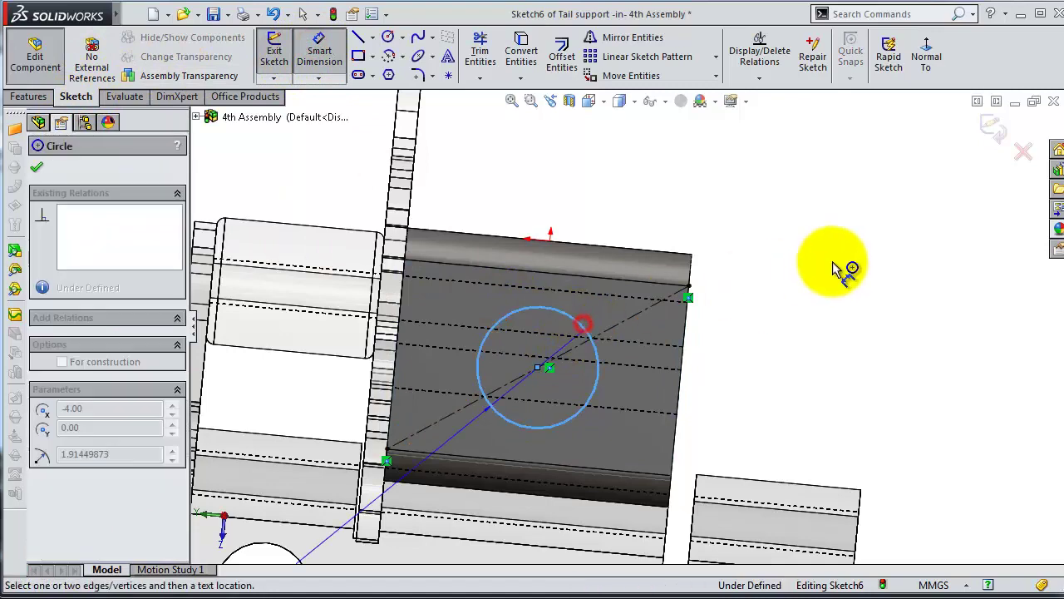
click(852, 254)
key(Return)
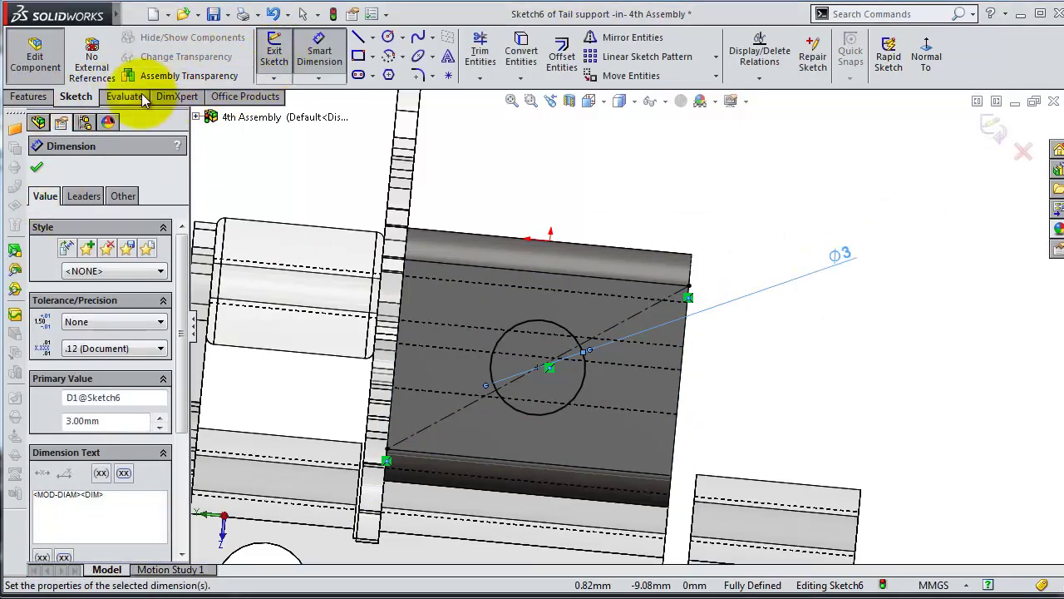
Step: Extrude-cut the Ø3 circle into the block to make the hole
click(30, 96)
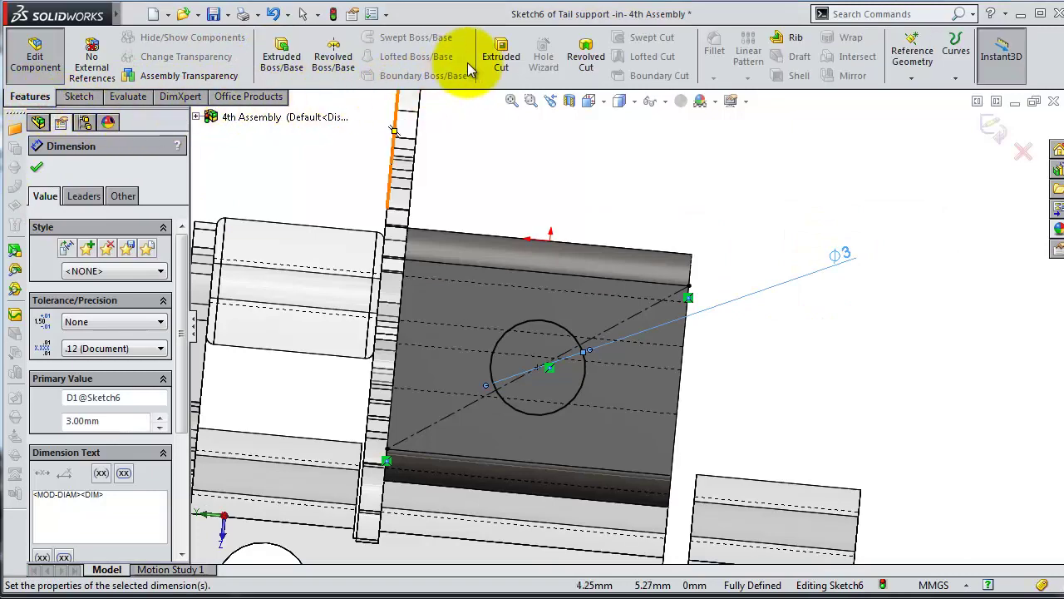
click(523, 80)
middle_drag(618, 250, 547, 325)
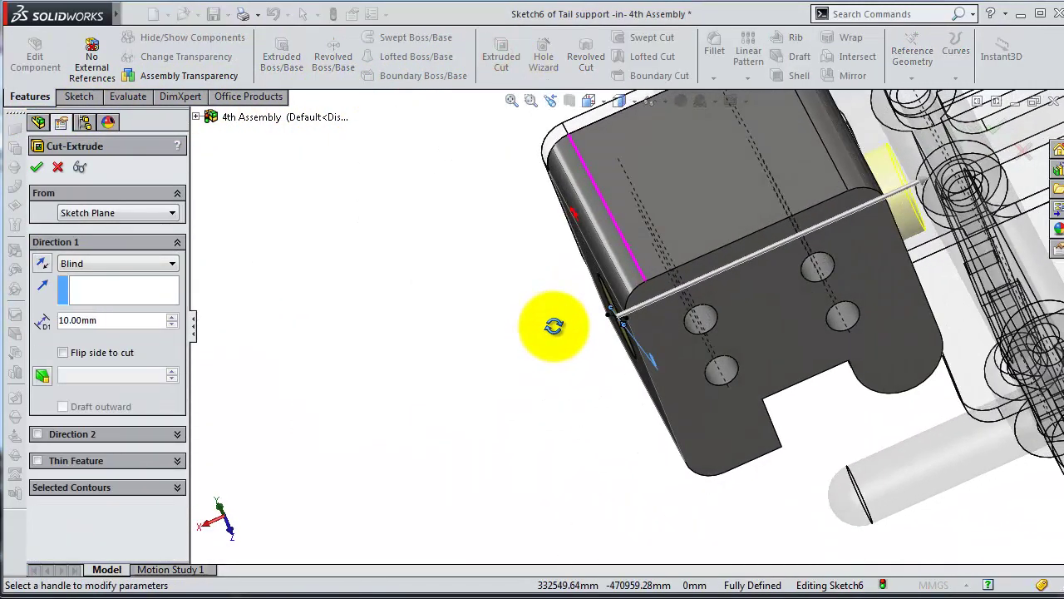
click(35, 167)
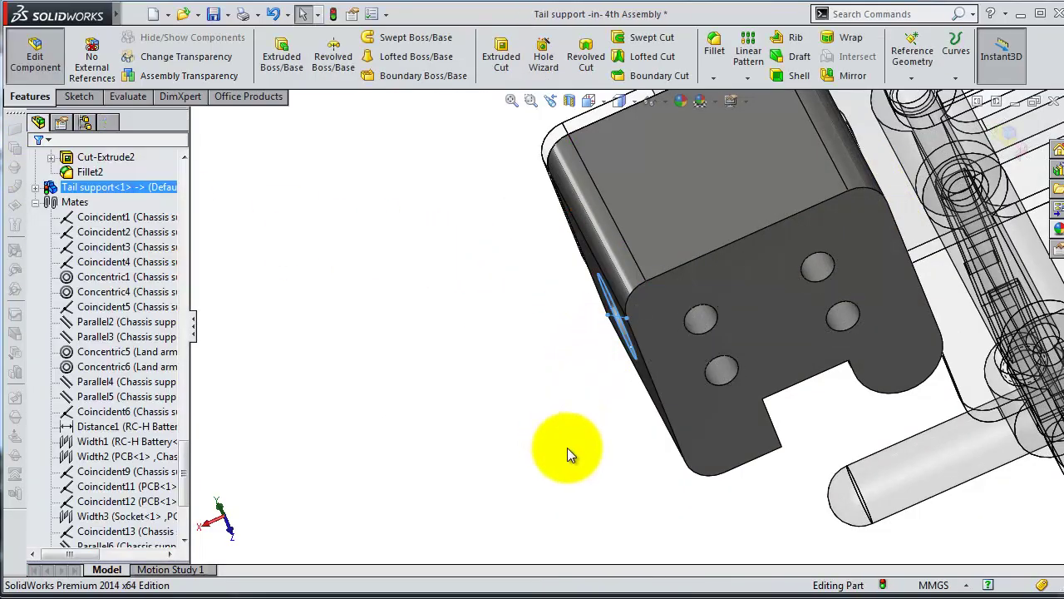
mouse_move(567, 447)
middle_down()
mouse_move(601, 408)
mouse_move(553, 416)
mouse_move(644, 365)
middle_up()
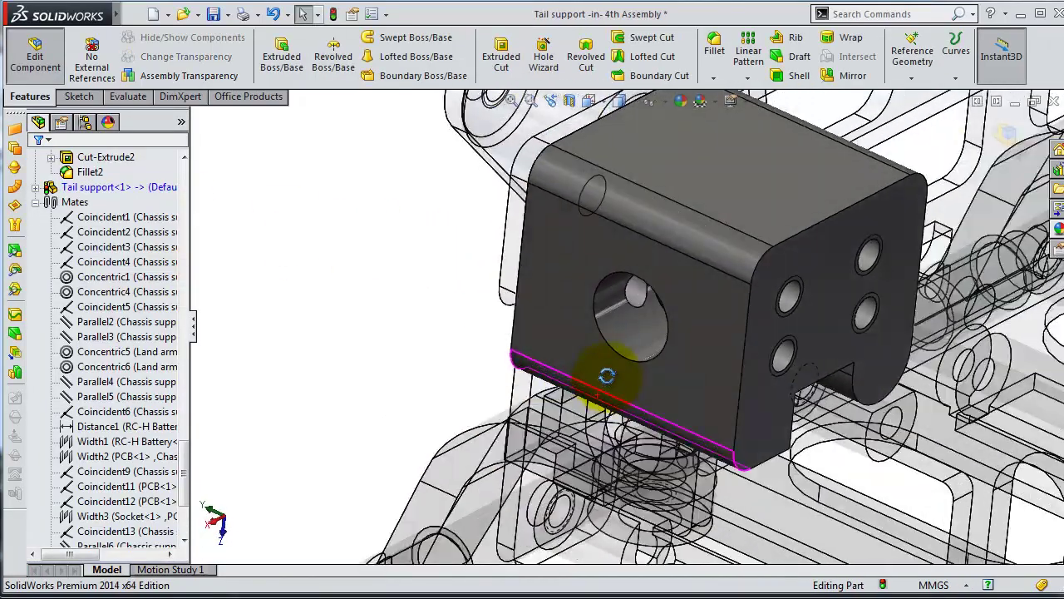
scroll(645, 366, up, 5)
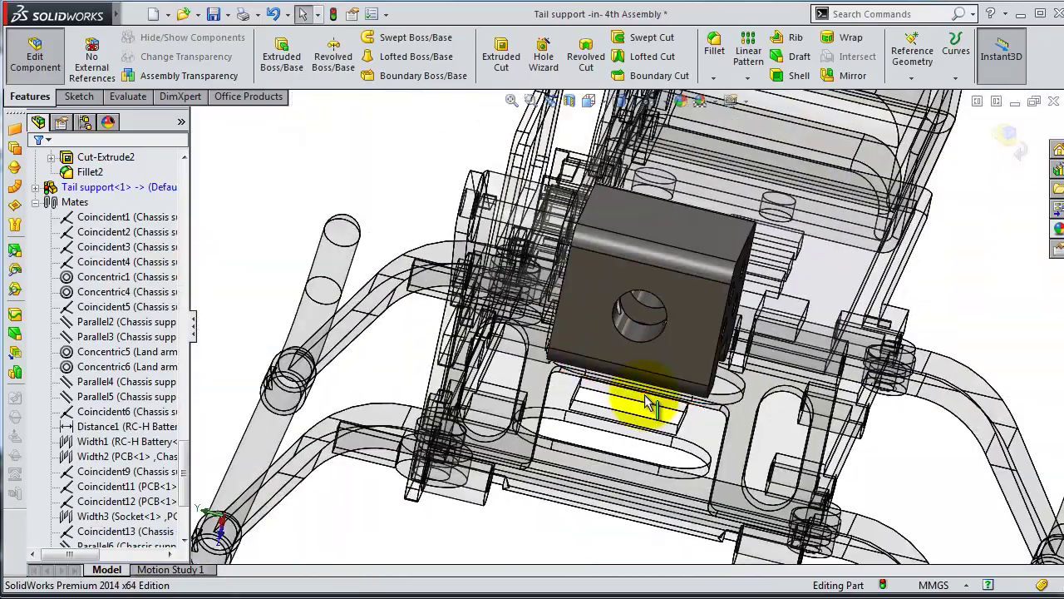
Step: Exit Tail support editing back to the 4th Assembly and scroll the tree to the top
mouse_move(637, 404)
middle_down()
mouse_move(669, 349)
mouse_move(902, 208)
middle_up()
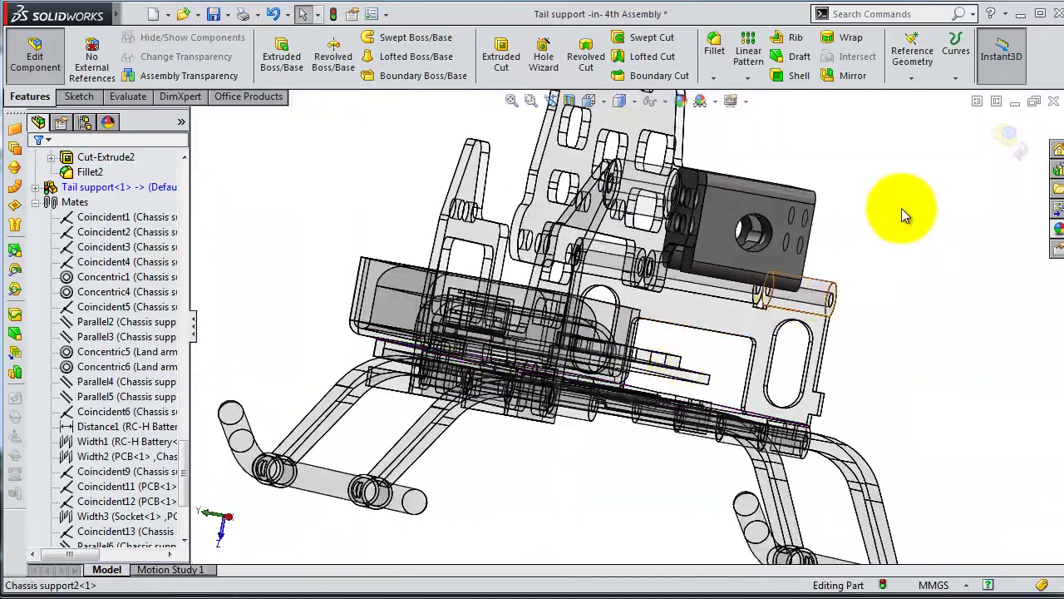
click(1011, 136)
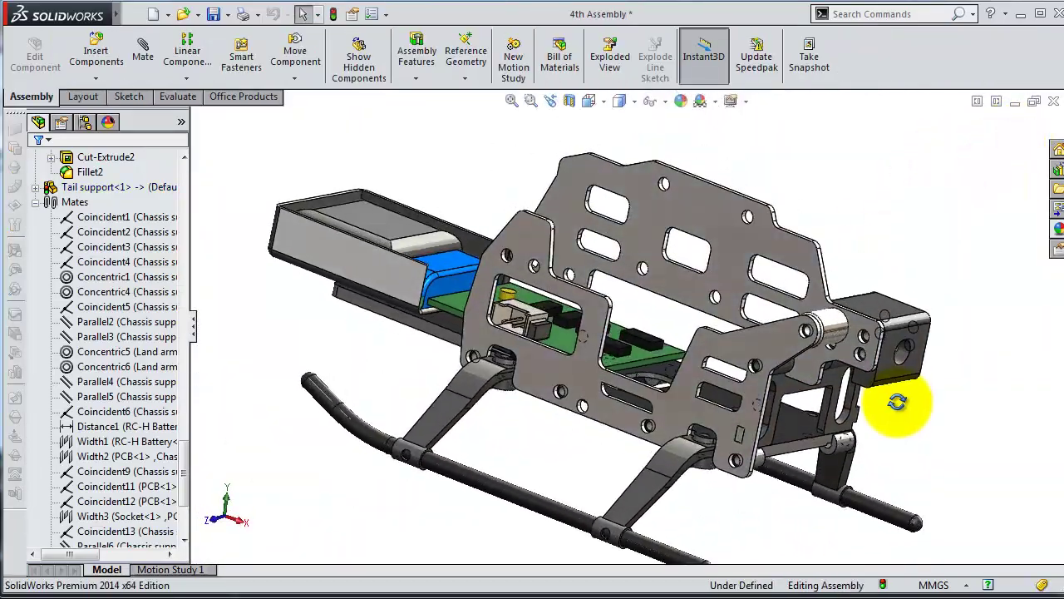
middle_drag(856, 335, 807, 399)
click(116, 276)
click(383, 123)
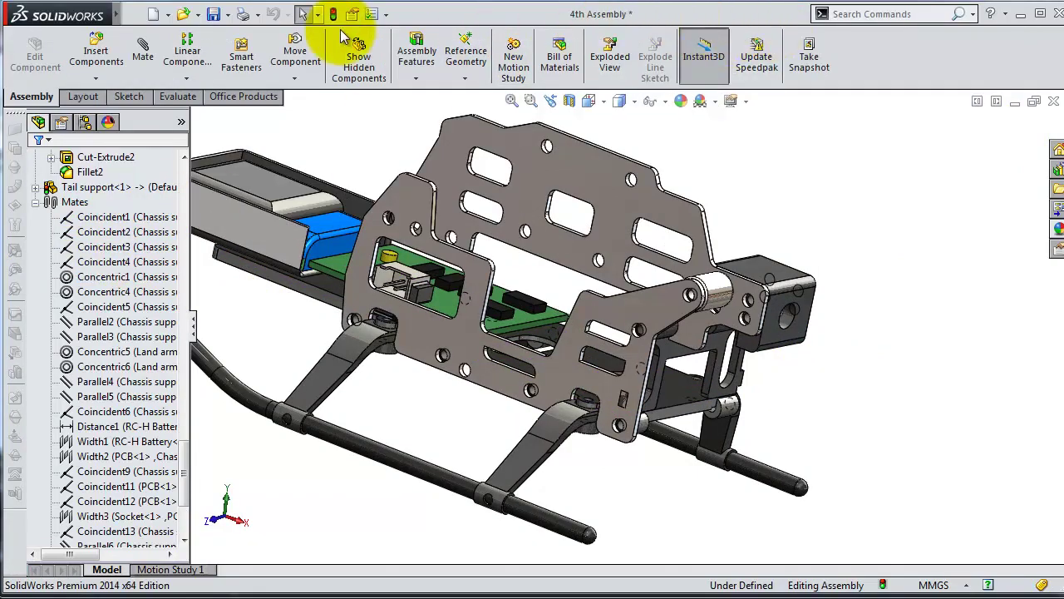
mouse_move(819, 426)
middle_down()
mouse_move(839, 378)
mouse_move(884, 375)
mouse_move(862, 406)
mouse_move(854, 395)
mouse_move(872, 397)
mouse_move(848, 440)
mouse_move(772, 440)
mouse_move(701, 409)
middle_up()
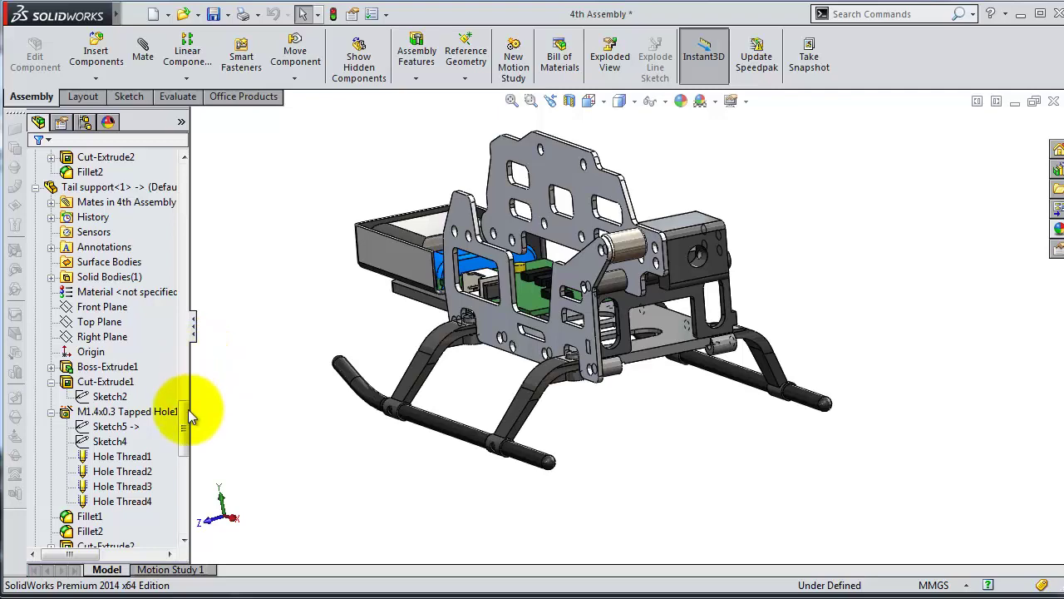
drag(188, 409, 185, 173)
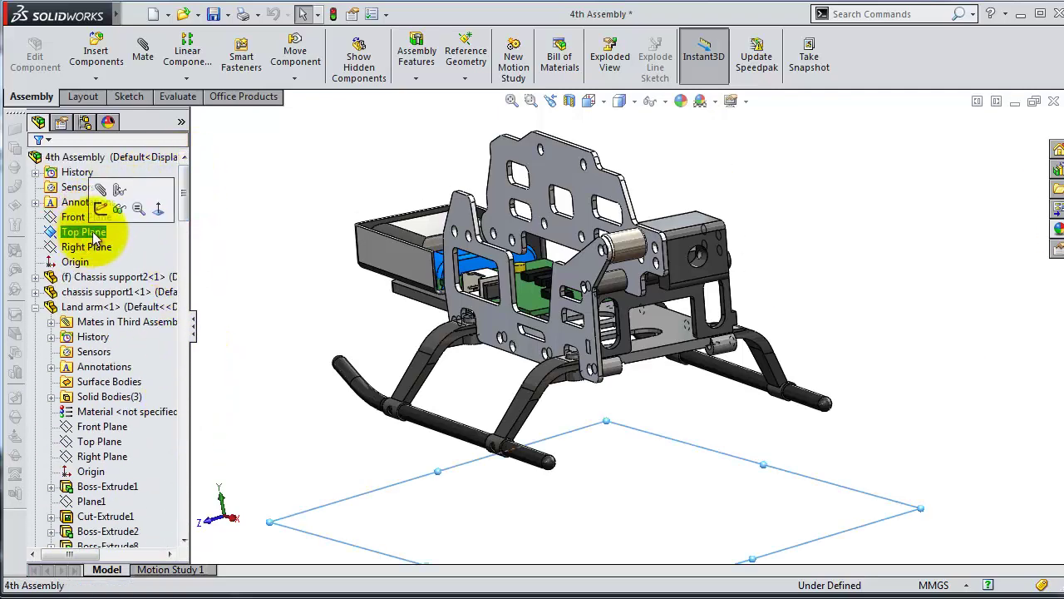
Step: Try mating the chassis support face to the Top Plane, then cancel because both parts are fixed
click(106, 195)
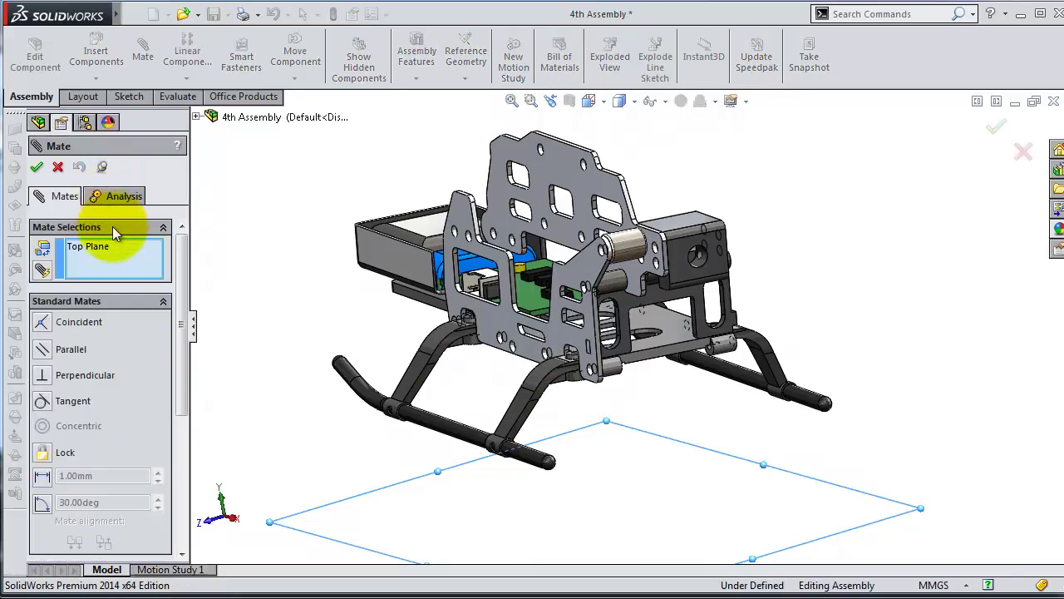
click(669, 335)
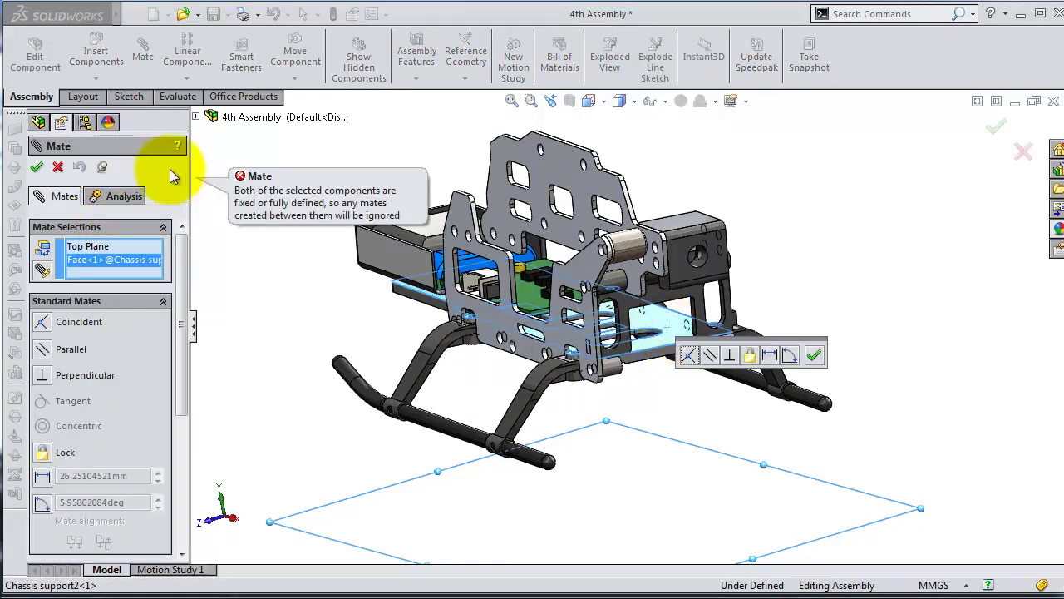
click(58, 167)
mouse_move(185, 193)
mouse_down()
mouse_move(192, 260)
mouse_move(196, 205)
mouse_up()
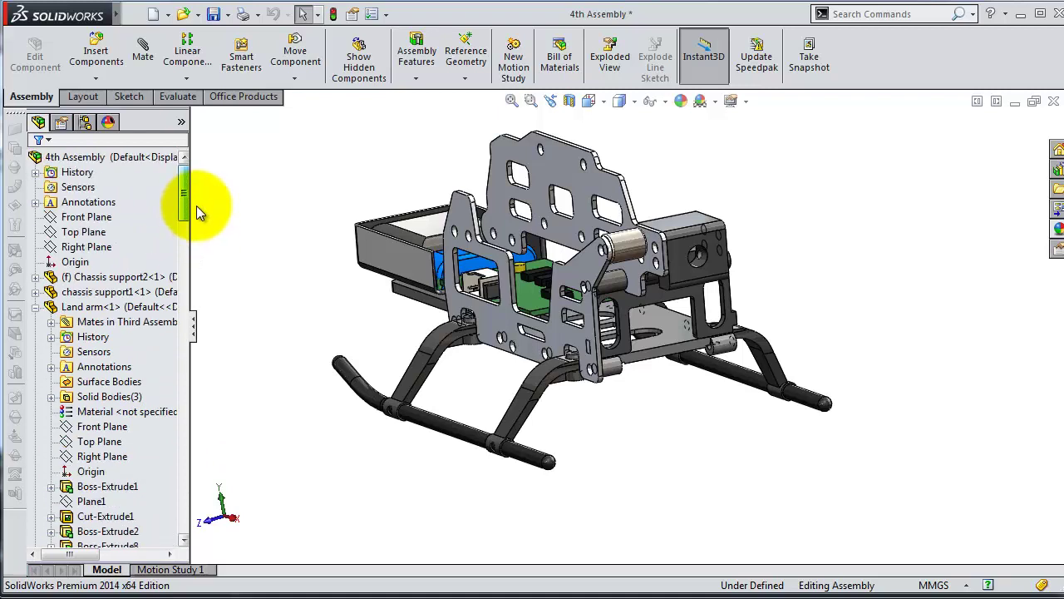
Step: Change Chassis support2 from fixed to floating
click(116, 277)
click(118, 281)
right_click(123, 283)
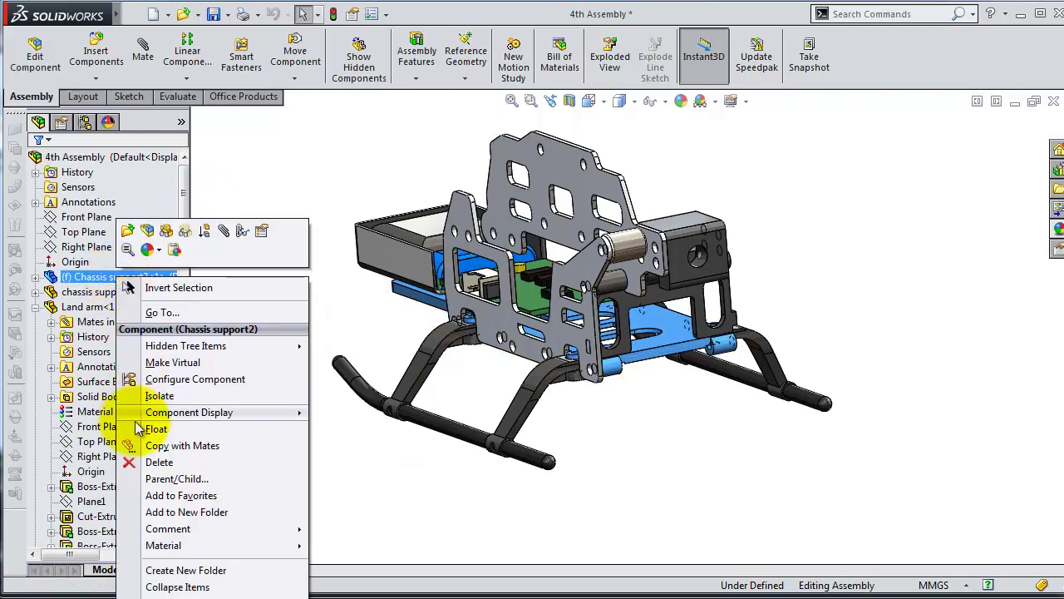
click(186, 428)
Step: Mate the Chassis support2 face parallel to the assembly Top Plane
click(662, 335)
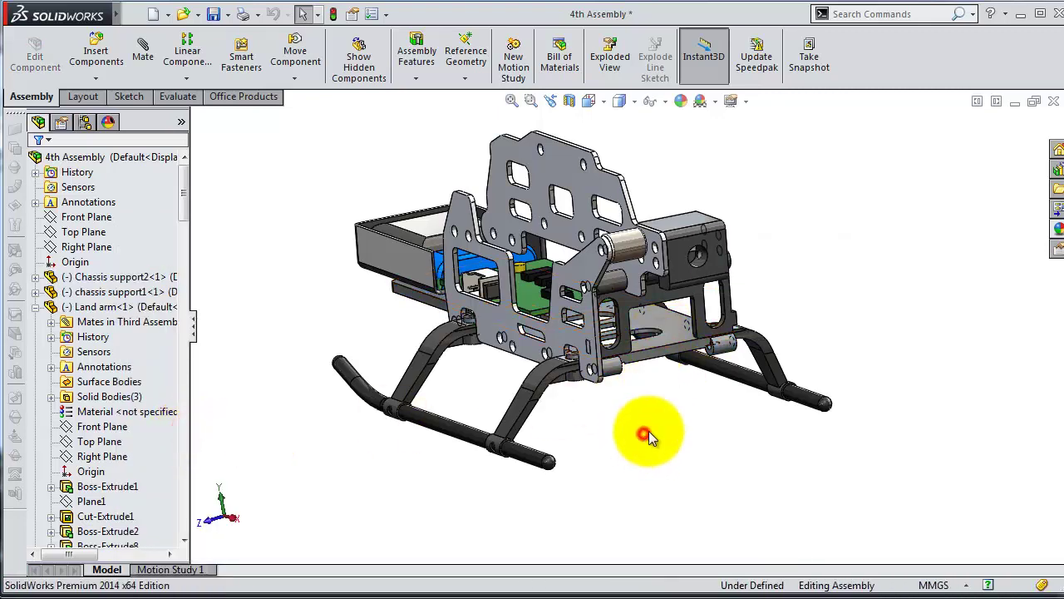
click(669, 330)
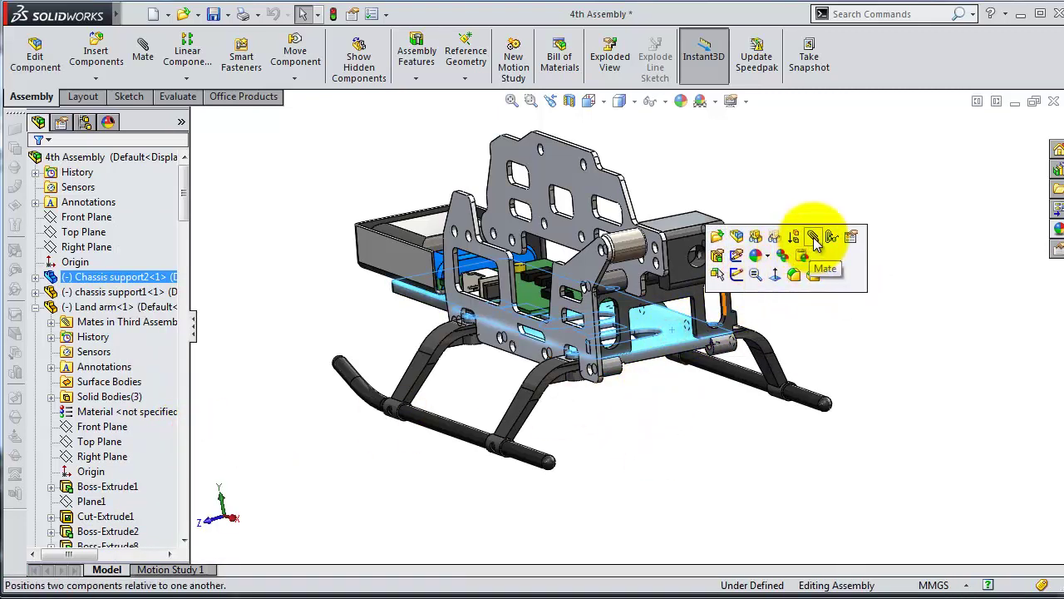
click(814, 239)
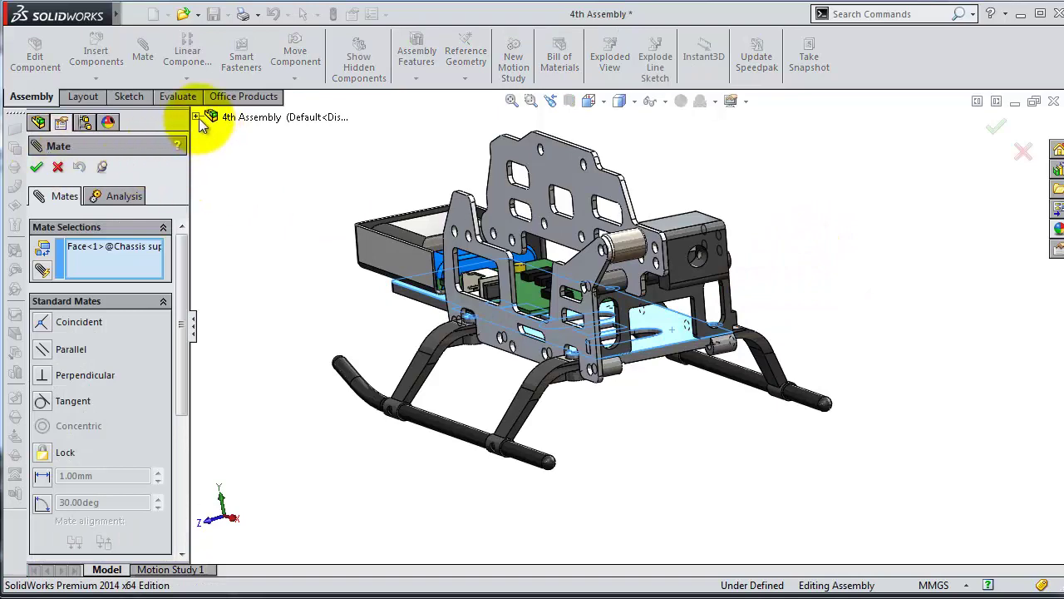
click(196, 117)
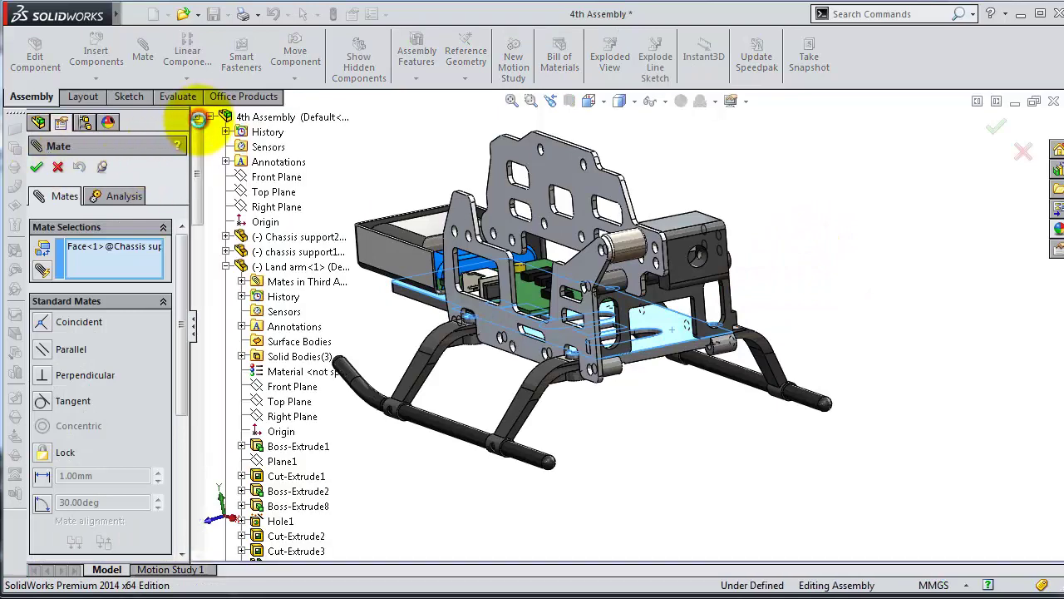
click(268, 196)
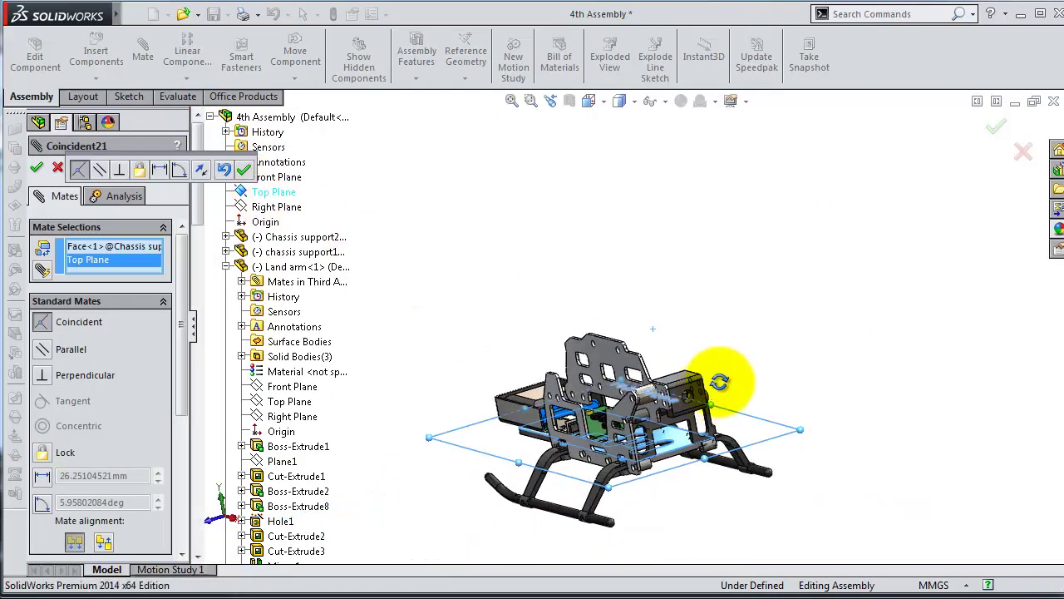
middle_drag(719, 380, 488, 423)
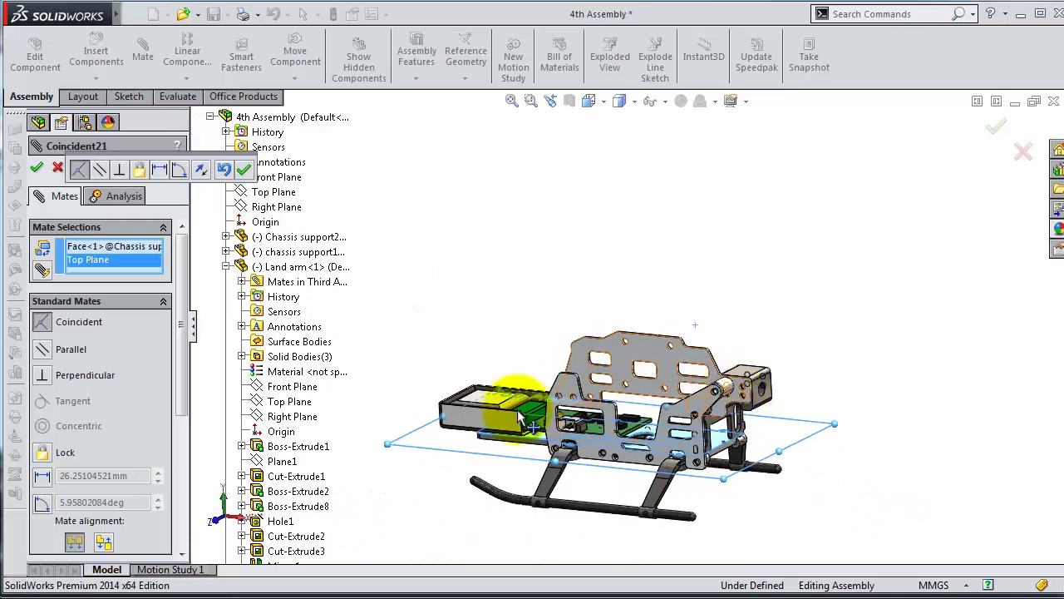
click(43, 351)
click(36, 168)
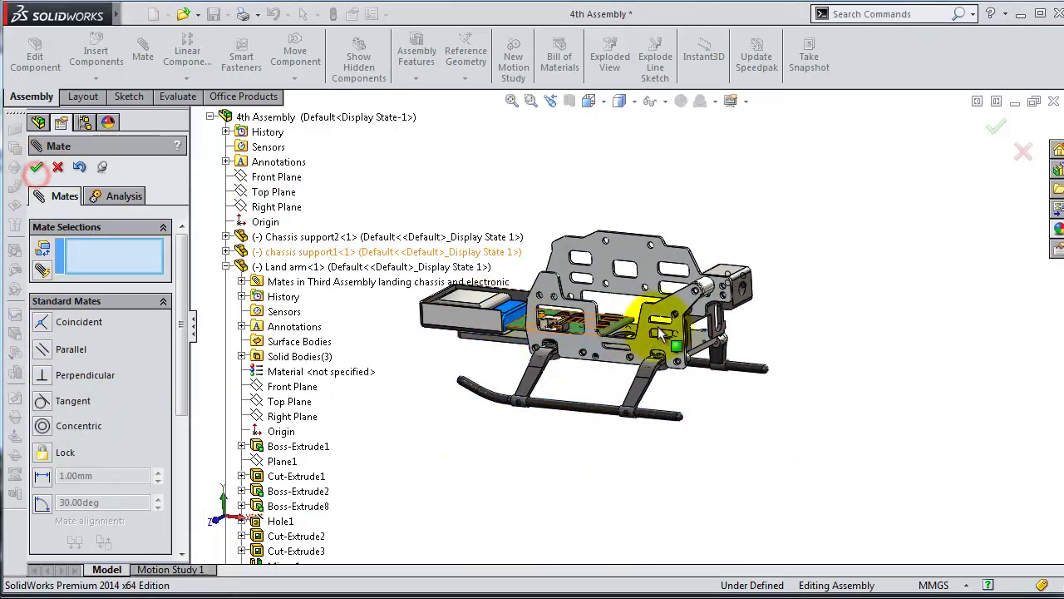
click(997, 128)
mouse_move(803, 297)
middle_down()
mouse_move(689, 267)
mouse_move(713, 325)
mouse_move(748, 264)
mouse_move(820, 269)
mouse_move(891, 254)
mouse_move(831, 299)
mouse_move(820, 278)
mouse_move(862, 280)
mouse_move(892, 300)
middle_up()
scroll(778, 281, down, 5)
scroll(892, 299, up, 5)
scroll(909, 308, up, 3)
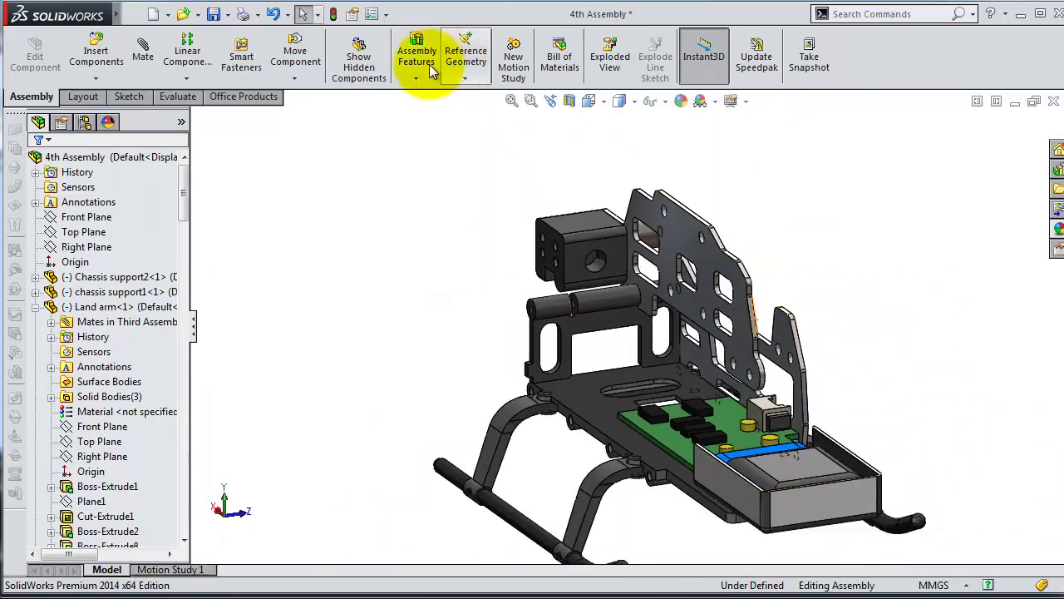
Step: Save the assembly and all modified documents with Save All
click(213, 16)
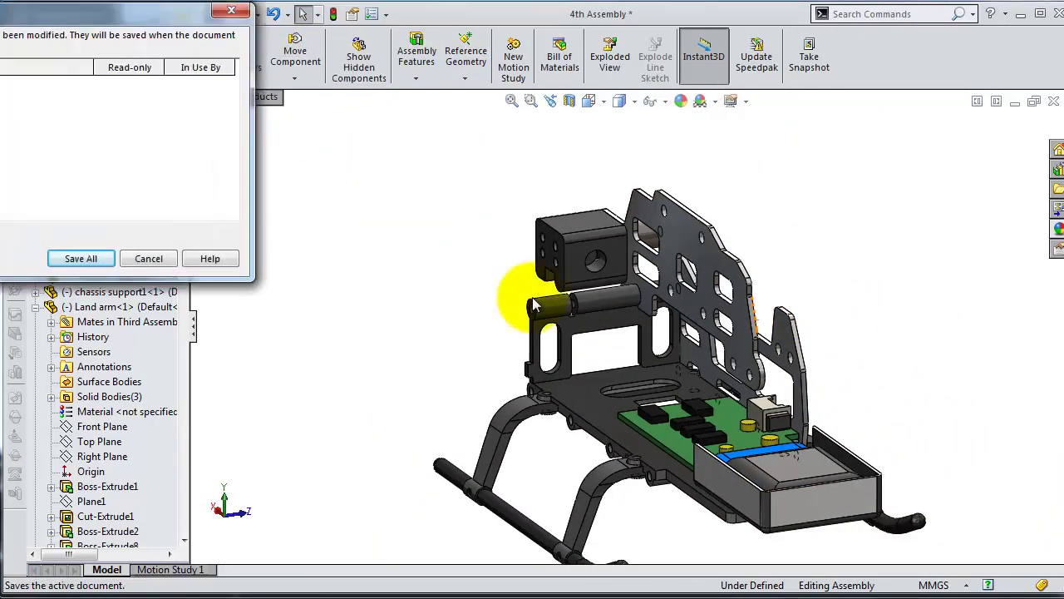
click(83, 263)
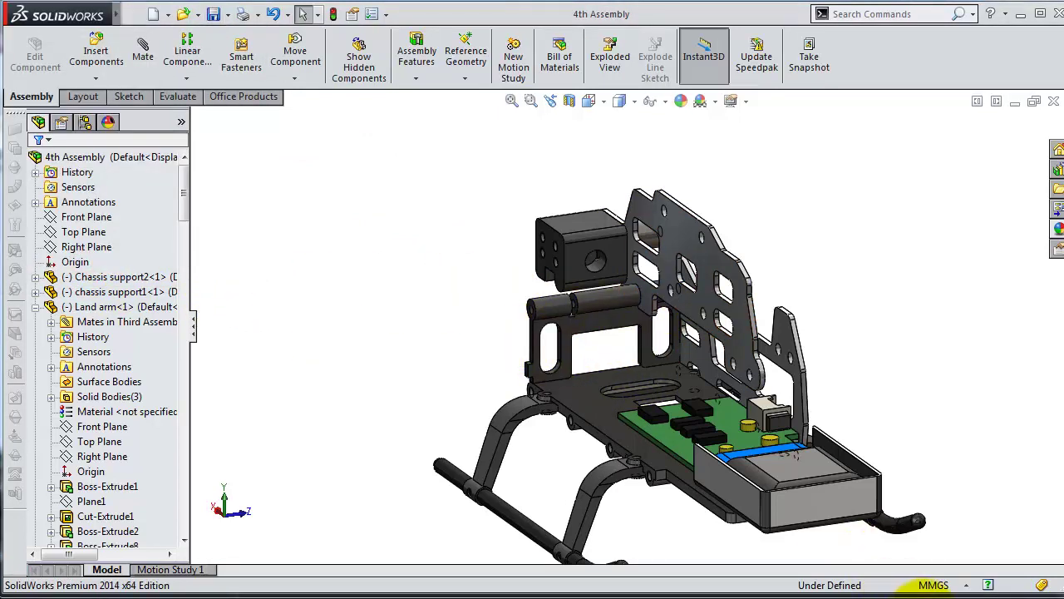
click(373, 331)
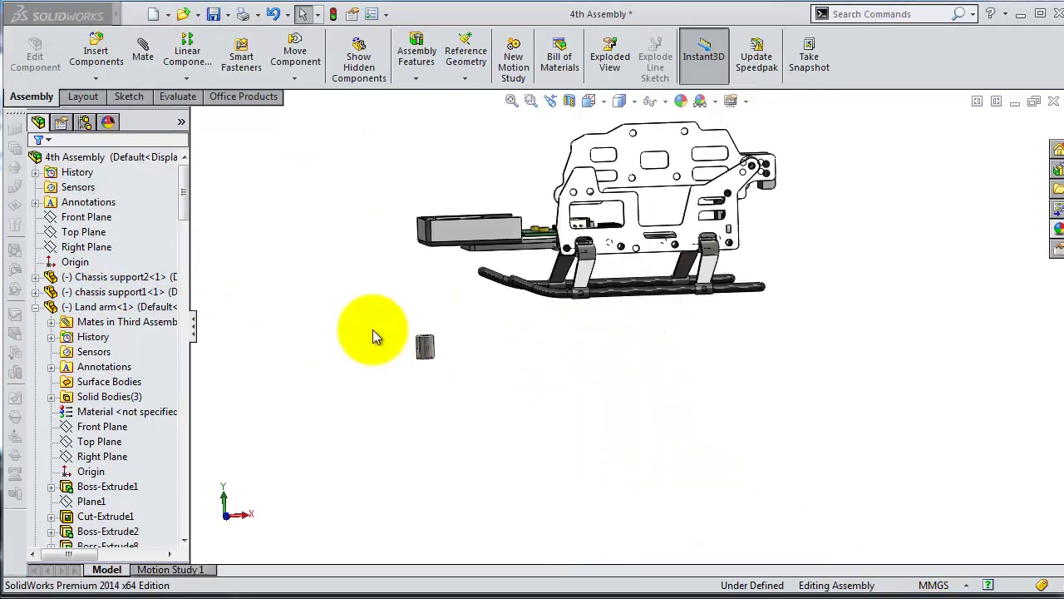
Step: Make the spacer concentric with the support panel hole
scroll(487, 346, down, 3)
scroll(479, 359, down, 3)
click(474, 353)
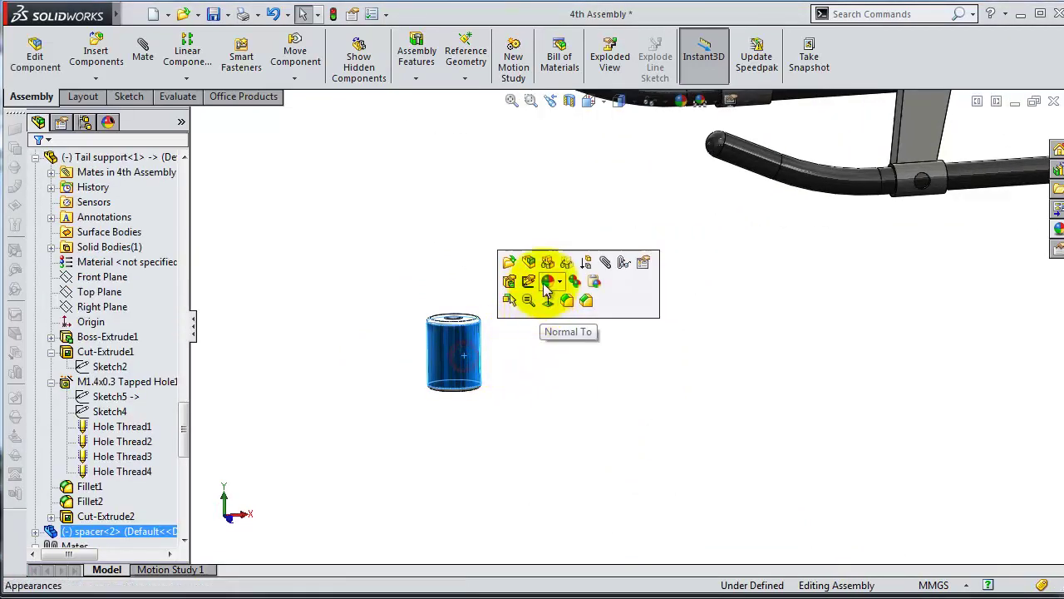
click(604, 264)
scroll(719, 157, up, 3)
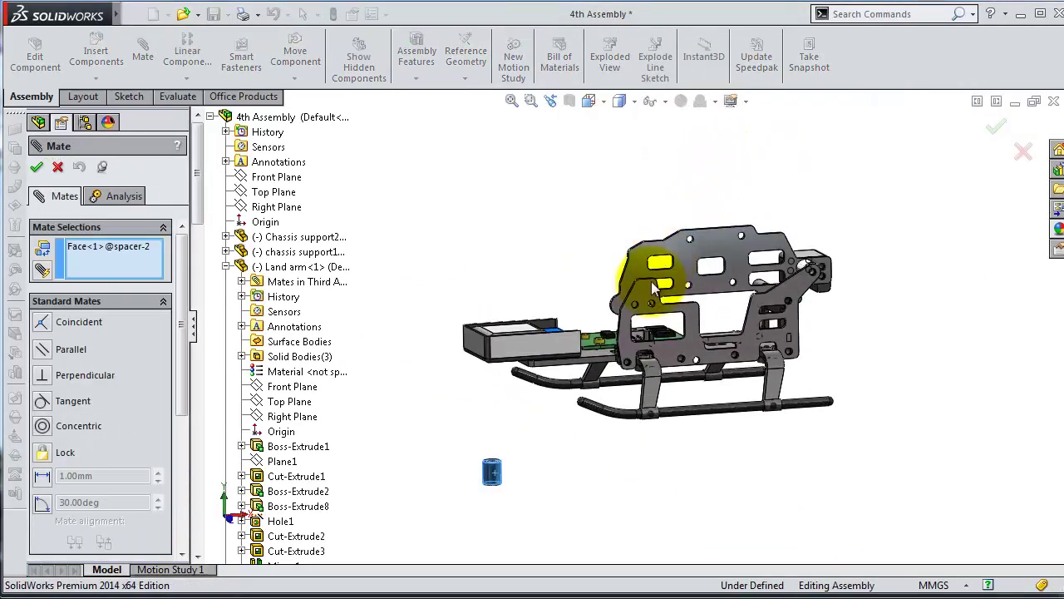
scroll(601, 348, down, 5)
scroll(601, 347, down, 3)
scroll(606, 423, down, 3)
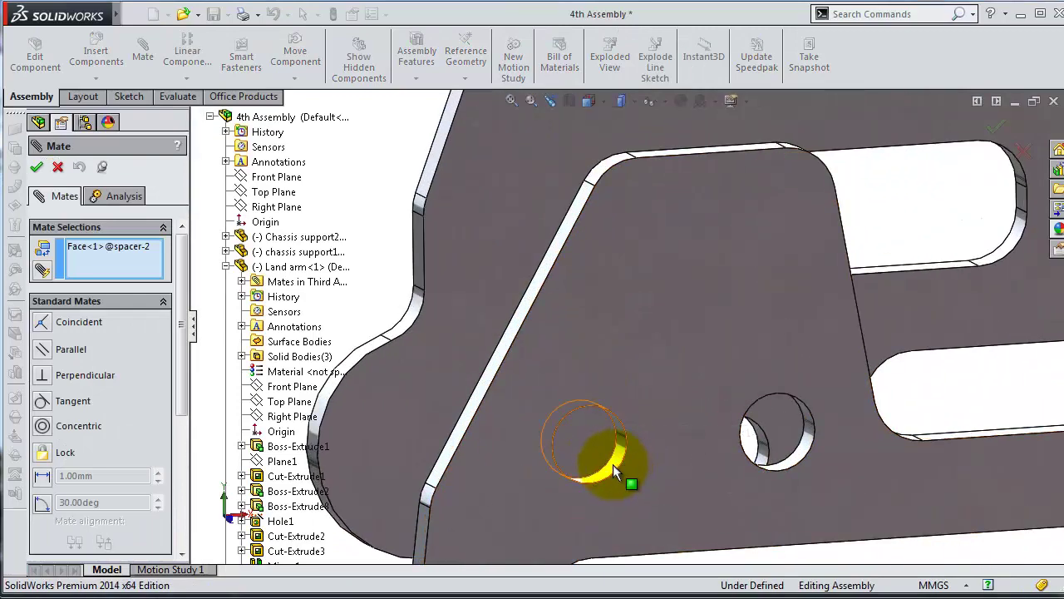
click(617, 464)
click(828, 498)
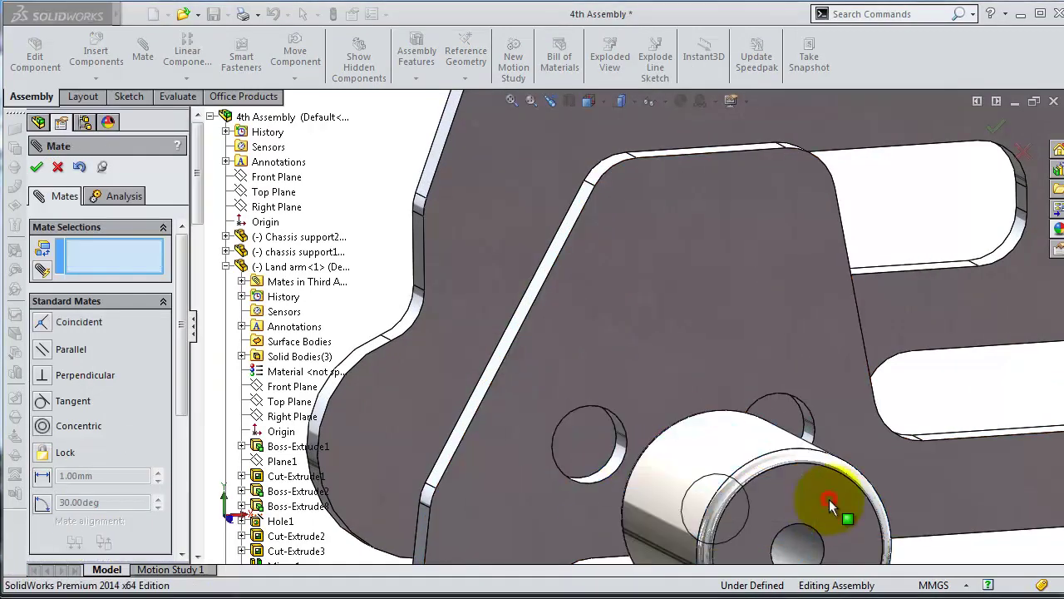
Step: Make the spacer's end face coincident with the plate face, then close the mate setup
click(829, 499)
scroll(677, 385, up, 3)
middle_drag(677, 385, 737, 428)
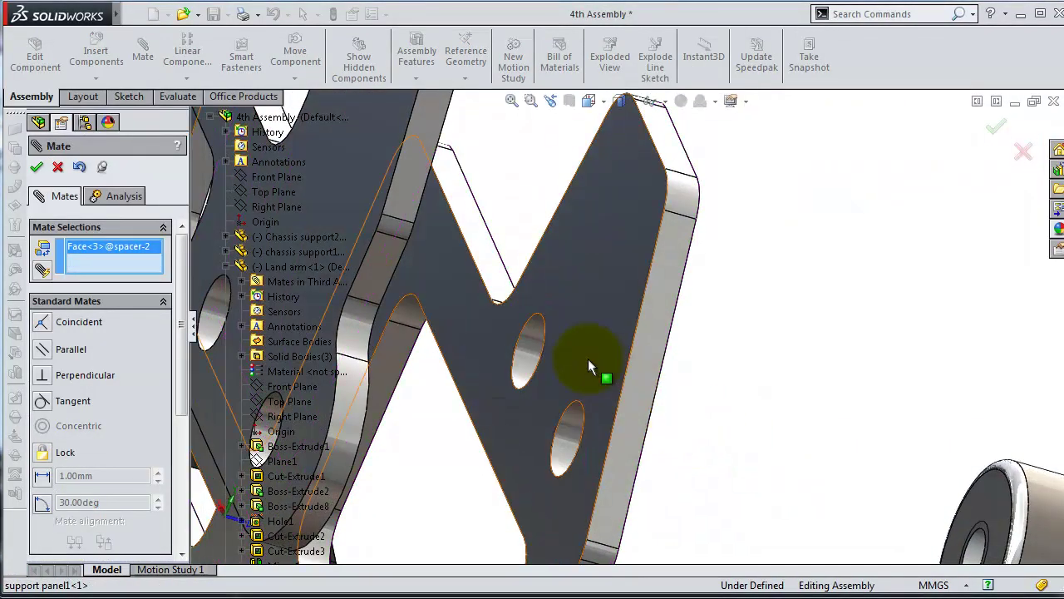
click(588, 360)
click(783, 404)
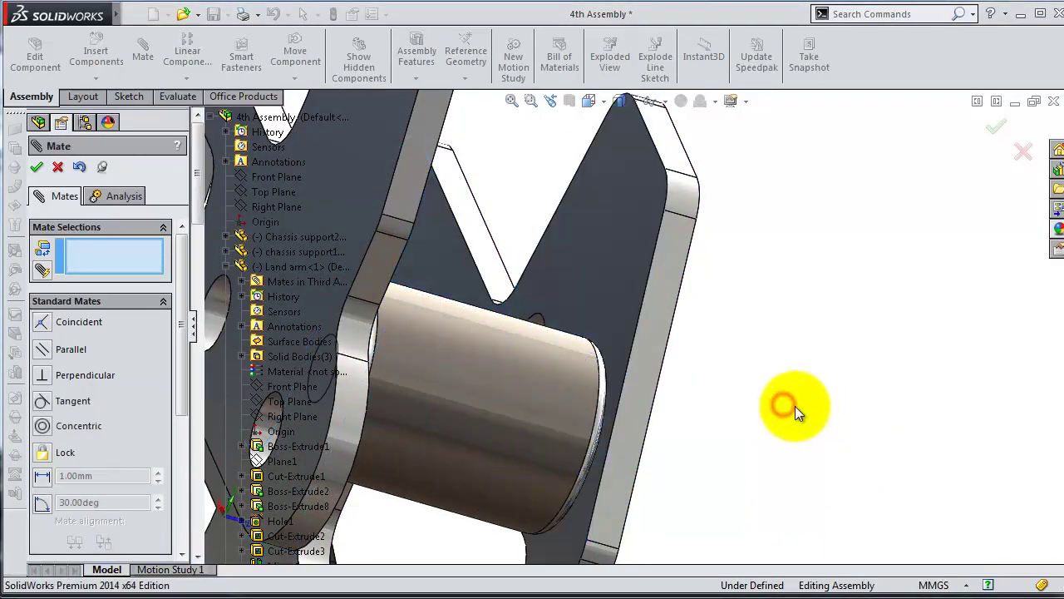
mouse_move(795, 406)
middle_down()
mouse_move(701, 375)
mouse_move(738, 358)
mouse_move(808, 368)
mouse_move(696, 357)
mouse_move(761, 290)
mouse_move(907, 202)
middle_up()
scroll(737, 358, up, 3)
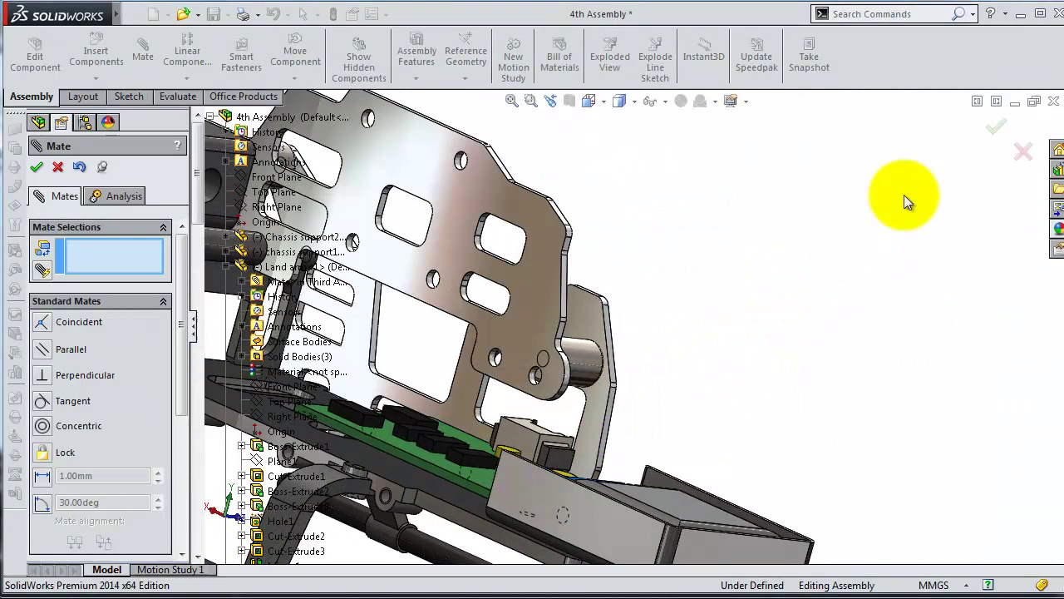
click(986, 133)
click(534, 307)
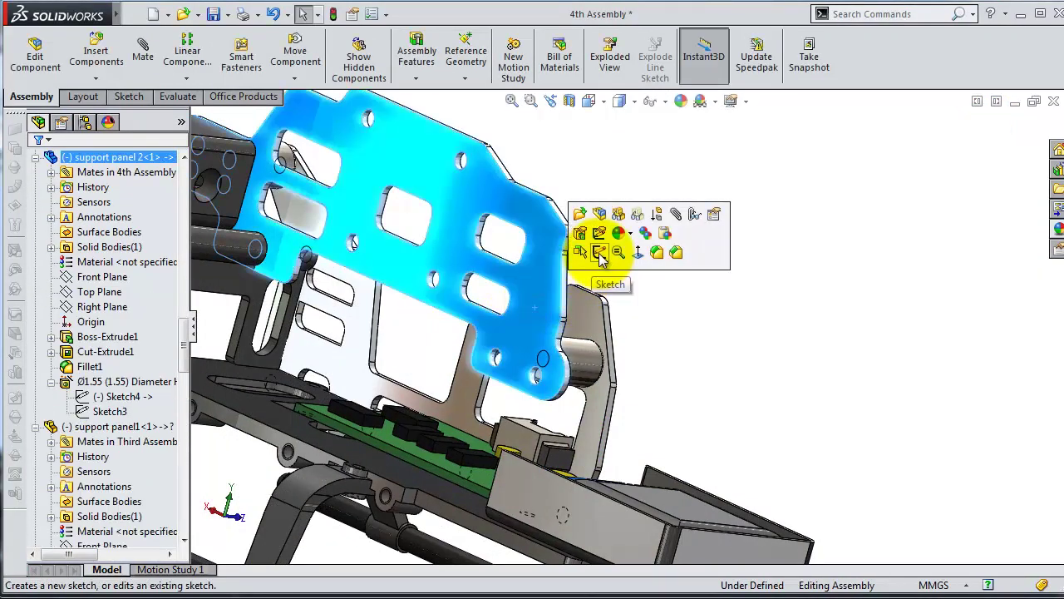
Step: In support panel 2, add a hole point at the circle centre in Sketch4, then return to the assembly
click(600, 218)
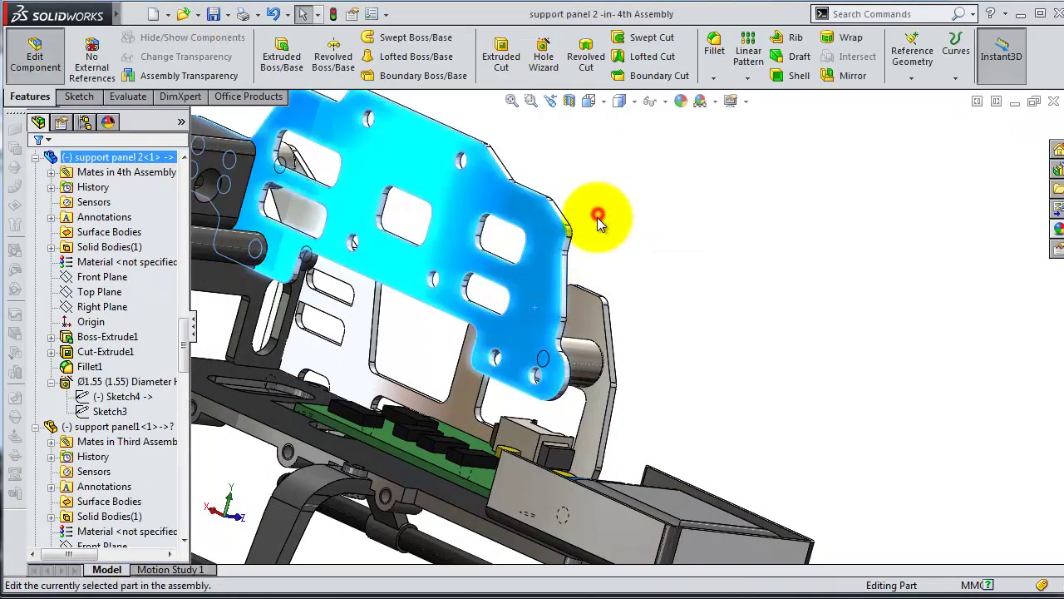
middle_drag(629, 356, 648, 382)
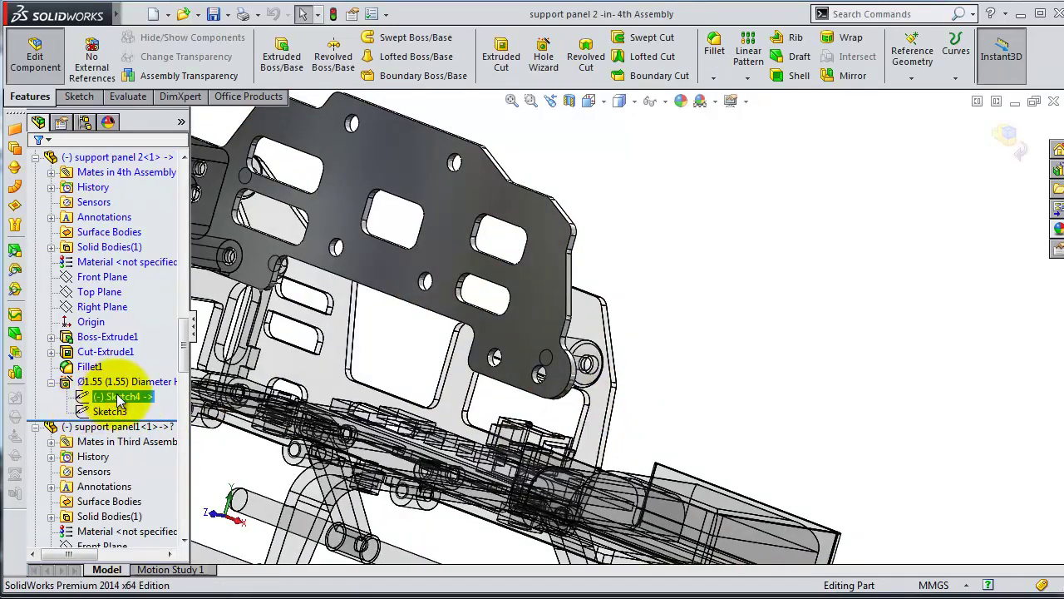
click(131, 349)
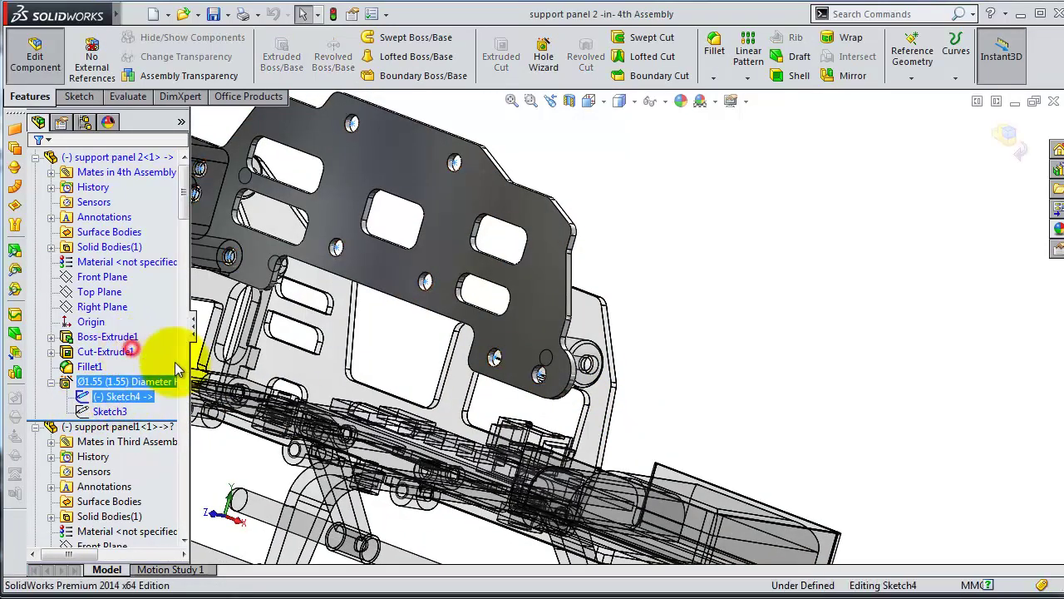
click(925, 55)
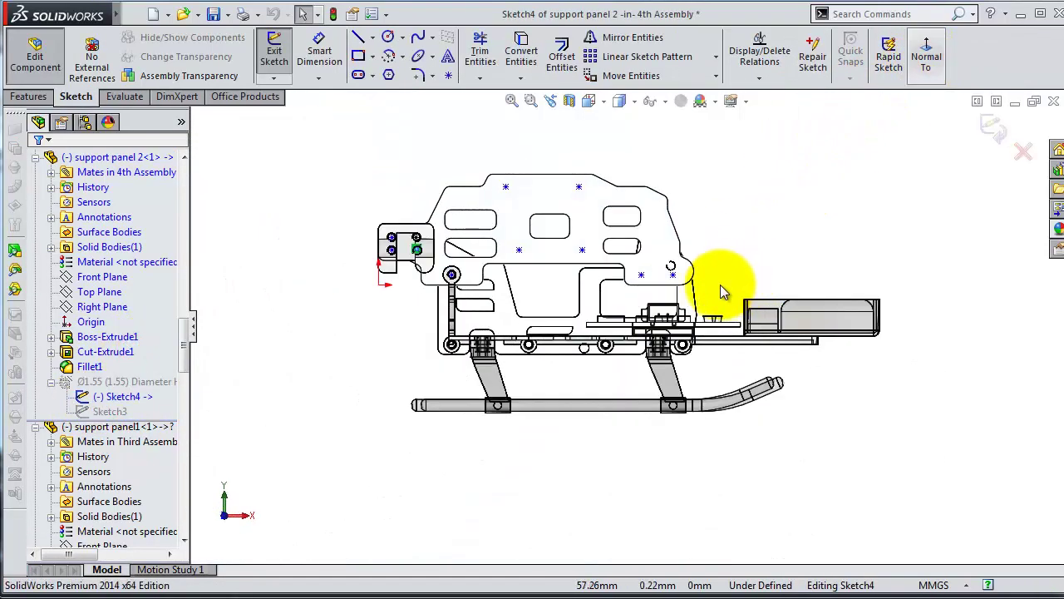
scroll(720, 284, down, 3)
scroll(624, 266, down, 3)
scroll(630, 318, down, 3)
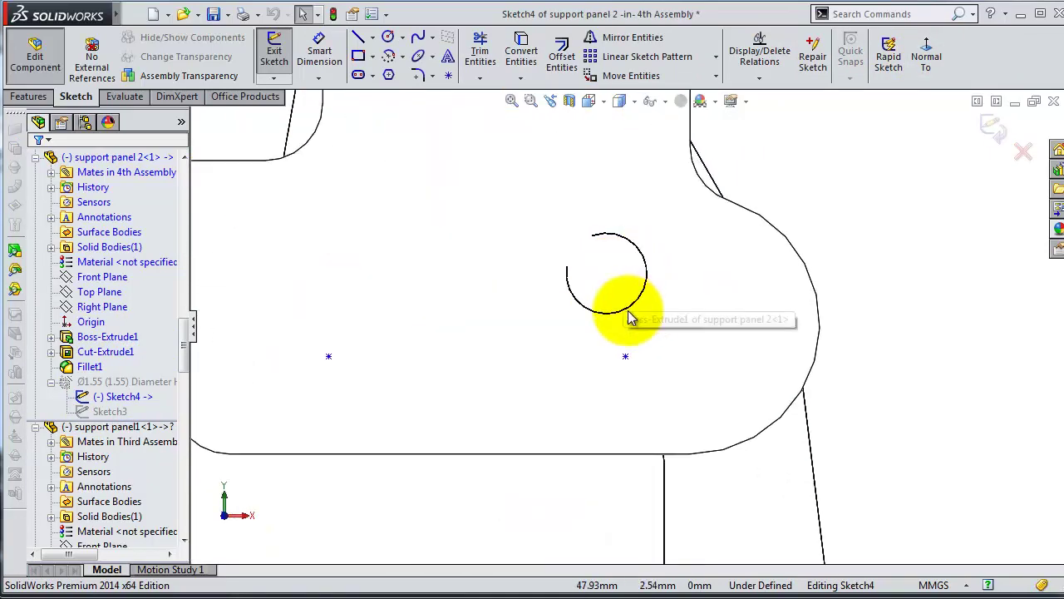
click(624, 355)
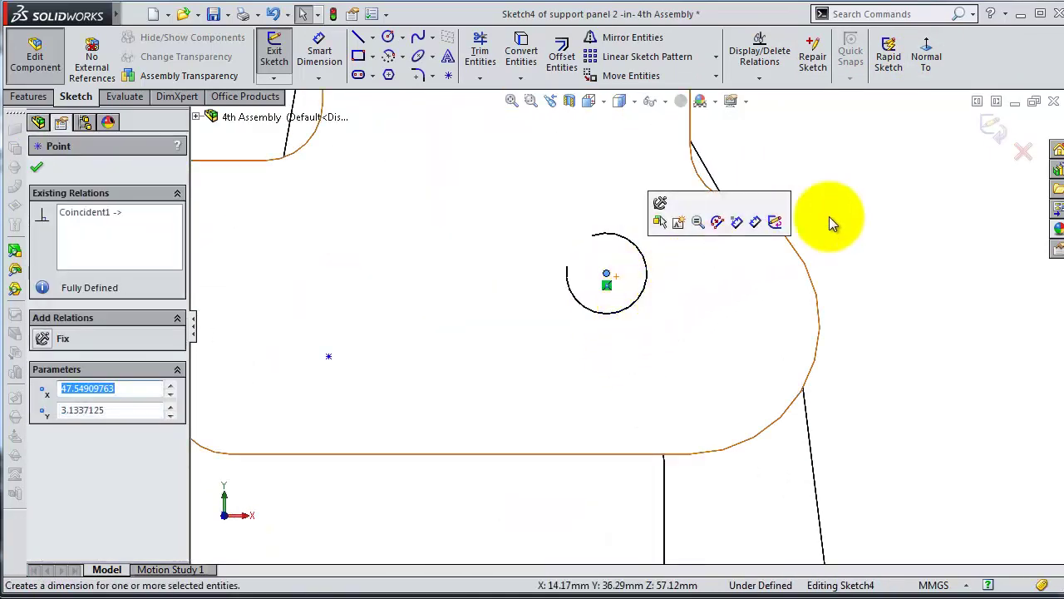
click(990, 126)
scroll(847, 236, up, 3)
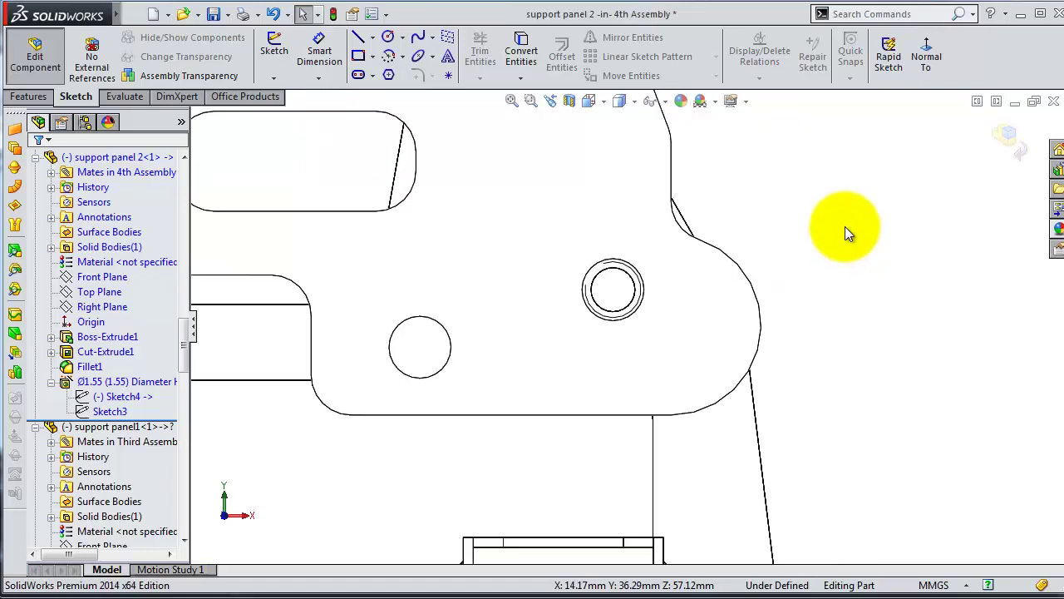
click(1016, 143)
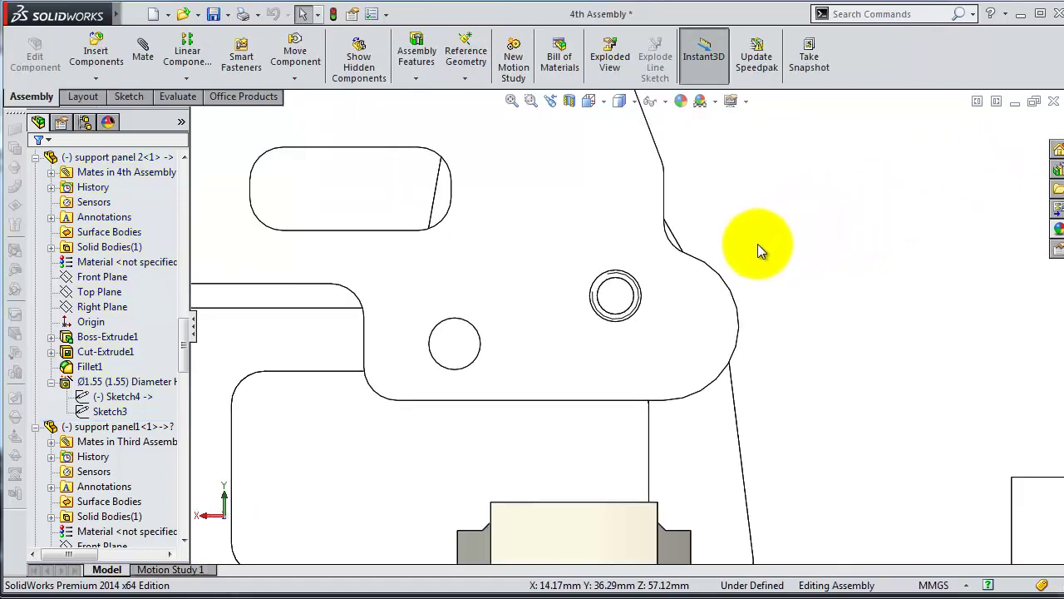
mouse_move(811, 256)
middle_down()
mouse_move(786, 297)
mouse_move(643, 259)
mouse_move(613, 285)
mouse_move(618, 305)
mouse_move(623, 279)
middle_up()
scroll(887, 428, up, 3)
mouse_move(887, 427)
middle_down()
mouse_move(913, 435)
mouse_move(949, 533)
mouse_move(956, 493)
mouse_move(982, 478)
mouse_move(983, 487)
mouse_move(925, 481)
mouse_move(934, 487)
mouse_move(915, 499)
mouse_move(910, 452)
mouse_move(931, 450)
middle_up()
scroll(877, 451, down, 3)
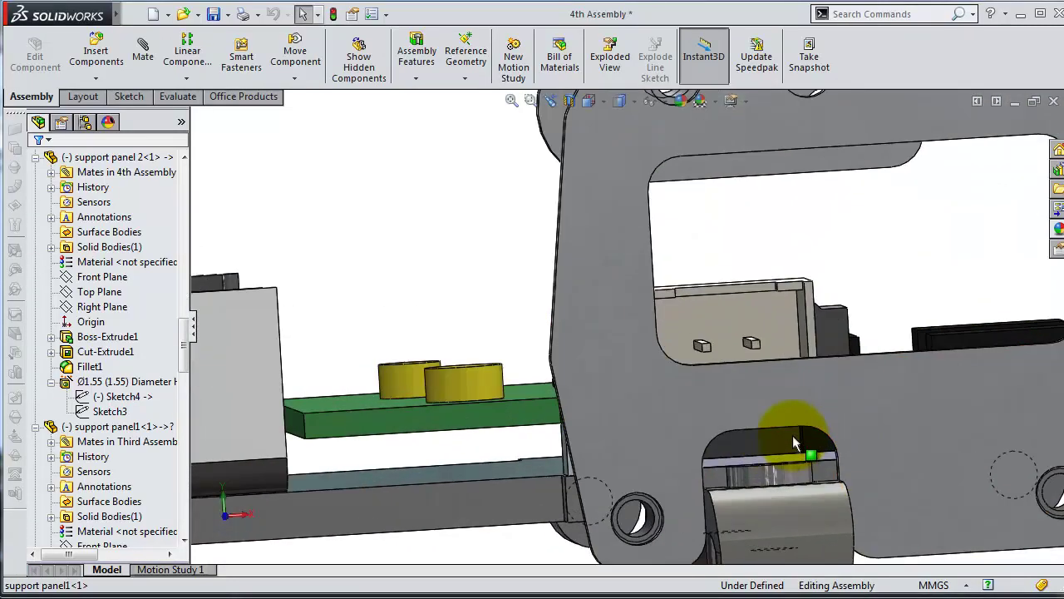
middle_drag(856, 369, 848, 380)
drag(187, 343, 182, 518)
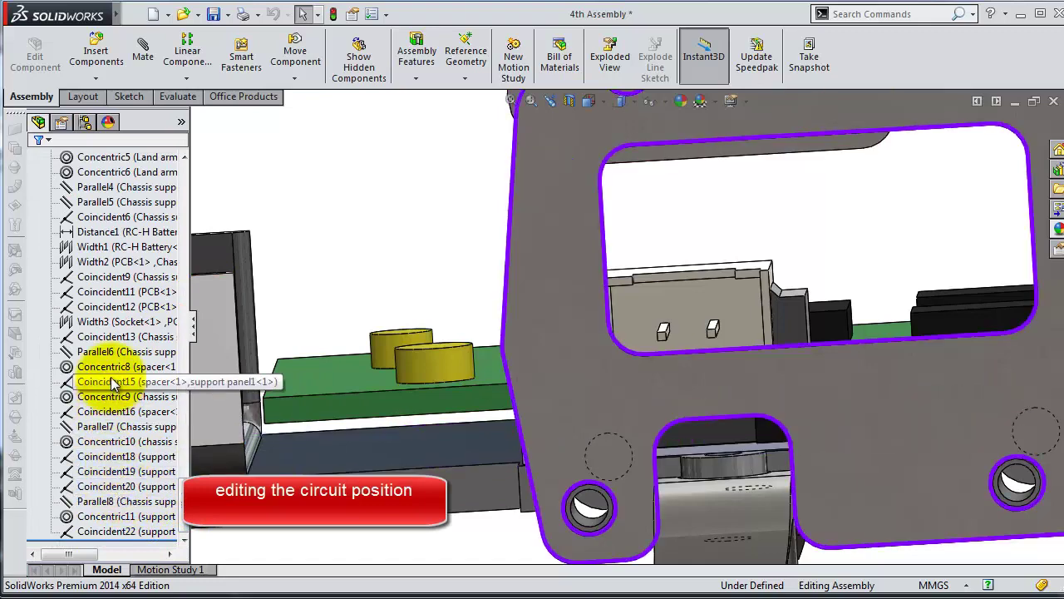
Step: Suppress Coincident12, drag the PCB to test its freedom, then unsuppress the mate
click(121, 309)
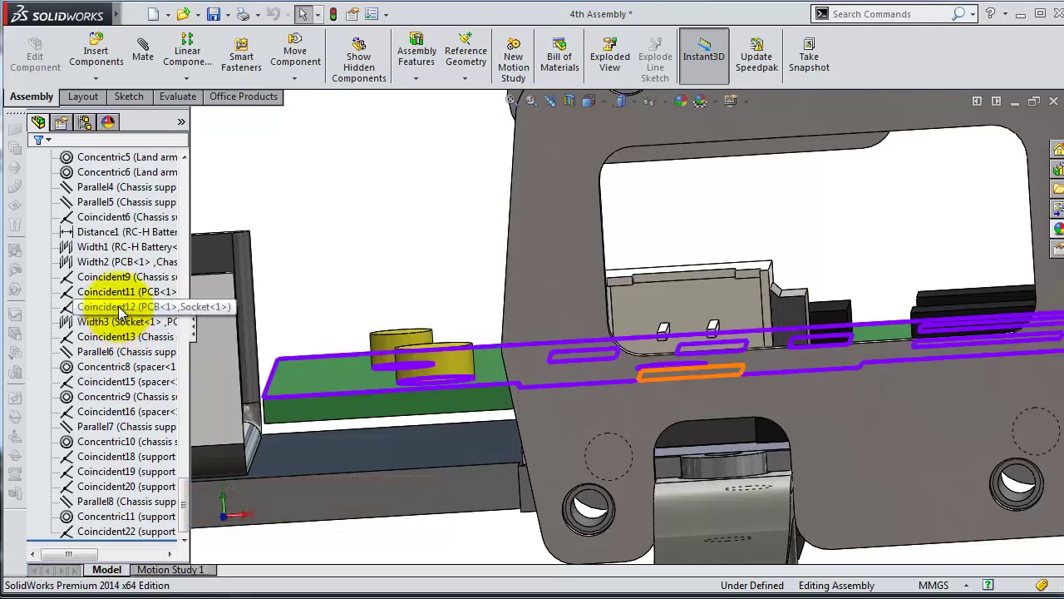
click(121, 309)
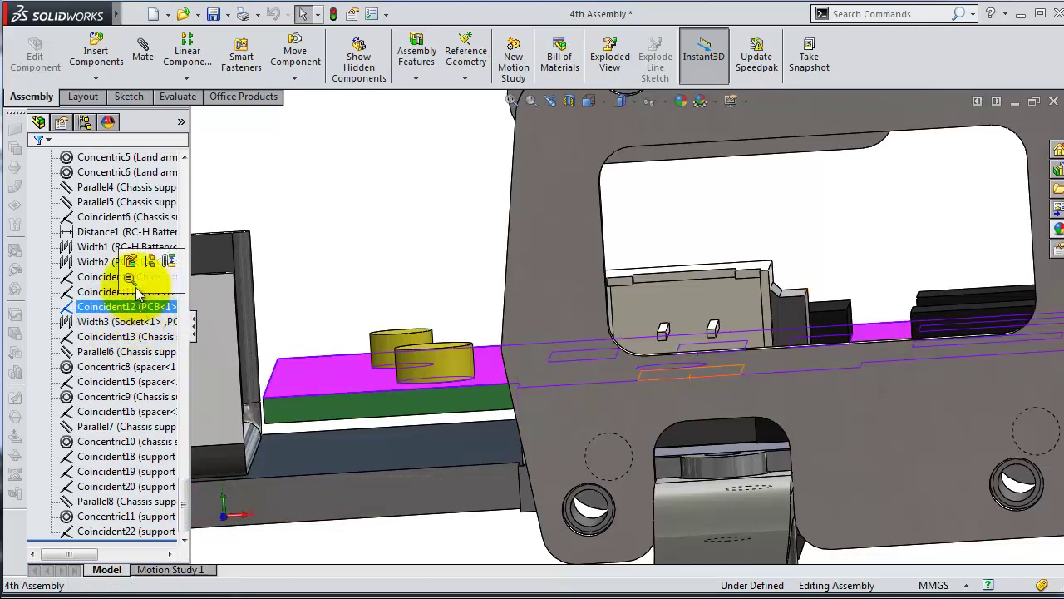
click(151, 265)
mouse_move(329, 420)
mouse_down()
mouse_move(362, 389)
mouse_move(402, 453)
mouse_move(390, 420)
mouse_up()
key(Escape)
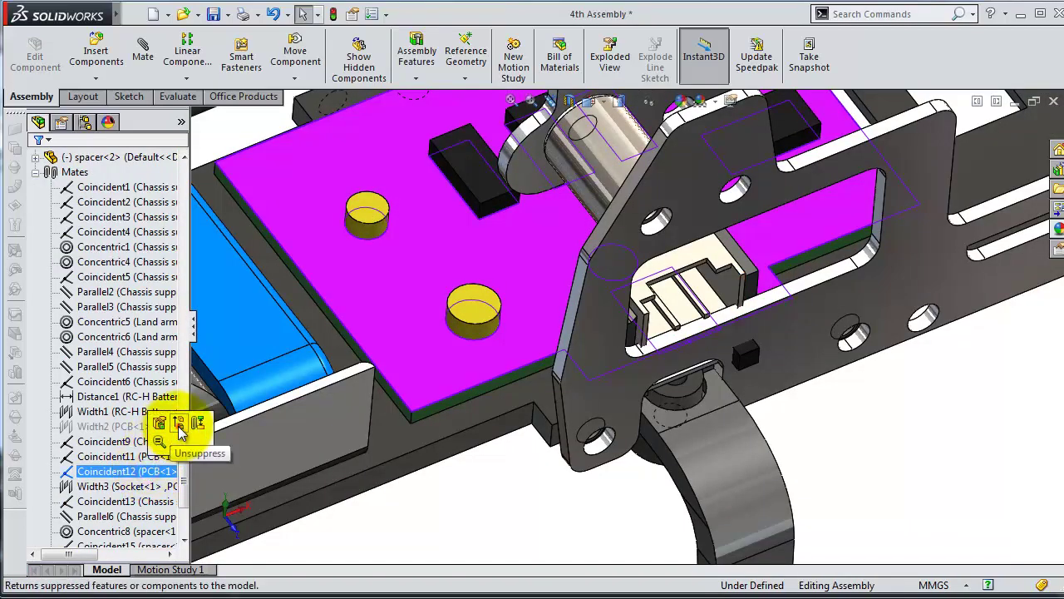
click(181, 429)
drag(428, 374, 455, 271)
Step: Suppress the Coincident9 mate between the PCB and Chassis support2, then drag the freed PCB
mouse_move(712, 344)
middle_down()
mouse_move(728, 255)
mouse_move(784, 368)
middle_up()
drag(563, 373, 623, 404)
mouse_move(779, 324)
middle_down()
mouse_move(701, 215)
mouse_move(707, 226)
middle_up()
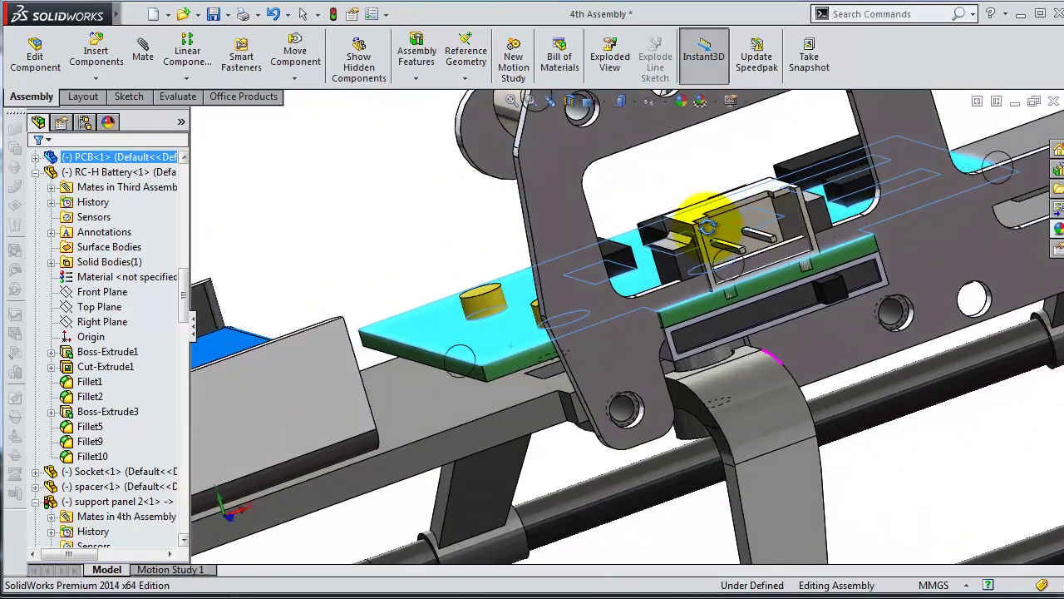
drag(182, 308, 183, 495)
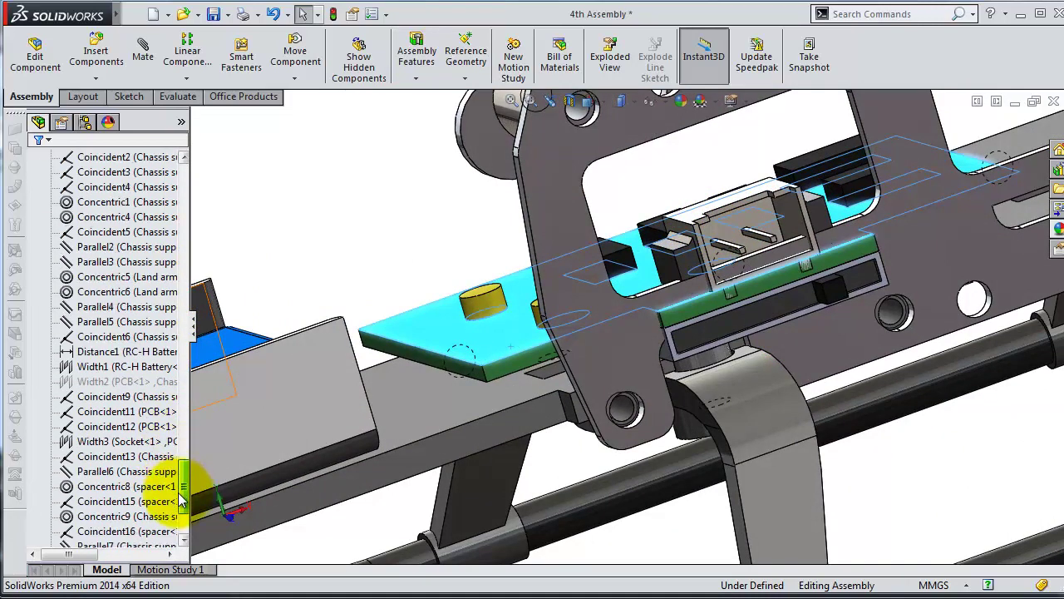
click(136, 402)
middle_drag(451, 427, 808, 373)
click(108, 401)
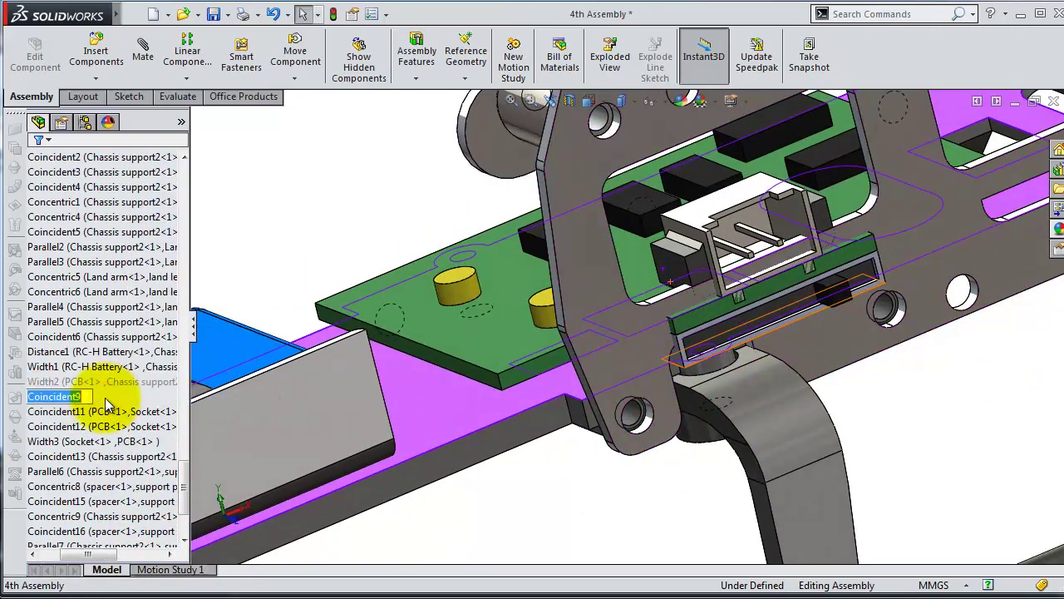
drag(98, 554, 60, 558)
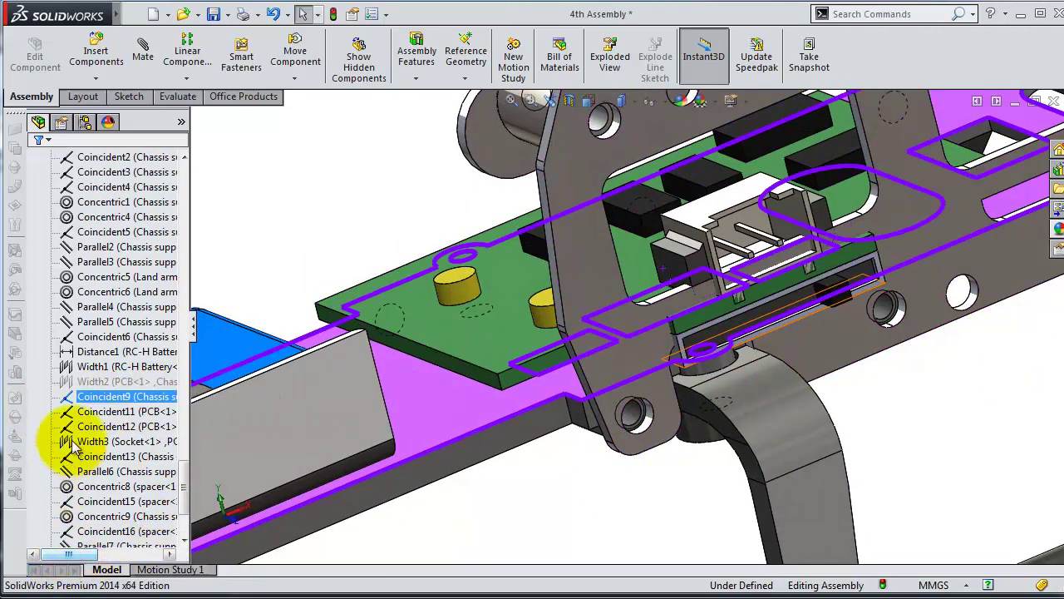
click(70, 400)
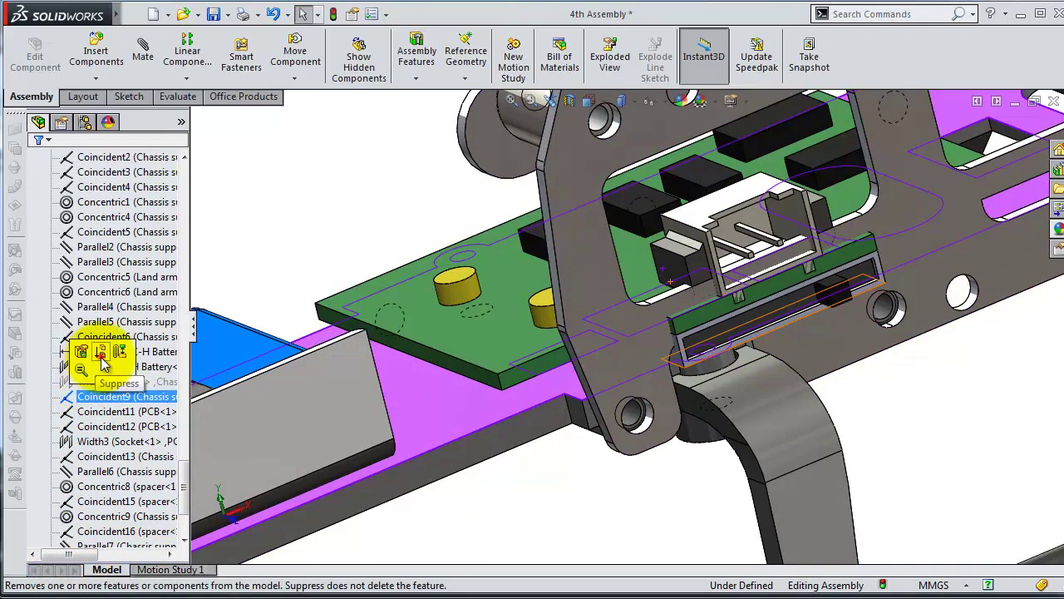
click(101, 357)
drag(519, 374, 498, 299)
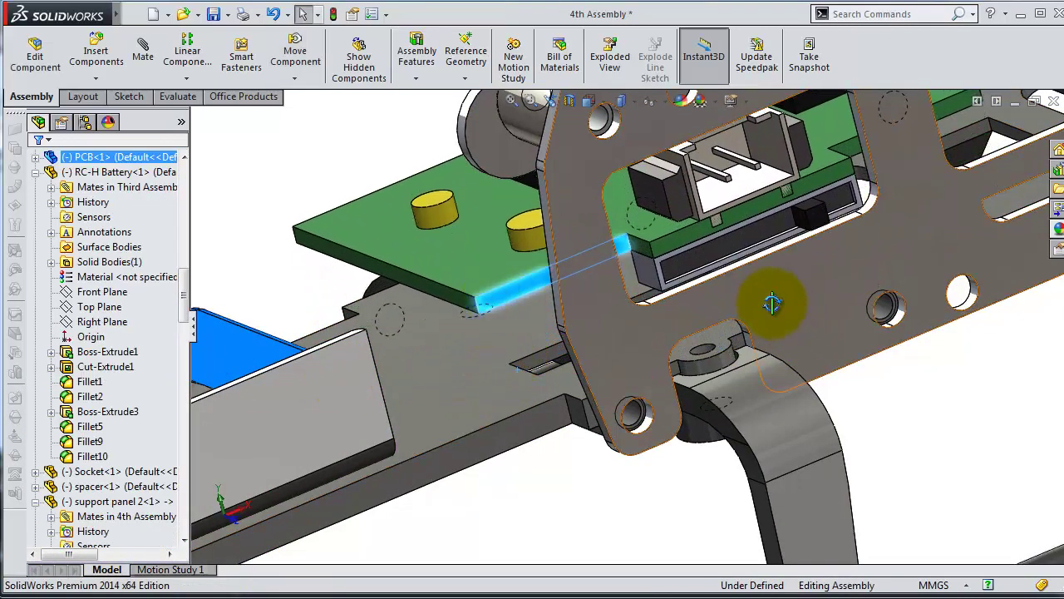
Step: Add Coincident24 and Coincident25, making two PCB faces coincident with support panel 1 faces
middle_drag(755, 304, 774, 293)
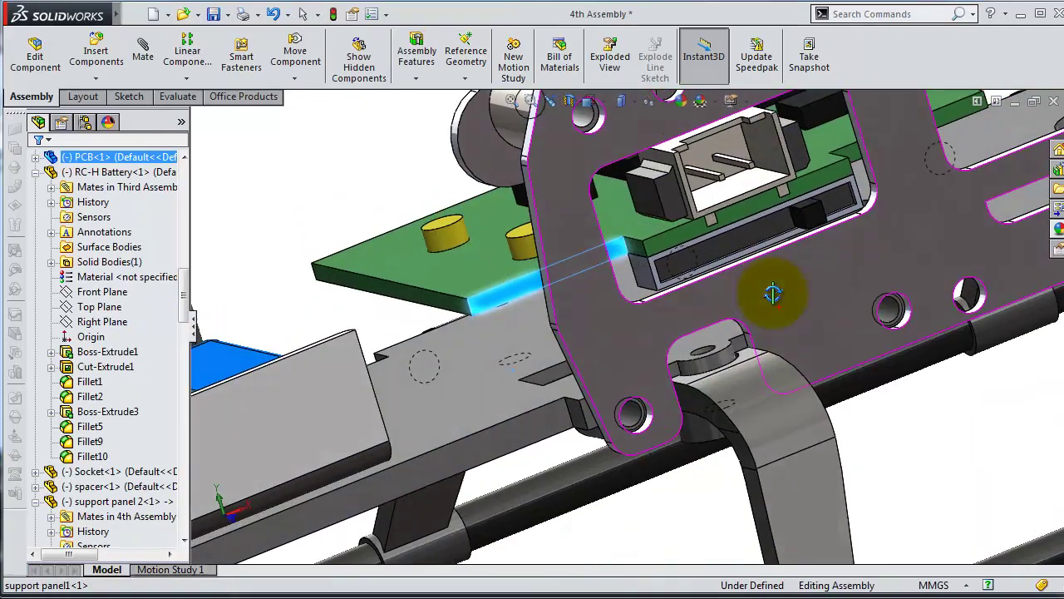
click(773, 293)
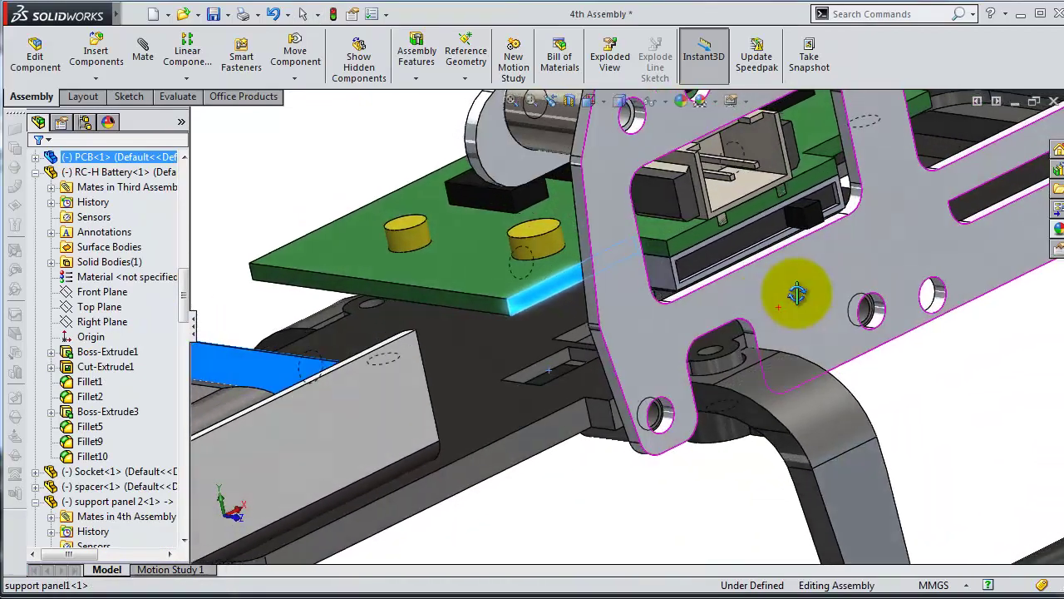
click(801, 297)
click(687, 460)
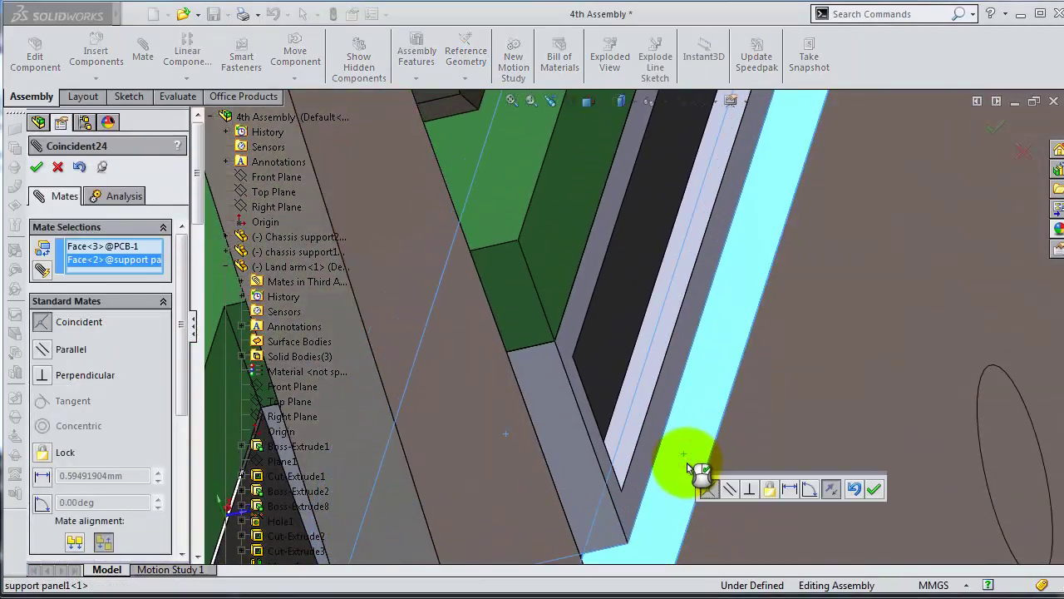
click(878, 492)
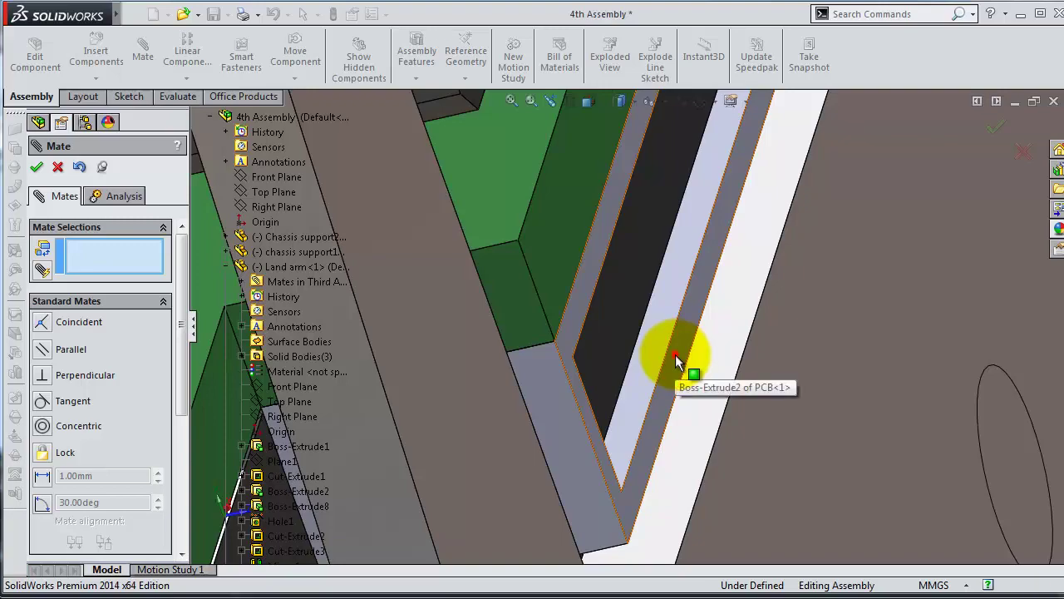
click(676, 358)
click(797, 372)
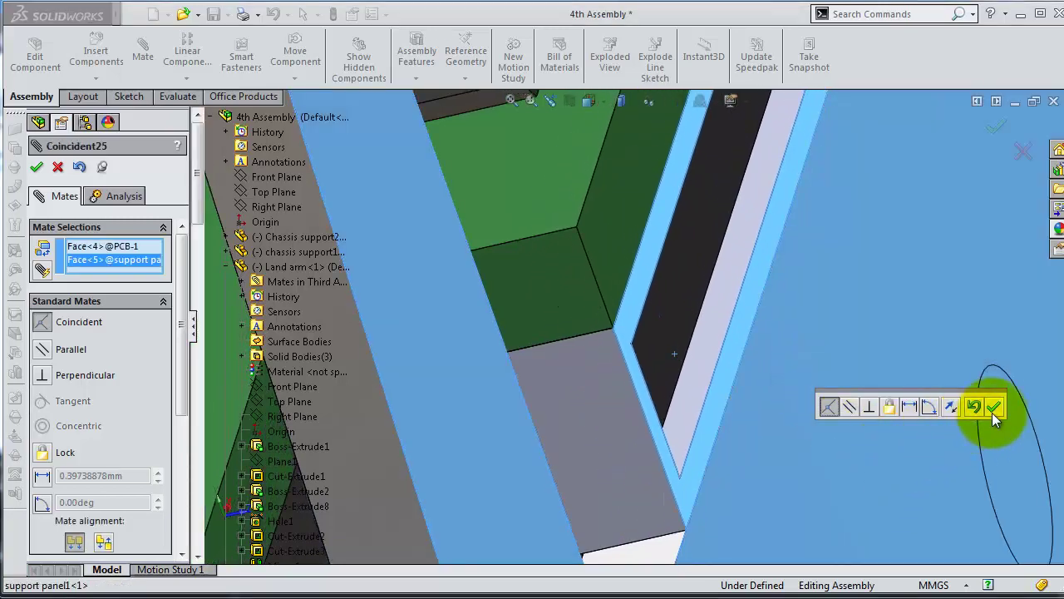
click(994, 408)
mouse_move(811, 347)
middle_down()
mouse_move(717, 330)
mouse_move(687, 346)
mouse_move(699, 349)
middle_up()
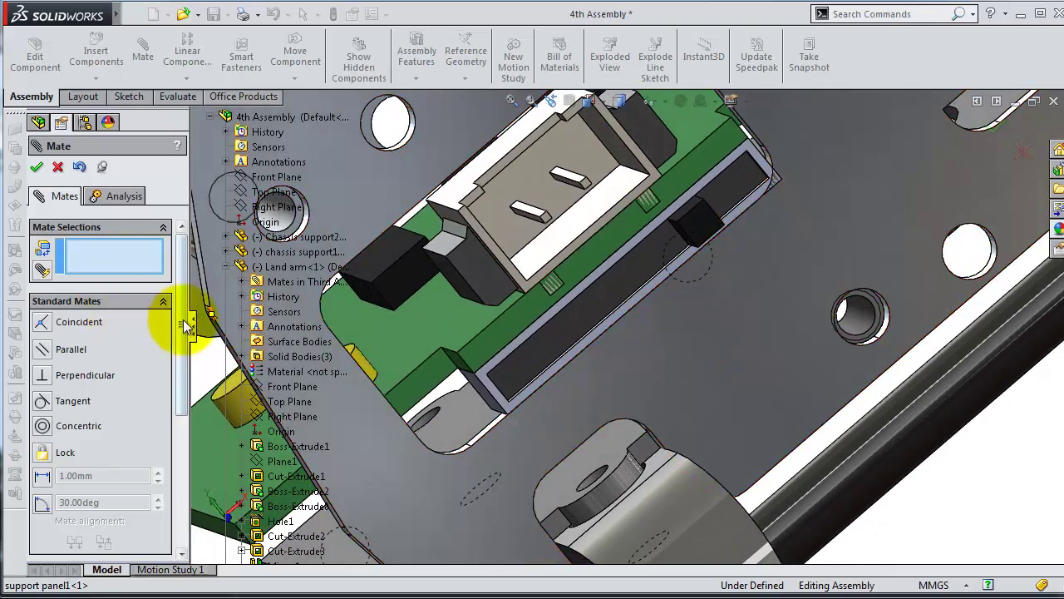
scroll(178, 399, down, 3)
Step: Show the advanced mate types to use a Width mate
scroll(158, 411, down, 1)
click(158, 413)
scroll(166, 422, down, 3)
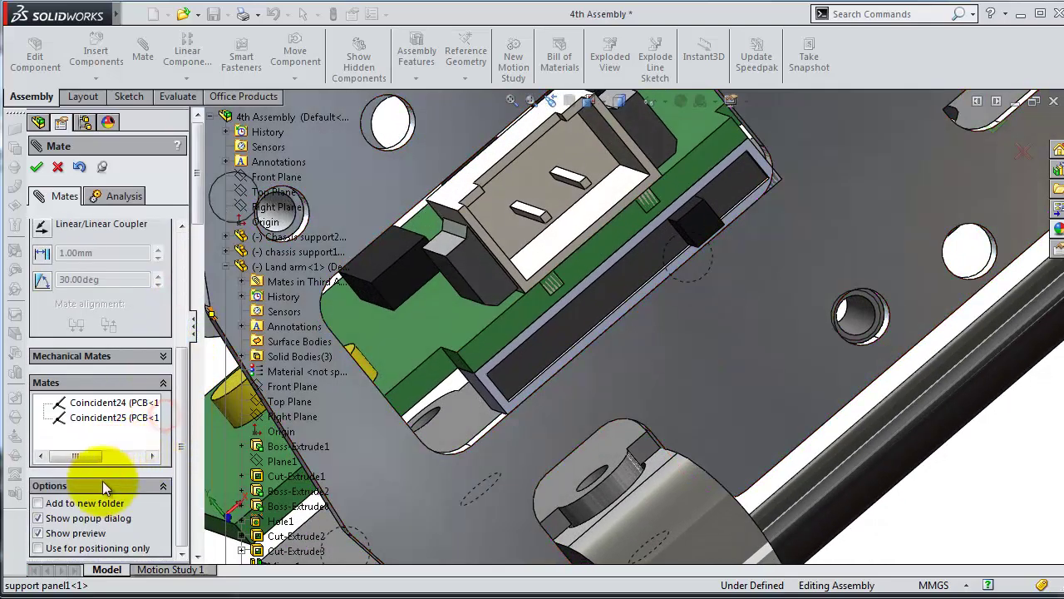
scroll(178, 375, up, 3)
scroll(100, 316, up, 2)
scroll(84, 325, up, 3)
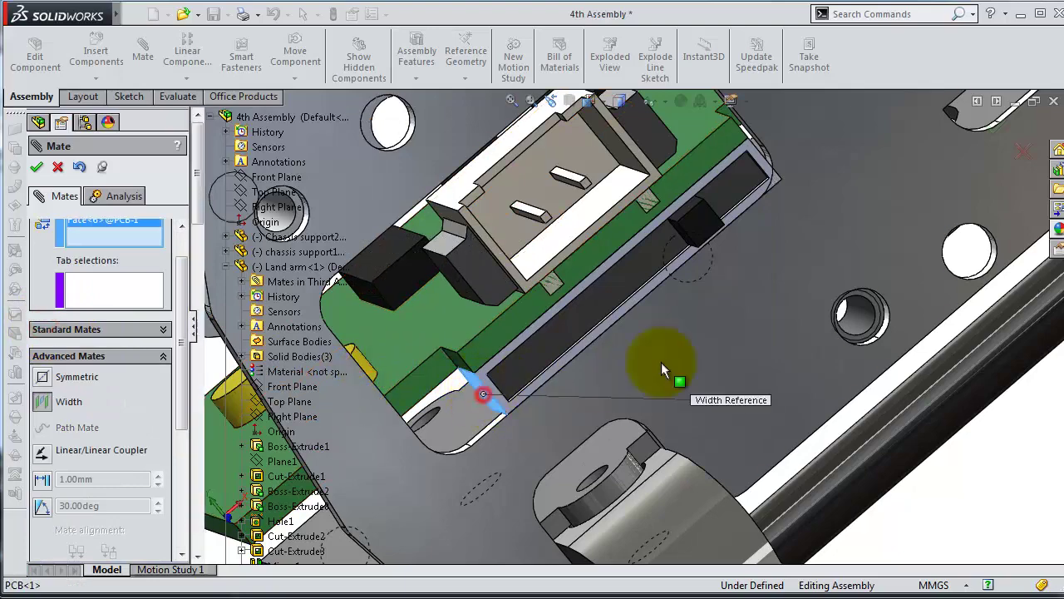
Step: Add the Width4 mate, centring the PCB between the support panel tab faces
mouse_move(661, 362)
middle_down()
mouse_move(722, 252)
mouse_move(688, 216)
middle_up()
scroll(722, 252, up, 3)
scroll(705, 214, down, 5)
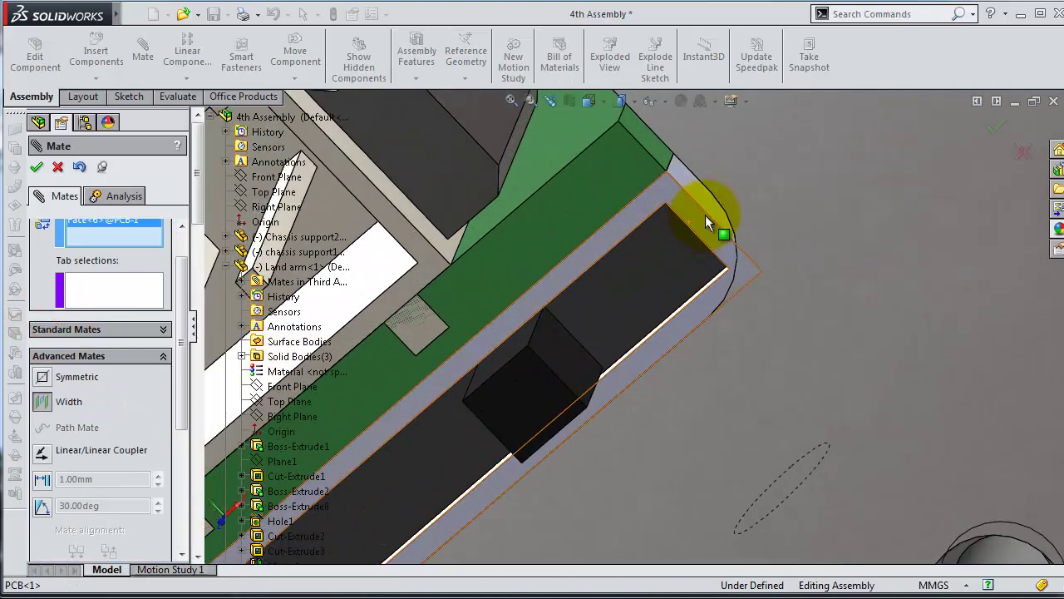
scroll(654, 246, up, 3)
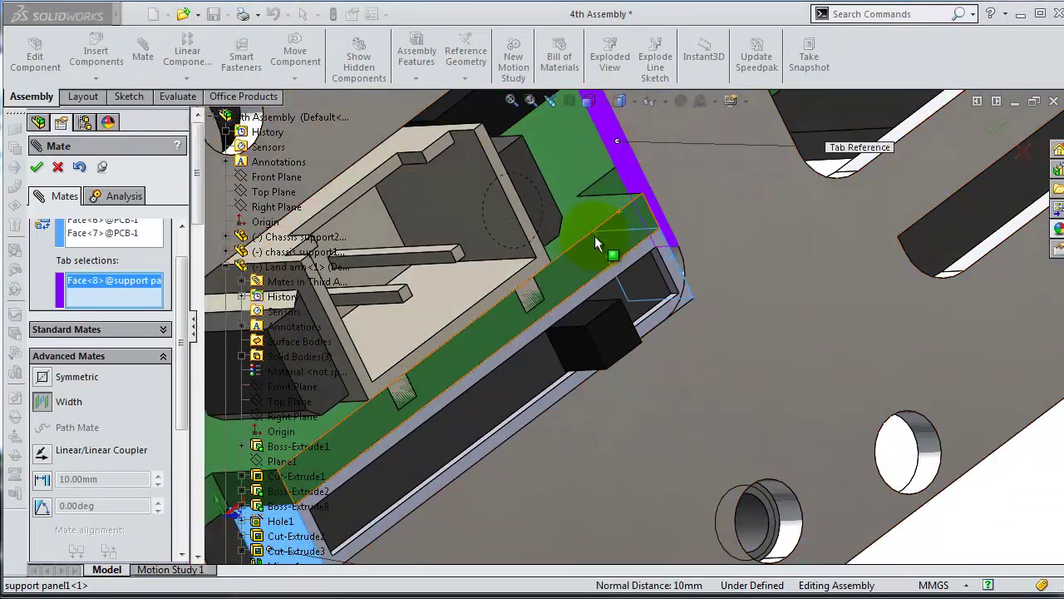
scroll(570, 302, up, 3)
middle_drag(570, 302, 396, 441)
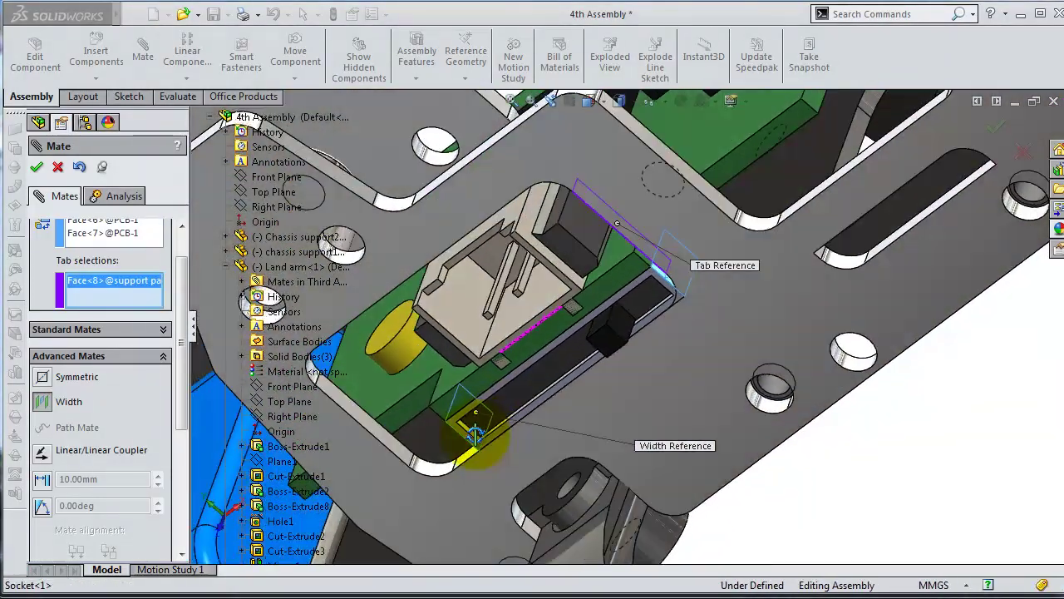
click(395, 442)
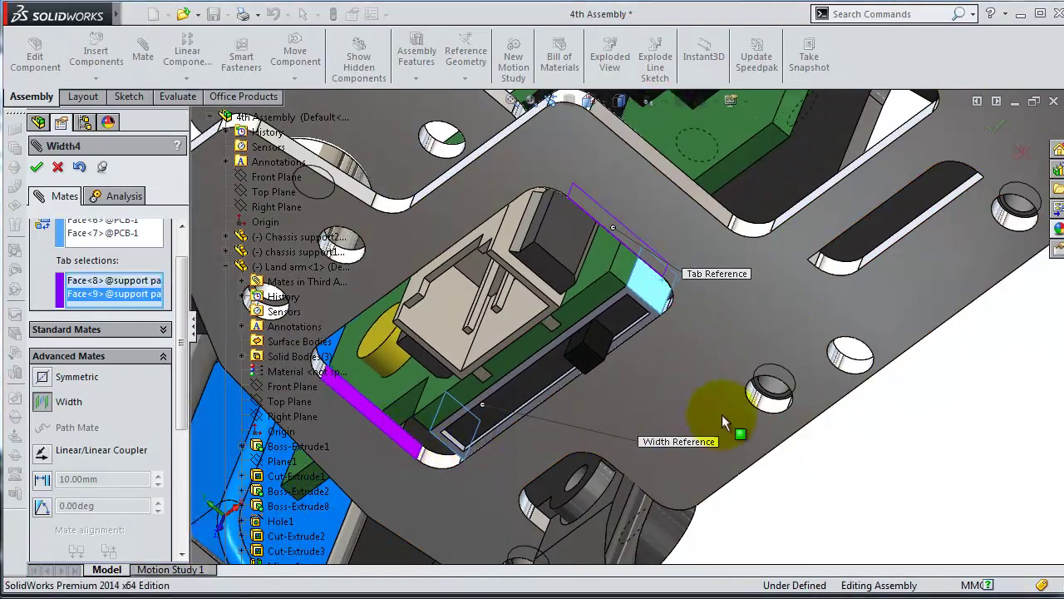
click(36, 167)
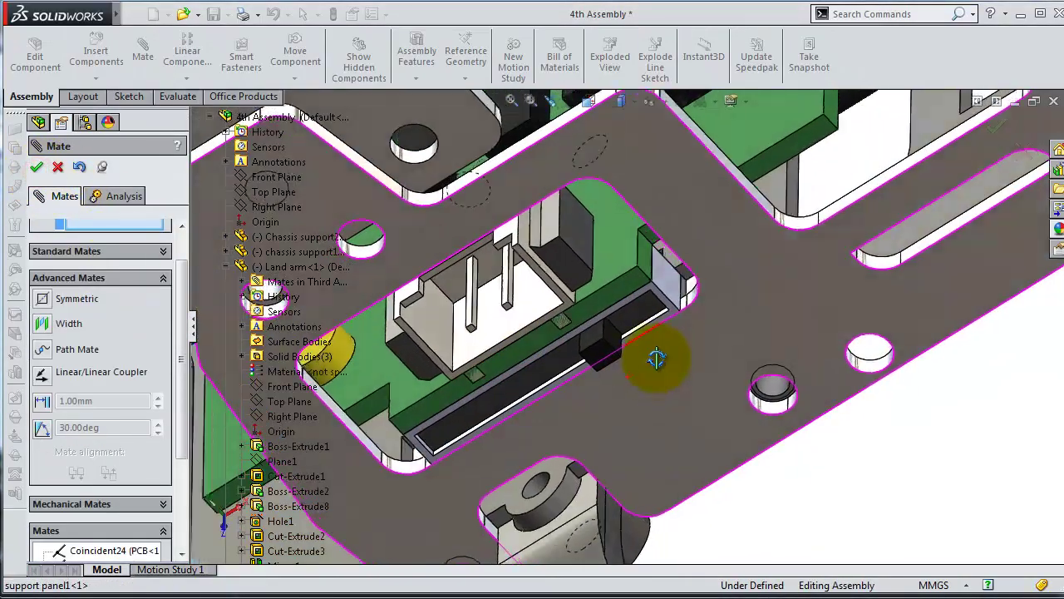
mouse_move(654, 356)
middle_down()
mouse_move(690, 250)
mouse_move(665, 295)
mouse_move(590, 349)
mouse_move(582, 219)
mouse_move(668, 285)
mouse_move(688, 258)
mouse_move(648, 345)
middle_up()
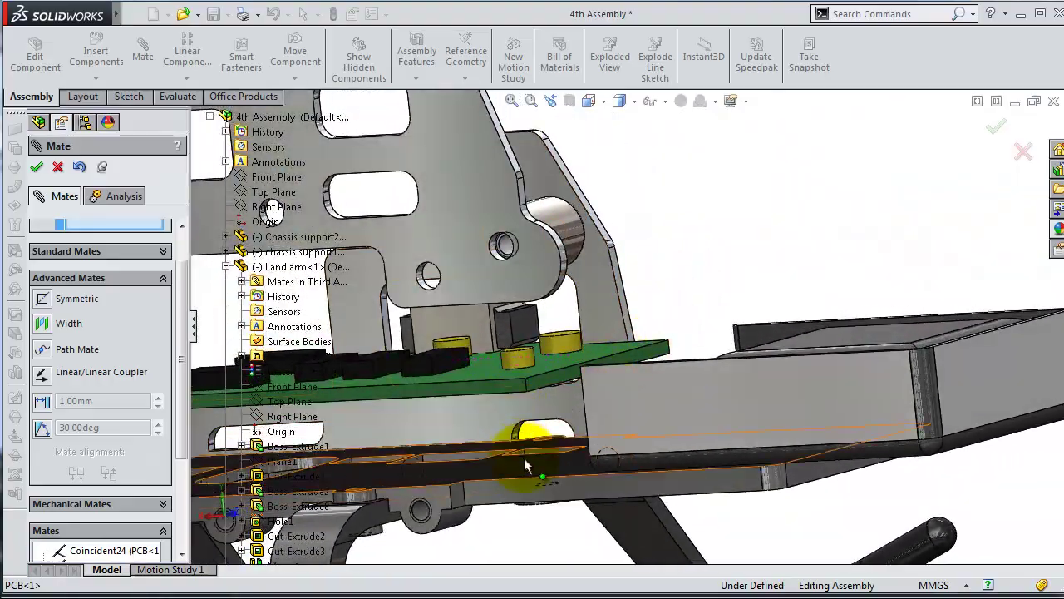
mouse_move(525, 466)
middle_down()
mouse_move(587, 421)
mouse_move(569, 488)
mouse_move(584, 557)
mouse_move(608, 558)
mouse_move(577, 470)
mouse_move(590, 432)
mouse_move(587, 442)
middle_up()
scroll(572, 310, up, 5)
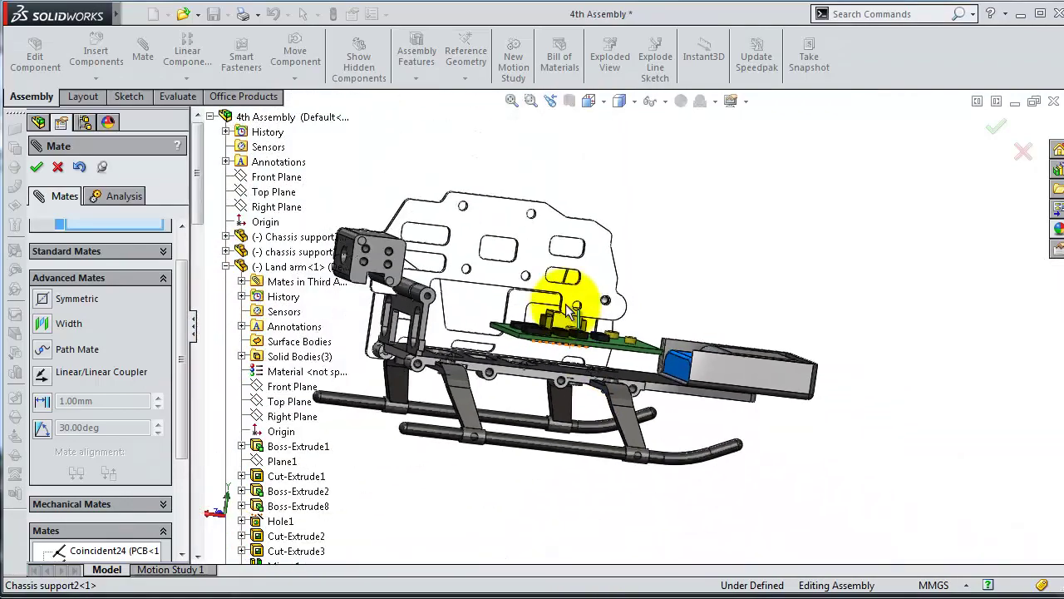
scroll(572, 310, up, 3)
Step: Close the mate editor and insert another spacer into the assembly
click(38, 169)
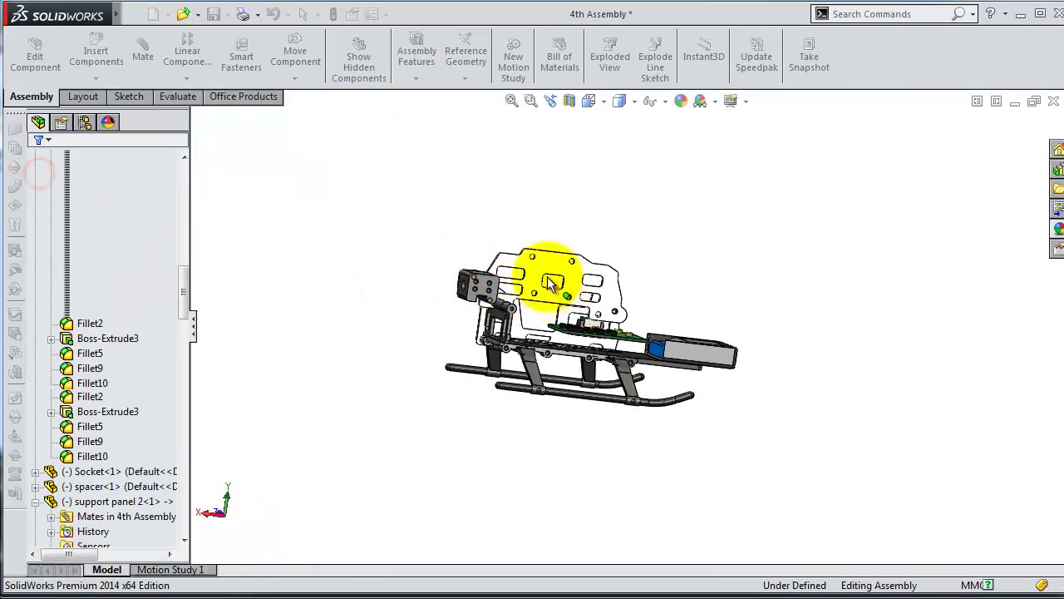
middle_drag(555, 326, 546, 380)
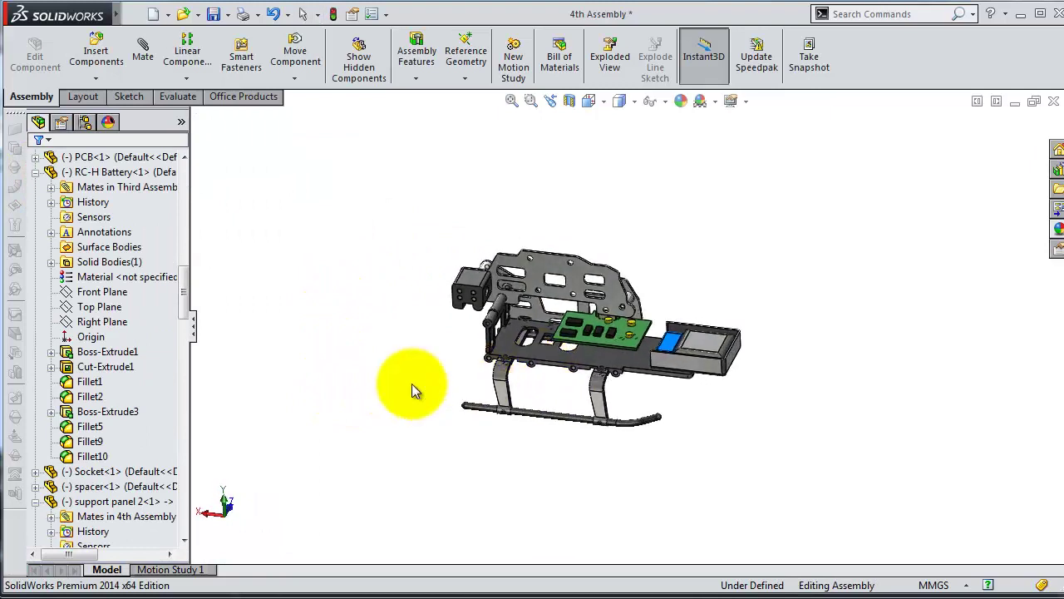
scroll(184, 282, down, 1)
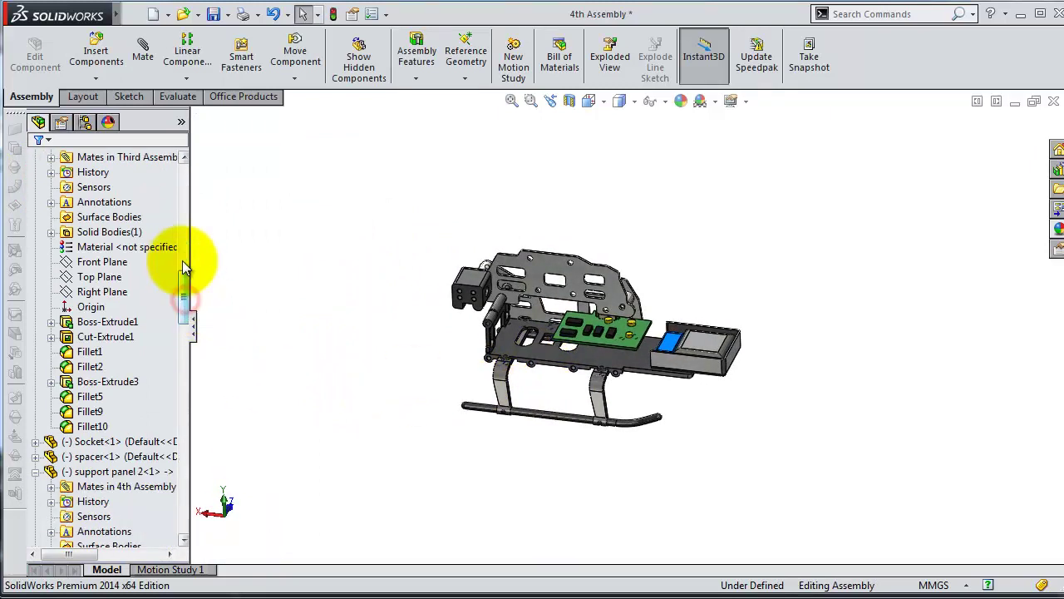
click(95, 52)
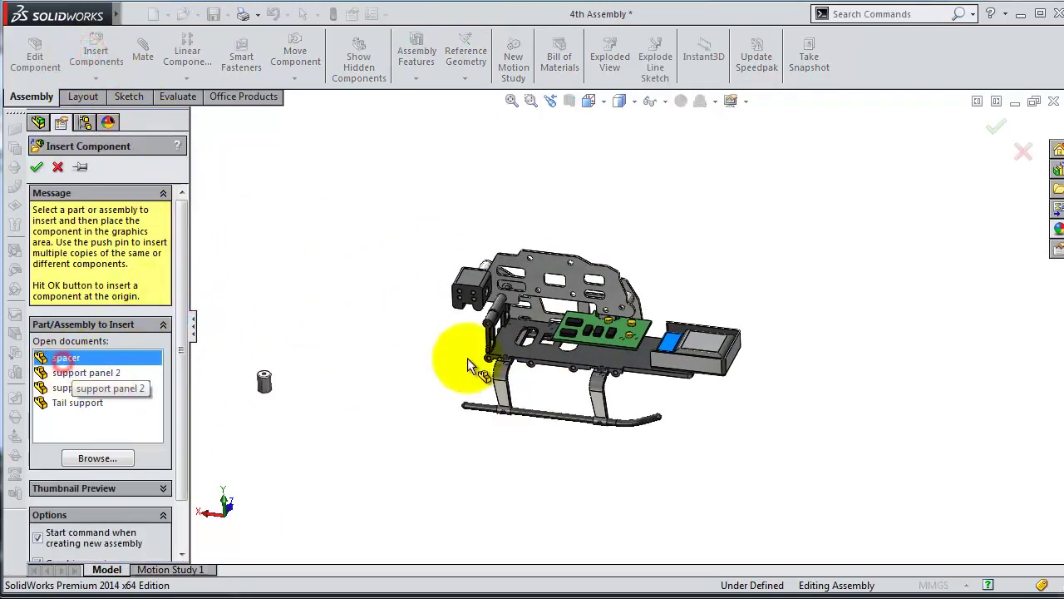
click(997, 136)
Step: Move spacer<3> up beside the PCB on the chassis base
scroll(740, 254, down, 5)
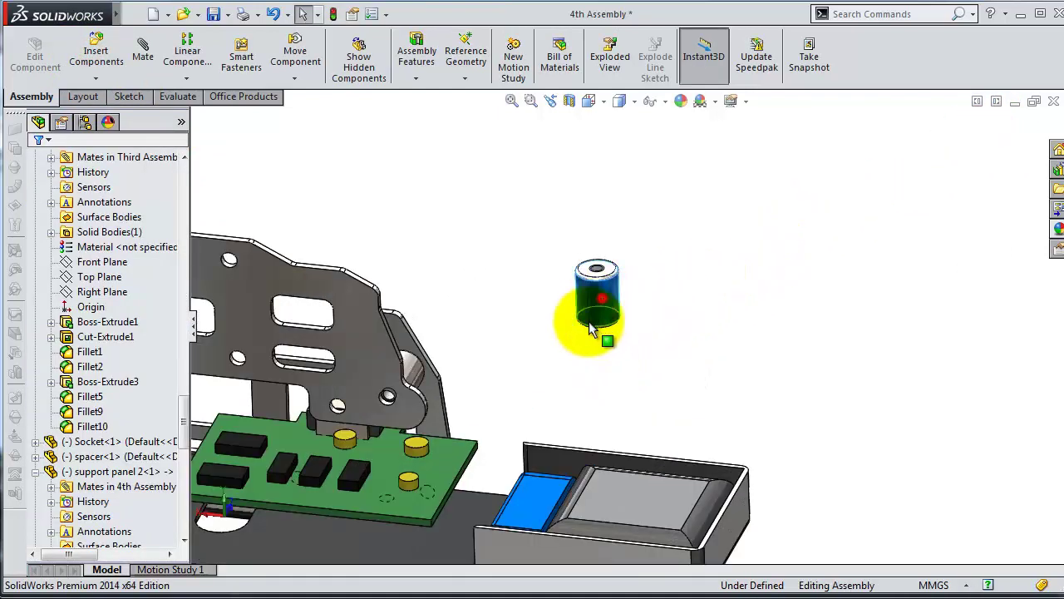
middle_drag(465, 420, 472, 391)
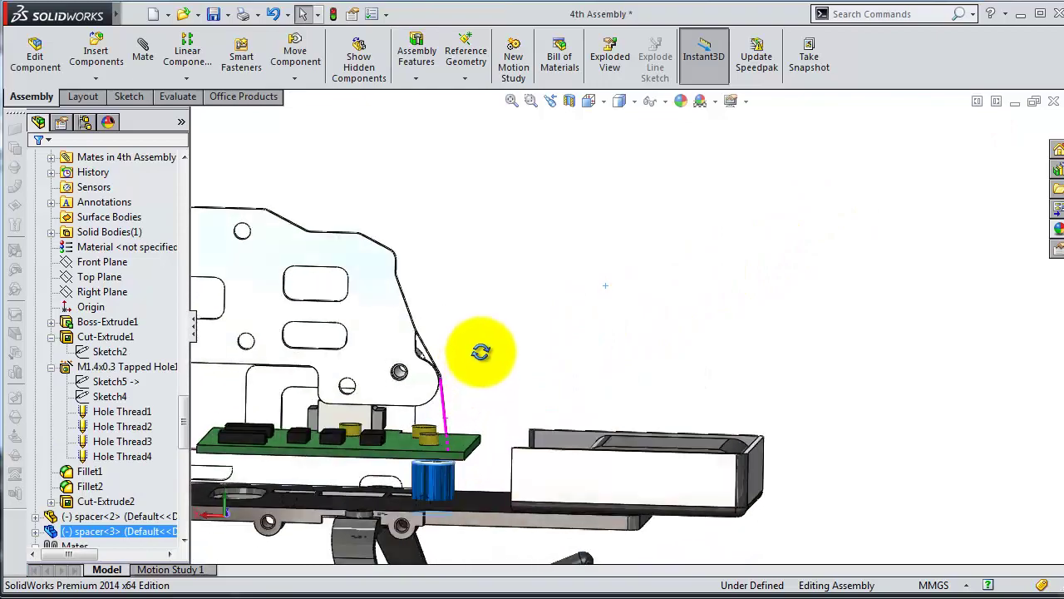
drag(441, 478, 450, 468)
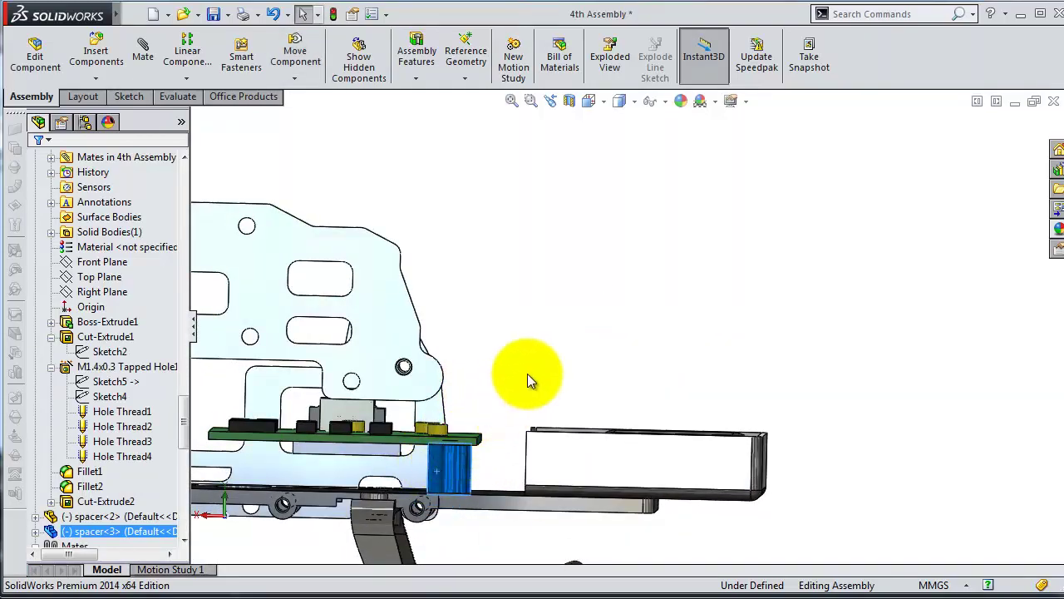
middle_drag(527, 380, 430, 460)
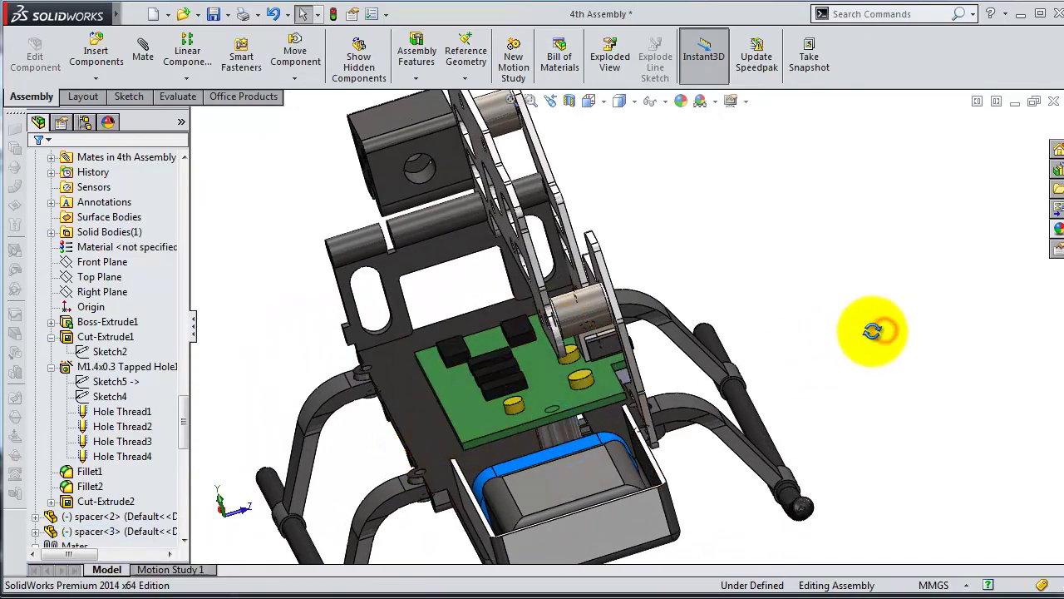
mouse_move(873, 330)
middle_down()
mouse_move(785, 415)
mouse_move(826, 423)
middle_up()
scroll(838, 385, up, 2)
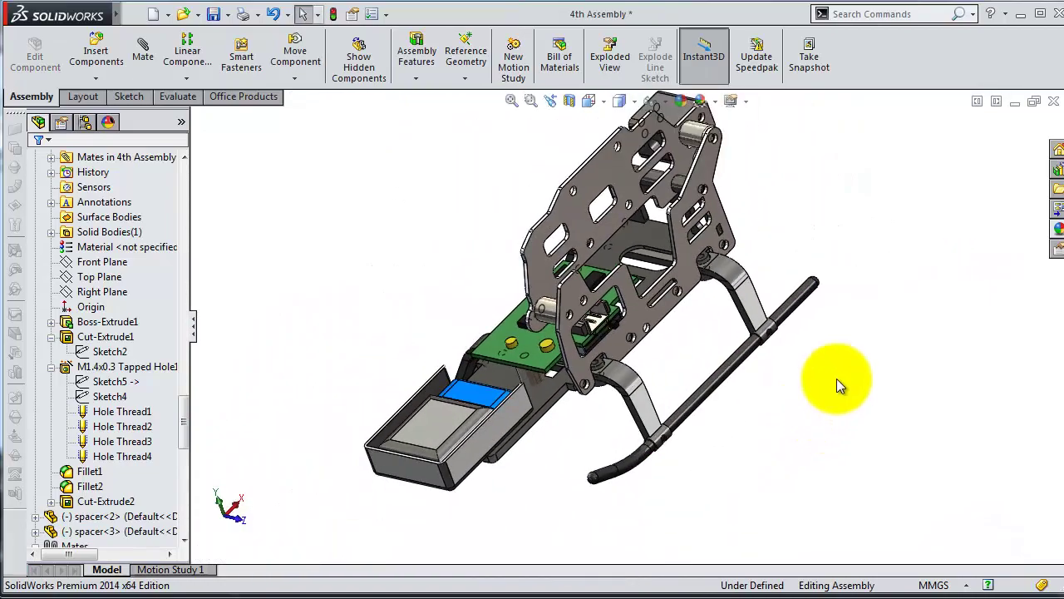
mouse_move(838, 384)
middle_down()
mouse_move(824, 304)
mouse_move(755, 333)
mouse_move(761, 397)
mouse_move(859, 302)
mouse_move(955, 316)
mouse_move(940, 358)
middle_up()
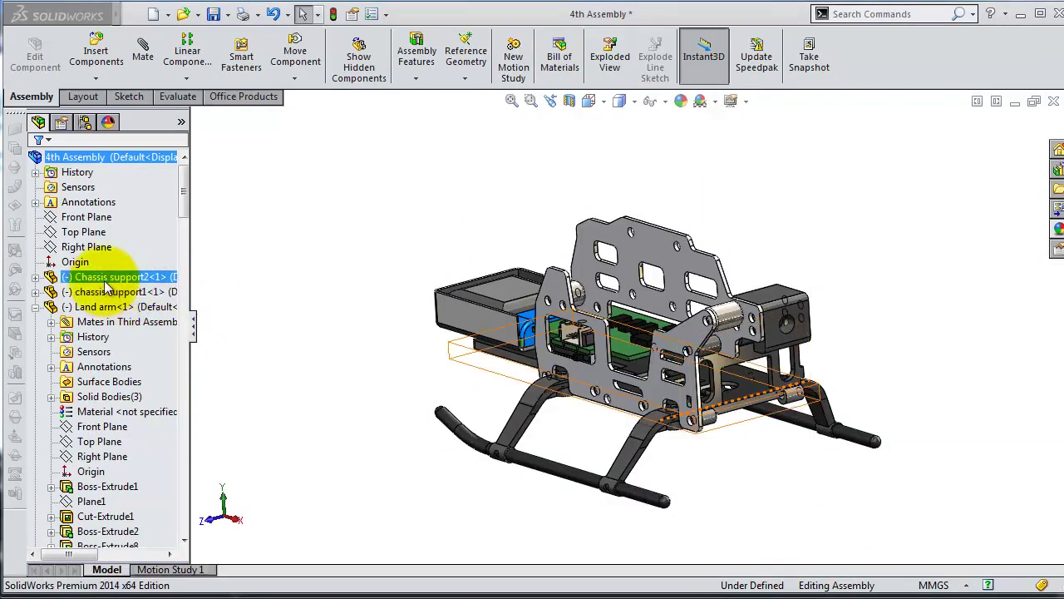
Step: Expand Chassis support2 in the tree to expose its Front Plane
click(110, 285)
click(40, 280)
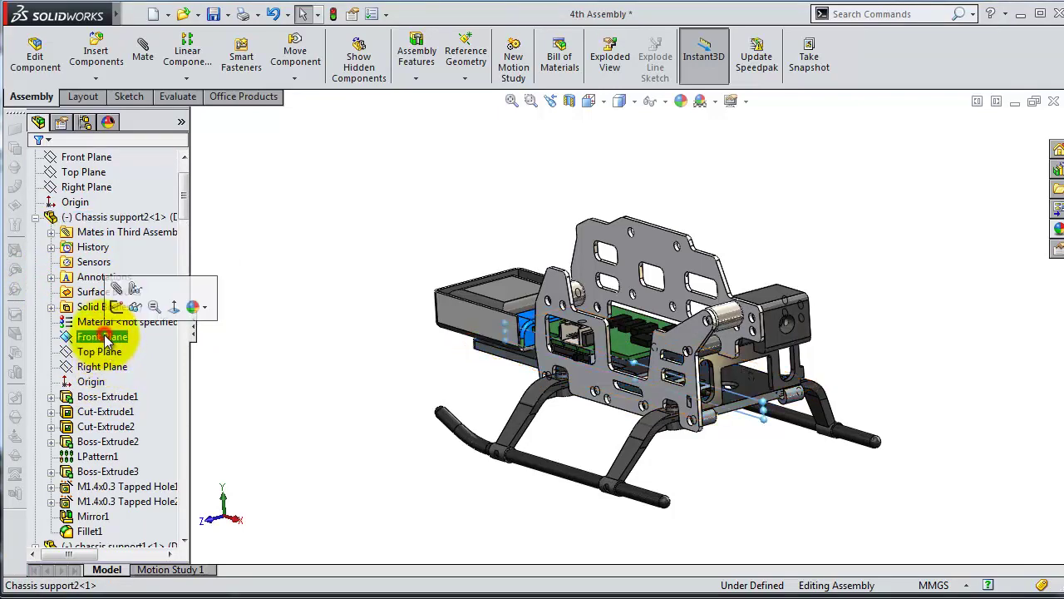
mouse_move(785, 511)
middle_down()
mouse_move(784, 473)
mouse_move(751, 452)
mouse_move(740, 469)
middle_up()
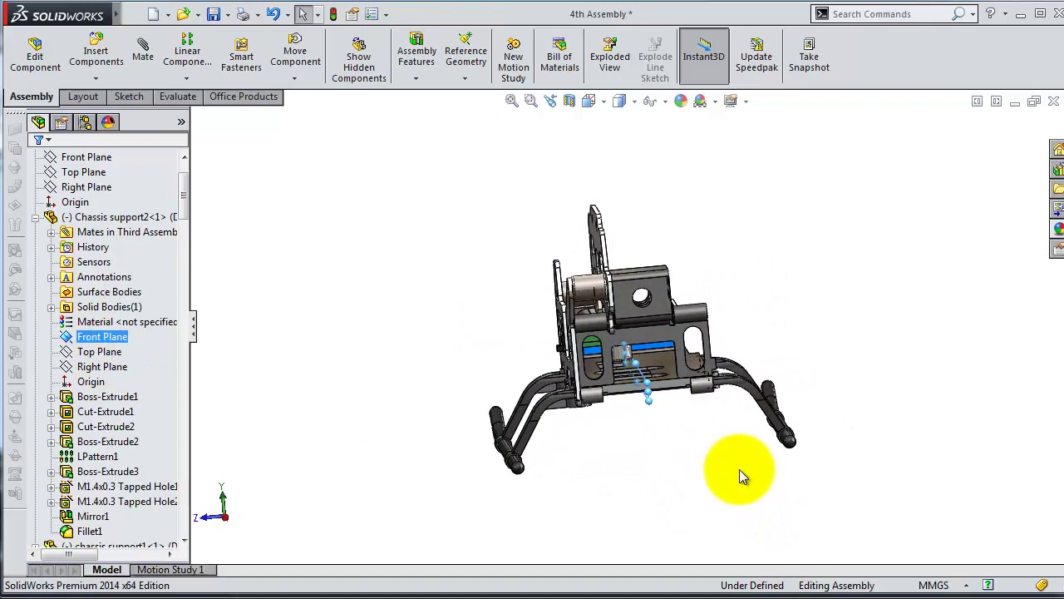
Step: Mirror support panels 1 and 2 and spacers 1 and 2 about Chassis support2's Front Plane
click(181, 79)
click(196, 179)
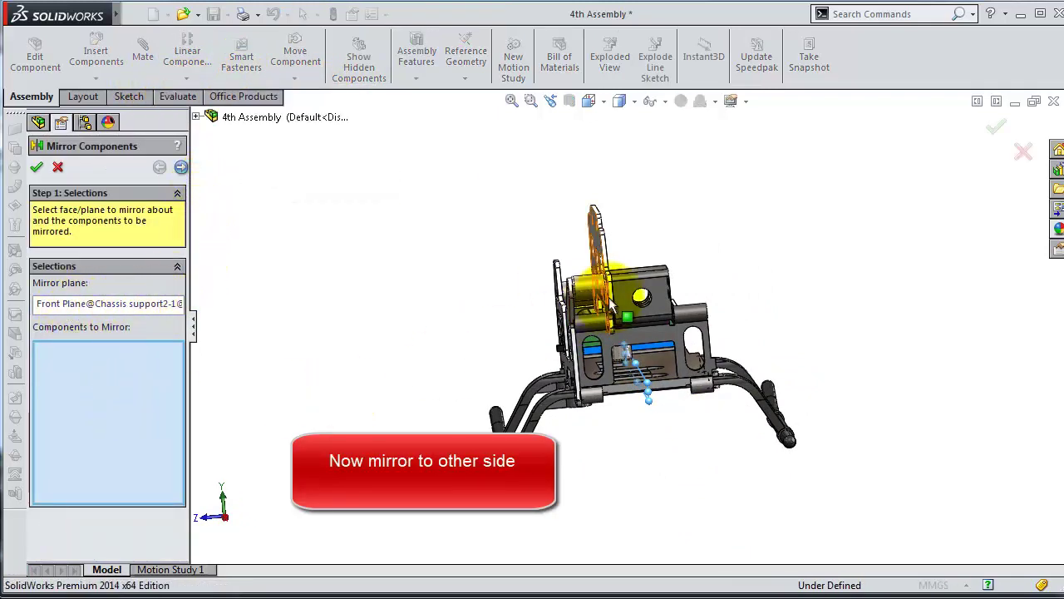
scroll(615, 275, down, 5)
scroll(590, 184, down, 2)
click(592, 186)
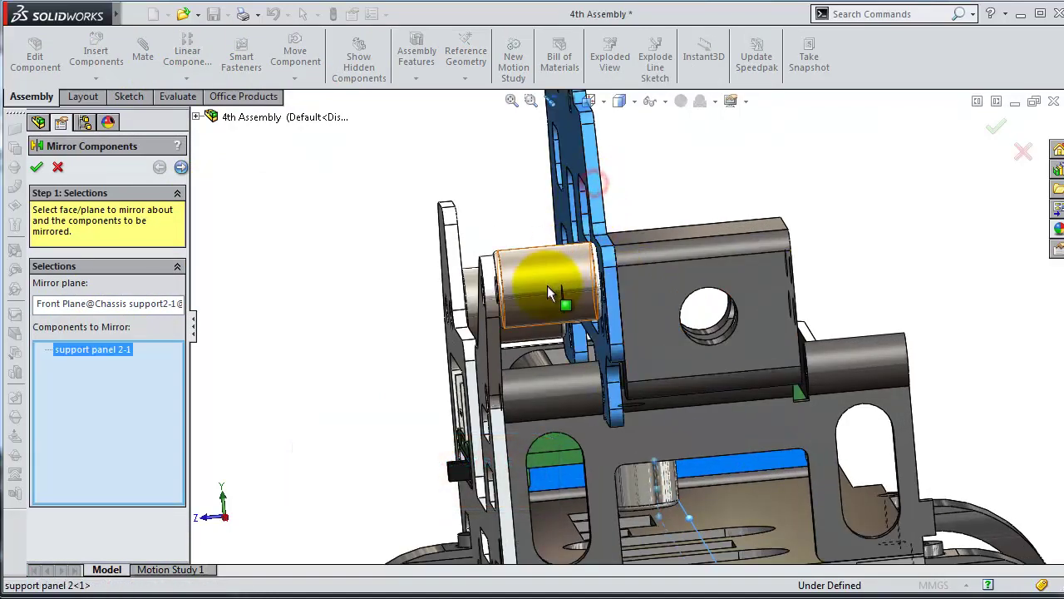
middle_drag(472, 330, 444, 266)
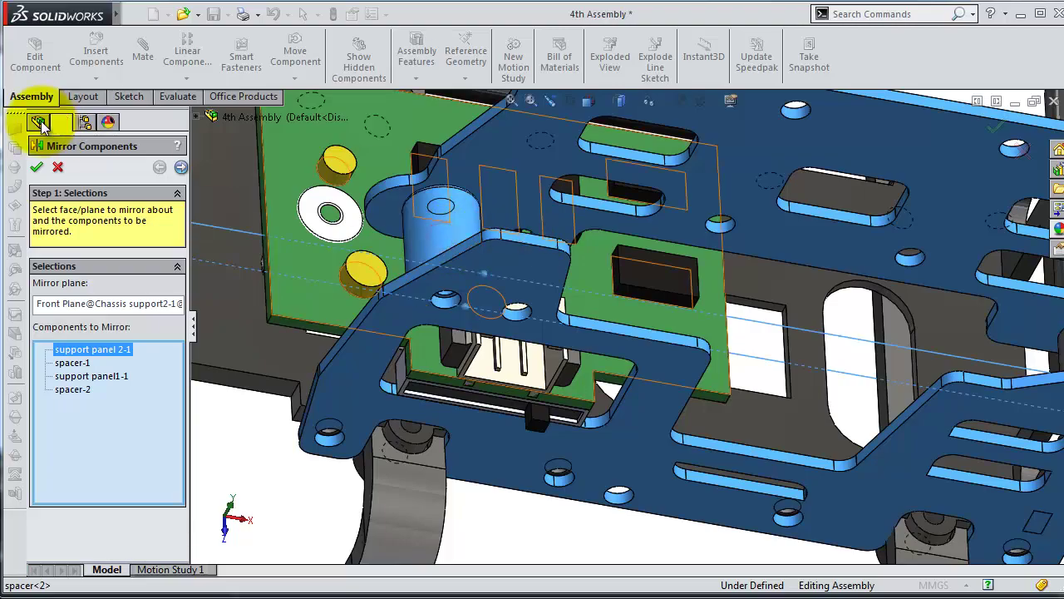
mouse_move(605, 178)
middle_down()
mouse_move(601, 328)
mouse_move(684, 221)
mouse_move(695, 380)
middle_up()
scroll(694, 381, down, 5)
scroll(694, 381, down, 3)
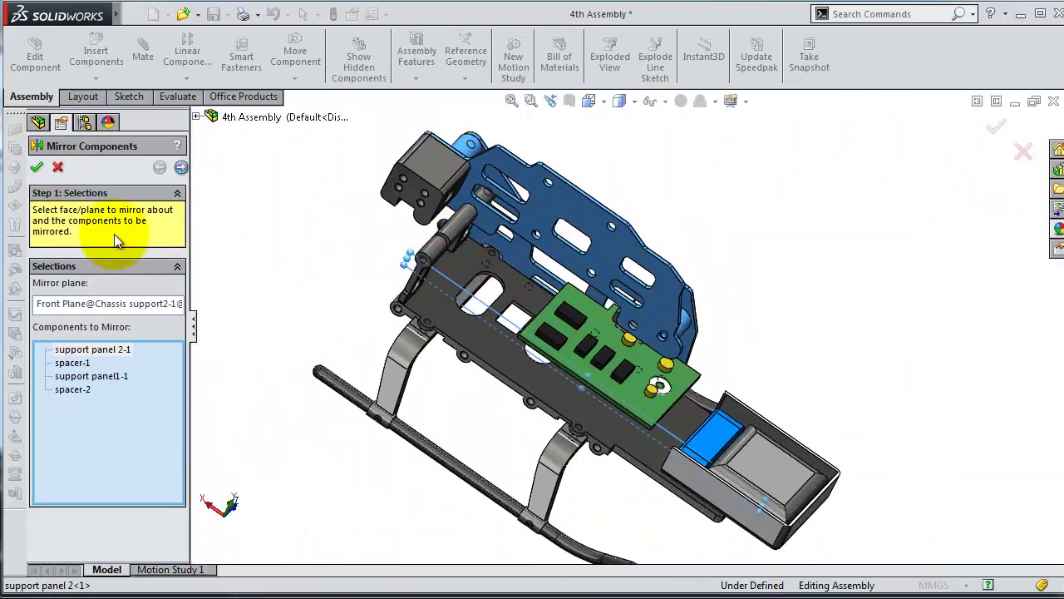
key(Return)
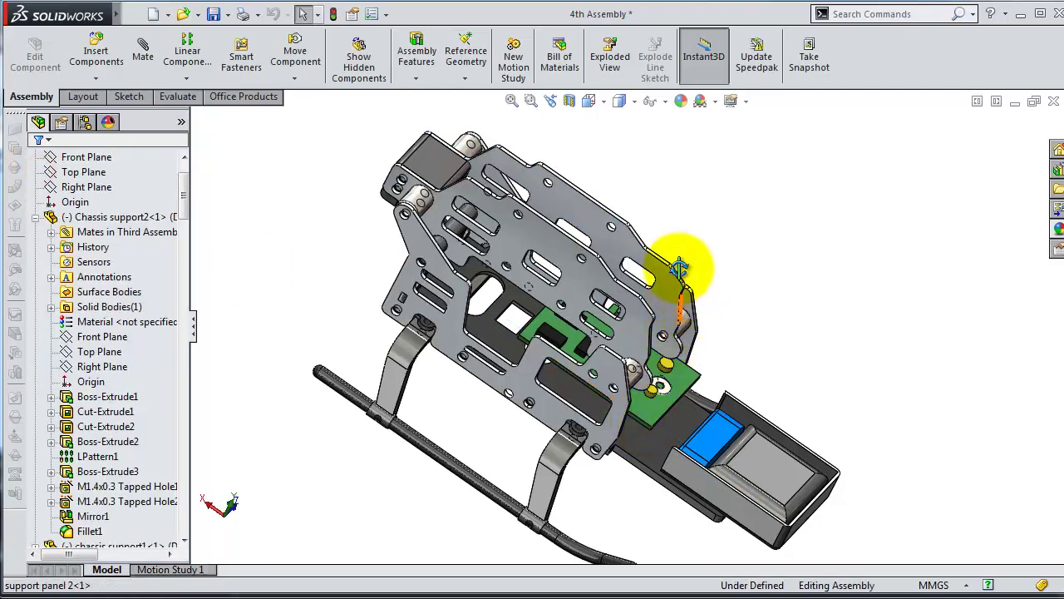
mouse_move(680, 268)
middle_down()
mouse_move(608, 214)
mouse_move(603, 180)
mouse_move(606, 209)
mouse_move(704, 230)
mouse_move(838, 346)
mouse_move(682, 266)
mouse_move(682, 242)
mouse_move(735, 260)
mouse_move(719, 287)
mouse_move(724, 309)
mouse_move(777, 307)
mouse_move(873, 352)
mouse_move(922, 408)
mouse_move(915, 435)
mouse_move(875, 429)
mouse_move(922, 510)
mouse_move(879, 592)
mouse_move(791, 305)
mouse_move(850, 195)
mouse_move(892, 277)
mouse_move(868, 249)
mouse_move(791, 238)
middle_up()
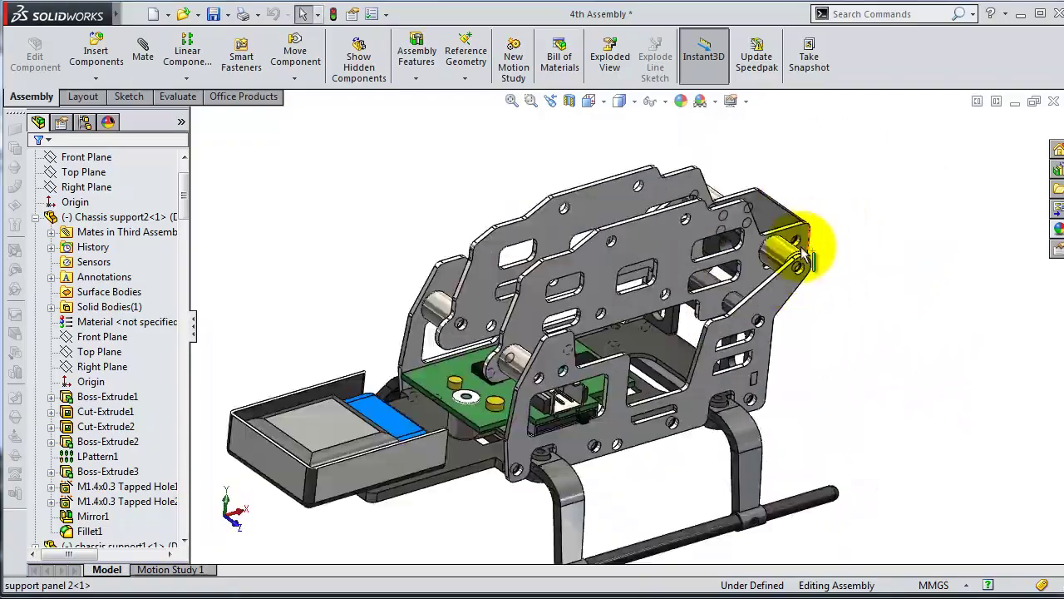
scroll(689, 308, down, 3)
scroll(708, 374, down, 3)
mouse_move(709, 375)
middle_down()
mouse_move(779, 409)
mouse_move(712, 409)
mouse_move(702, 424)
mouse_move(618, 356)
mouse_move(590, 380)
mouse_move(582, 499)
mouse_move(633, 429)
mouse_move(630, 297)
mouse_move(610, 343)
mouse_move(671, 435)
mouse_move(731, 380)
mouse_move(812, 394)
mouse_move(824, 423)
mouse_move(777, 380)
mouse_move(673, 333)
mouse_move(669, 353)
mouse_move(606, 285)
mouse_move(582, 349)
mouse_move(616, 383)
mouse_move(653, 404)
mouse_move(665, 399)
mouse_move(632, 383)
mouse_move(599, 407)
mouse_move(689, 406)
mouse_move(655, 397)
middle_up()
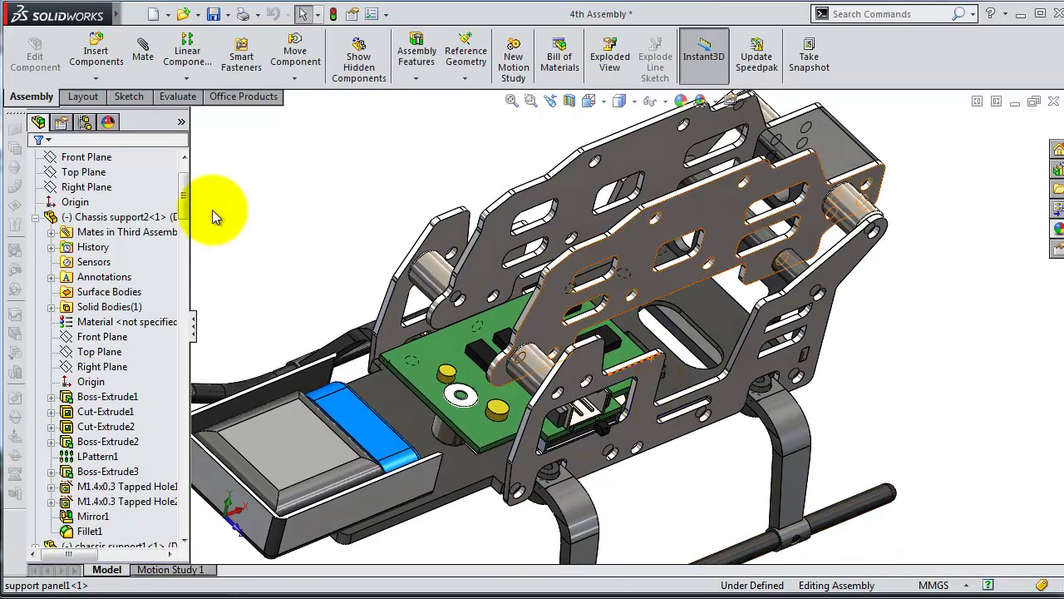